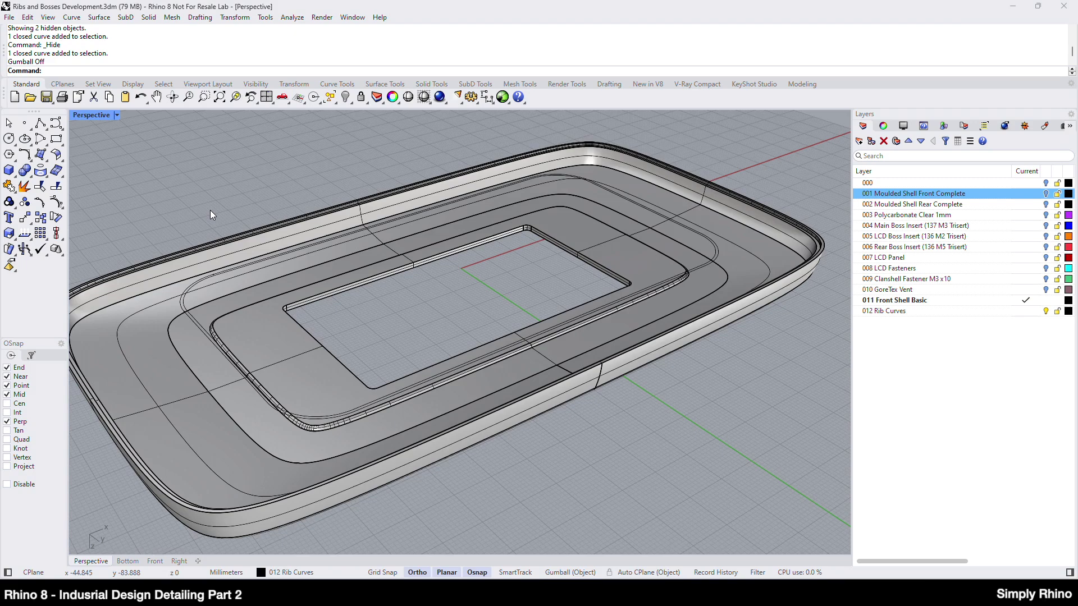
- Extrude both closed rib curves on the front shell as a tapered solid with a -2 draft angle, using the shell as the boundary
click(188, 303)
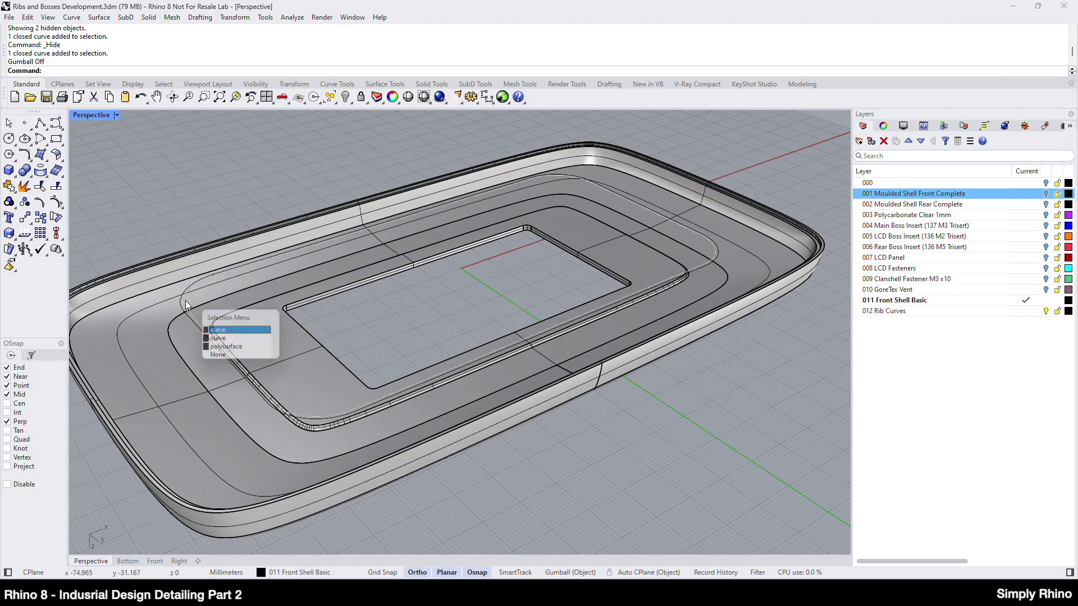
click(216, 332)
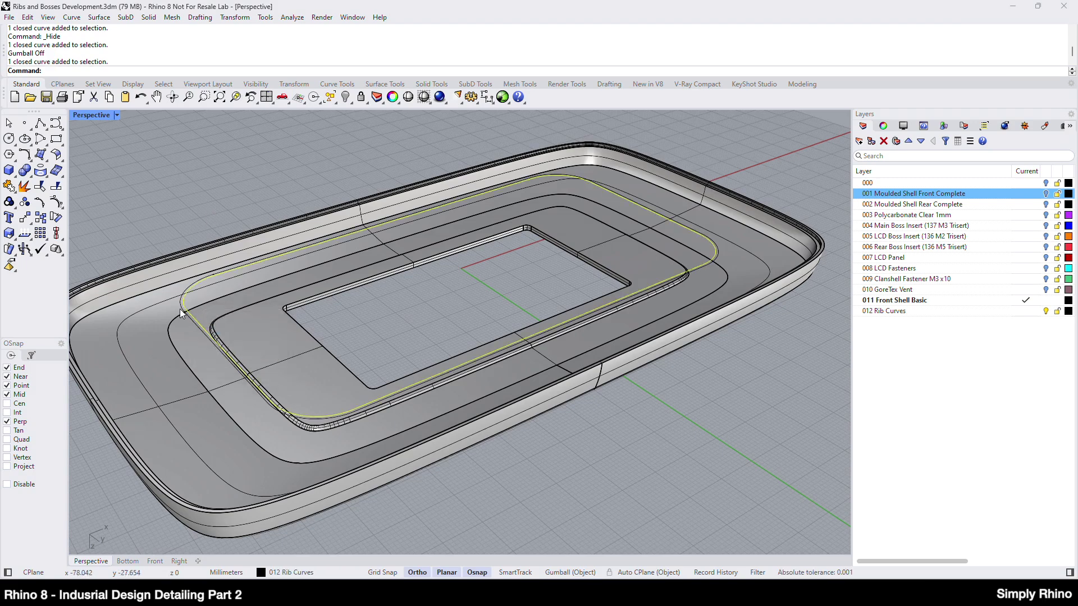
scroll(139, 281, up, 5)
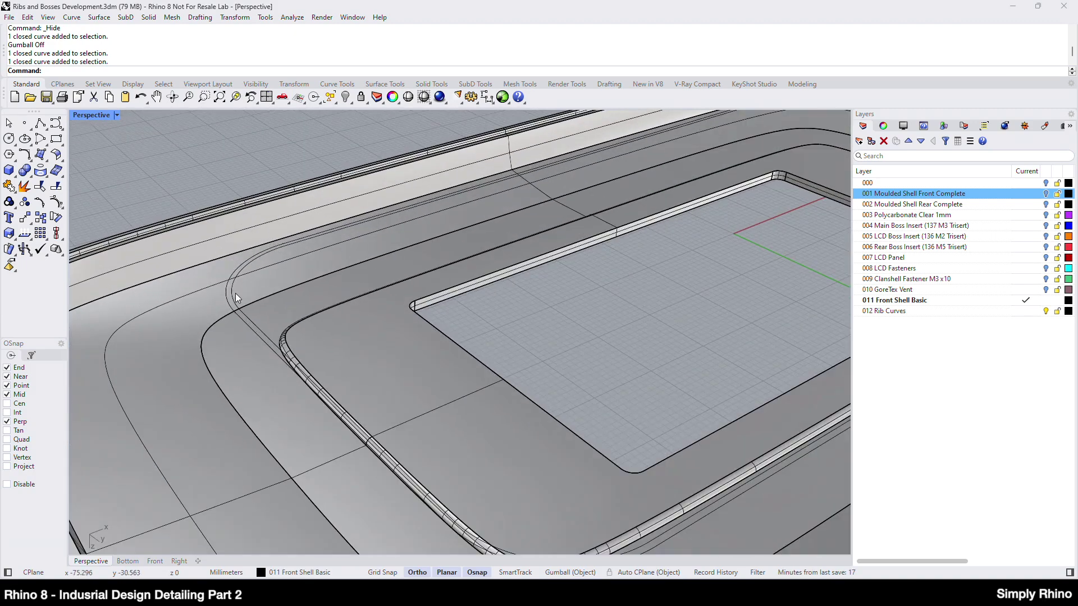
click(149, 16)
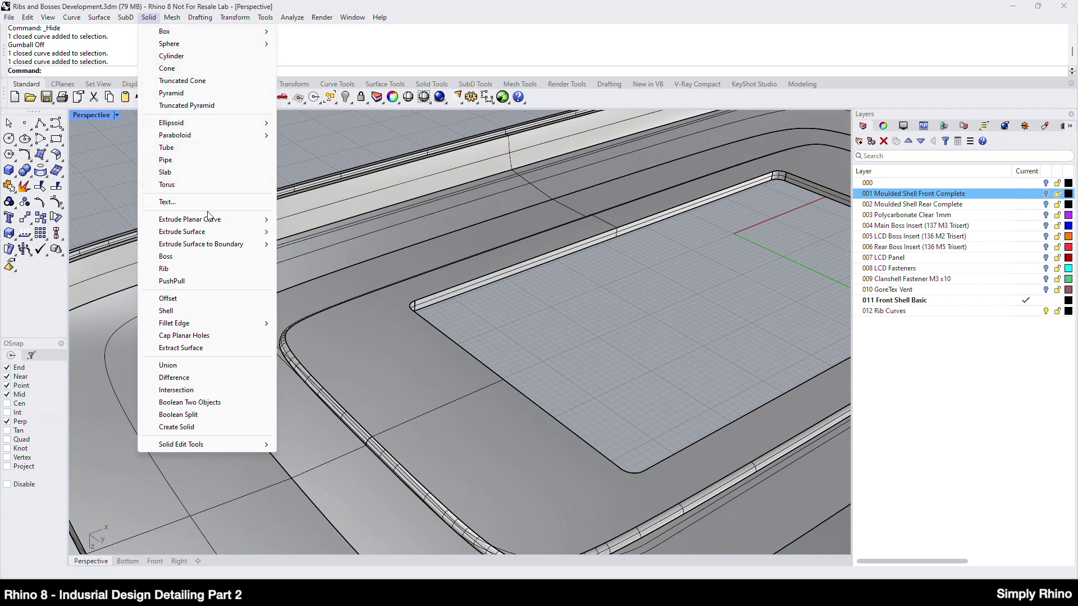
mouse_move(211, 220)
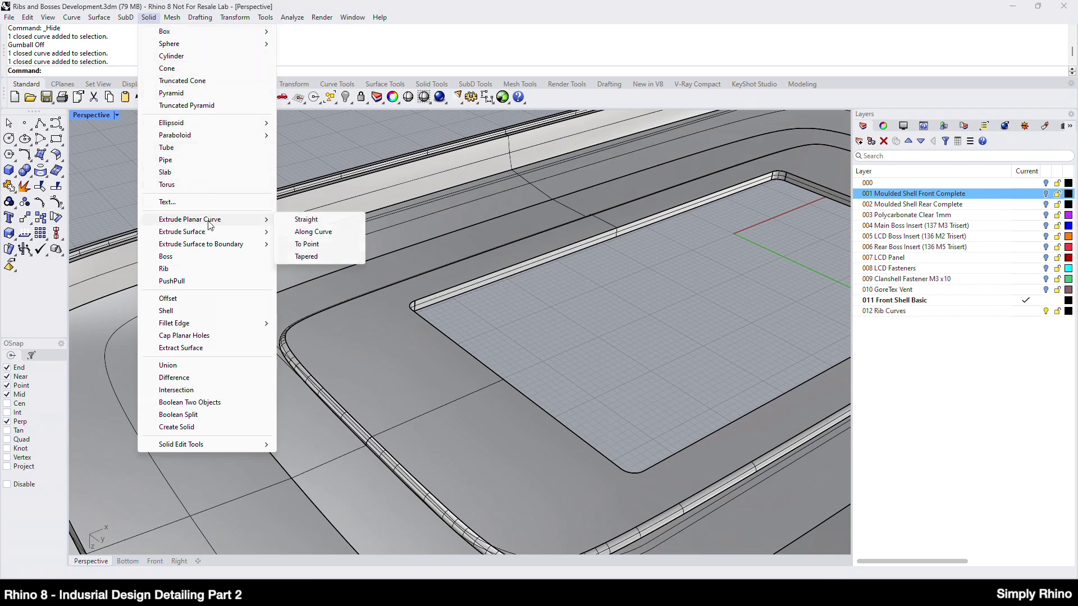
click(313, 257)
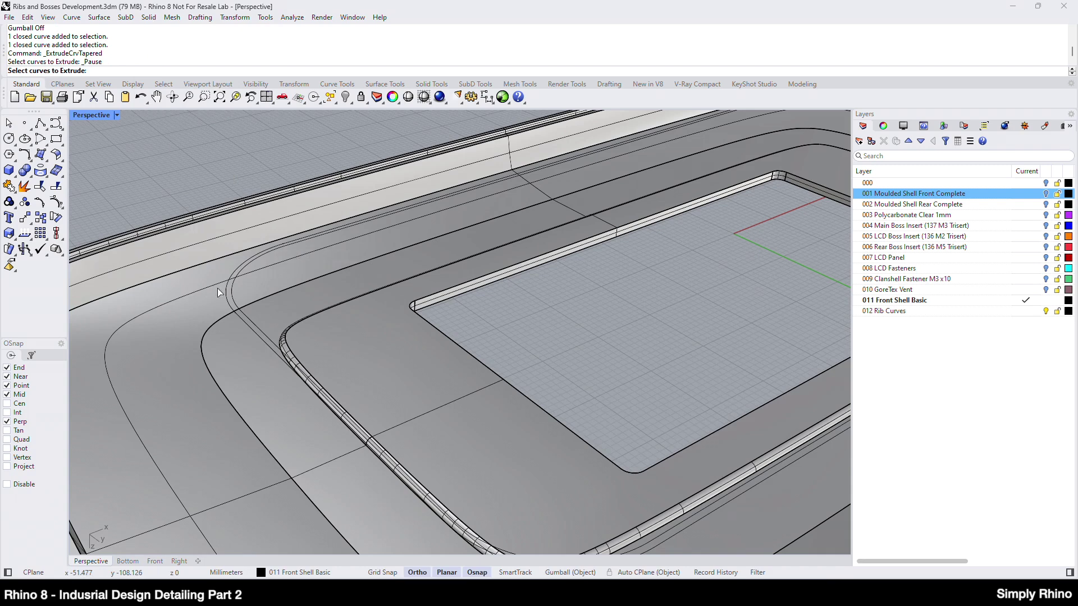
click(234, 287)
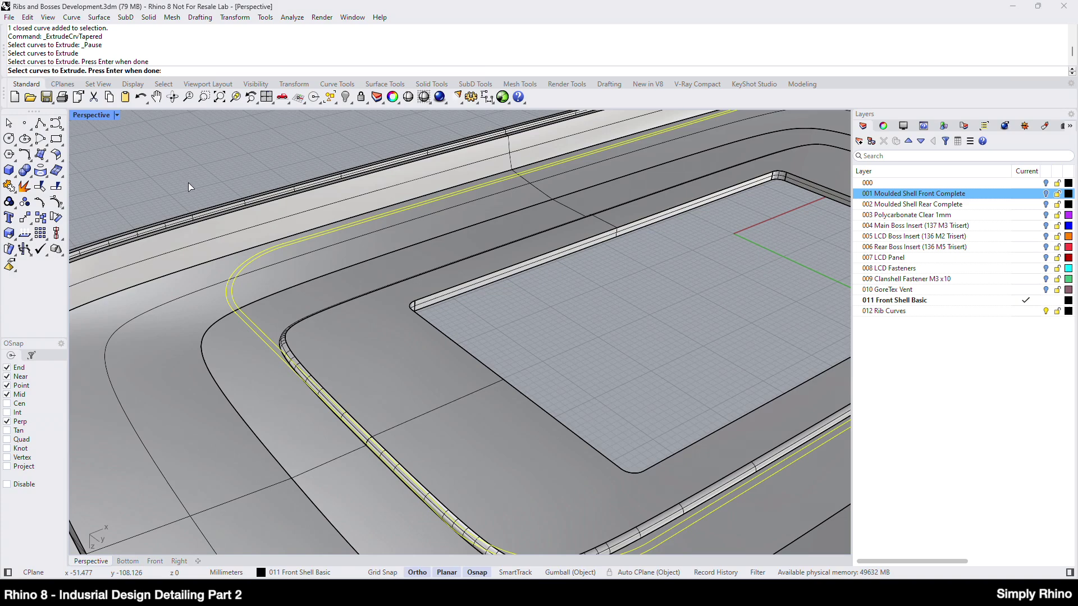
key(Return)
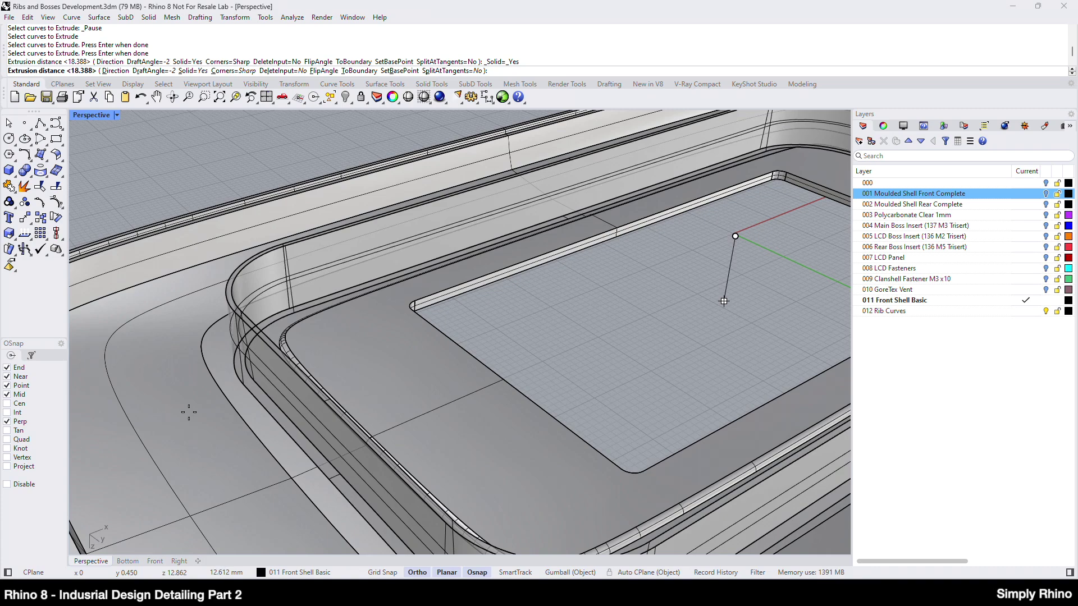
click(353, 70)
click(283, 425)
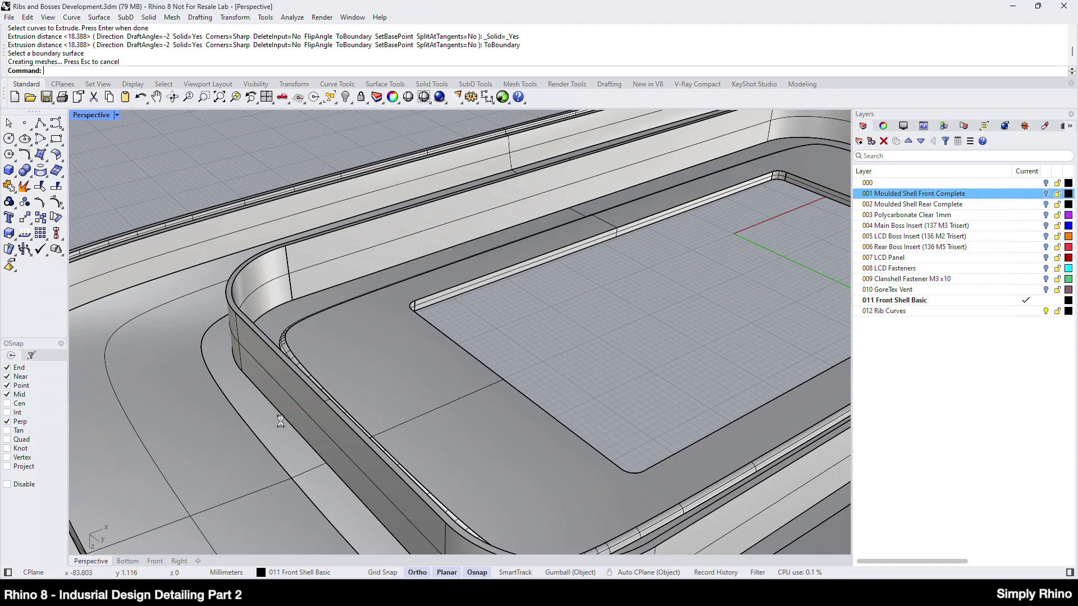
- Boolean-union the extruded rib with the front shell
right_drag(300, 403, 248, 356)
scroll(247, 356, up, 5)
click(409, 440)
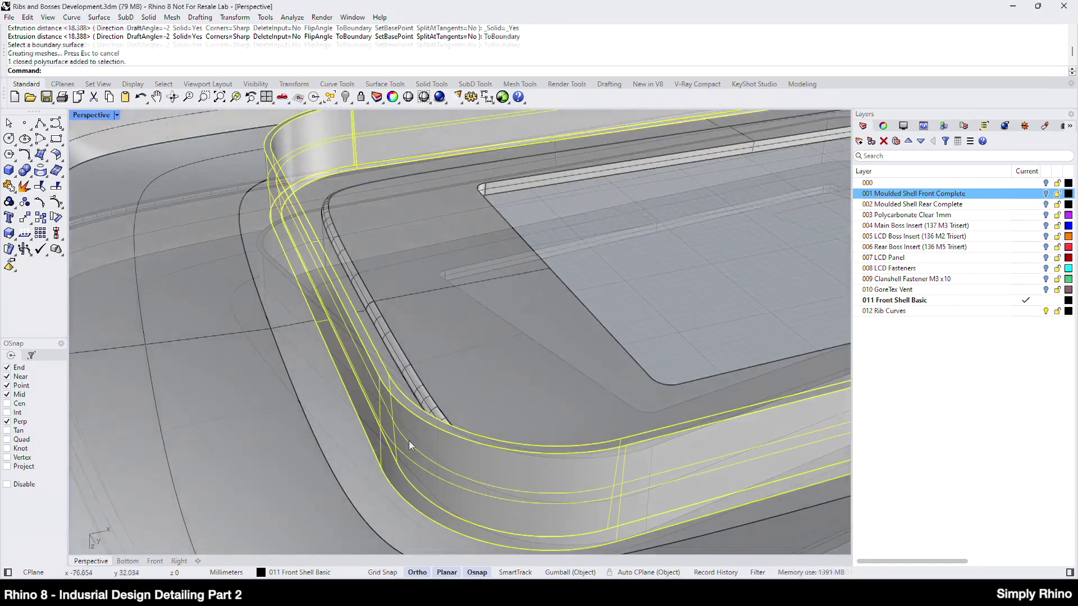
click(342, 437)
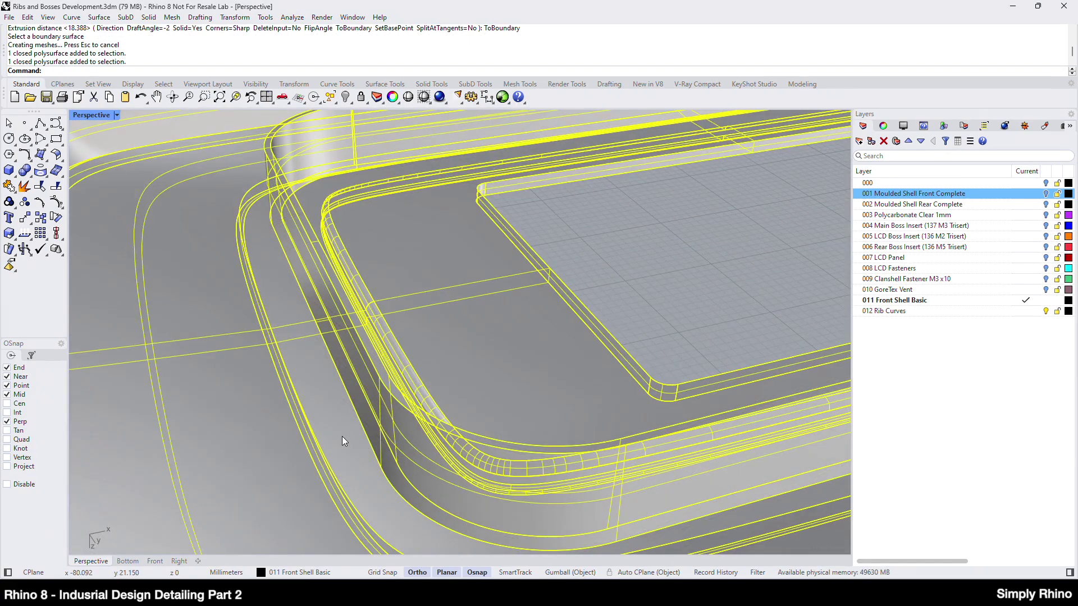
click(149, 17)
click(169, 366)
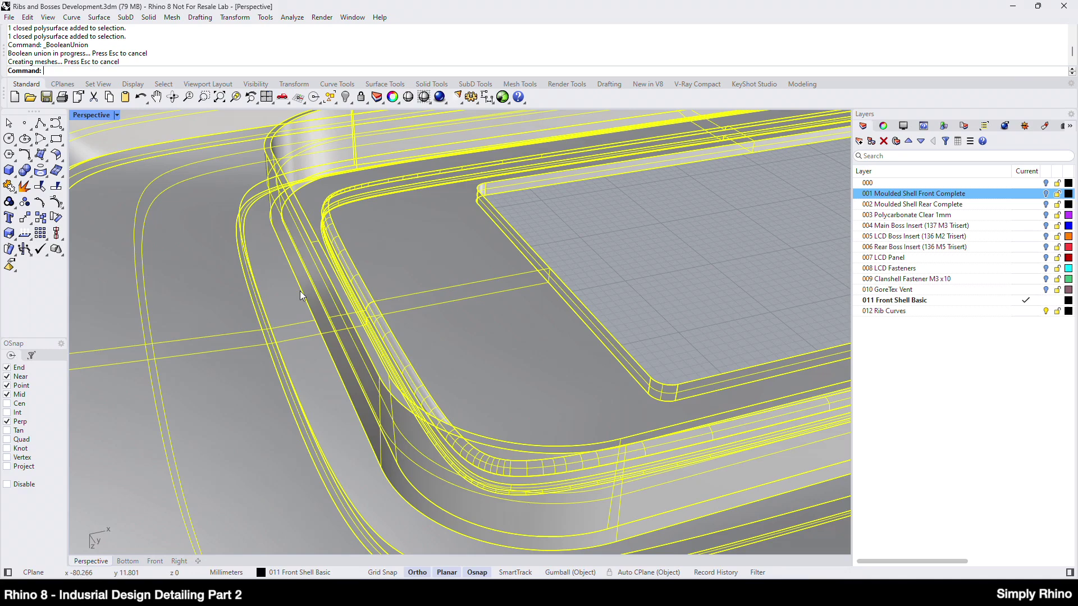
scroll(282, 293, down, 5)
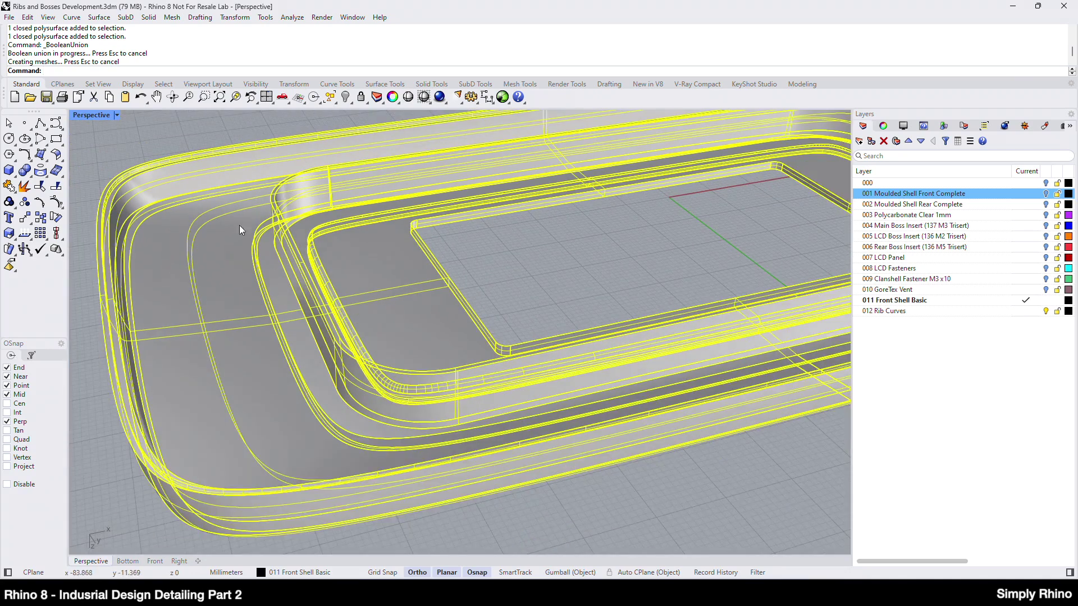
scroll(307, 249, down, 3)
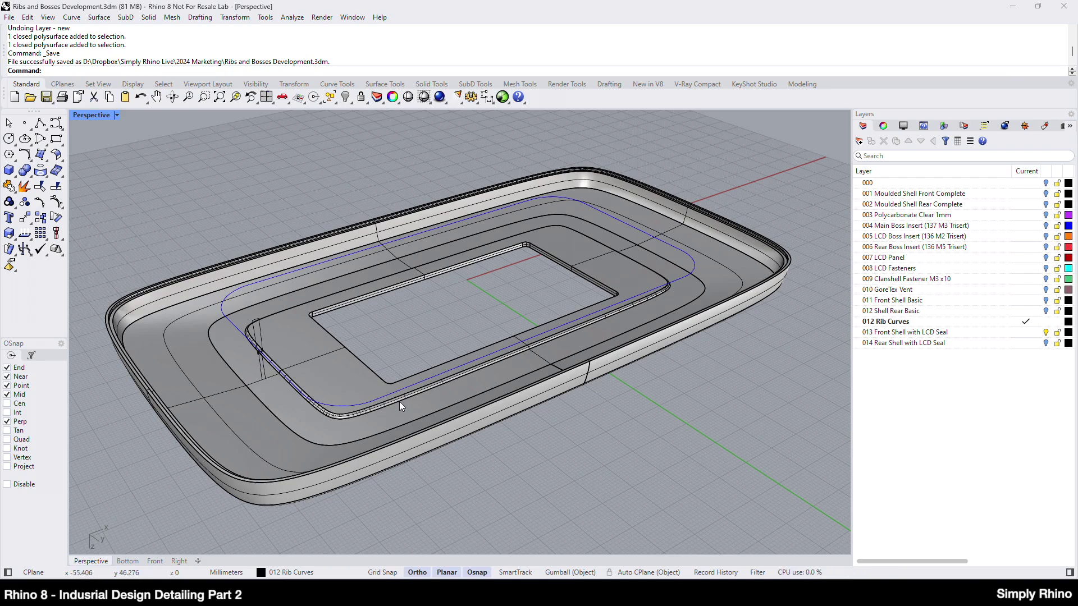
- Hide the 013 Front Shell with LCD Seal layer and examine the closed rail curve and interlocking rib profiles in the Front view
click(1046, 333)
right_drag(440, 423, 283, 393)
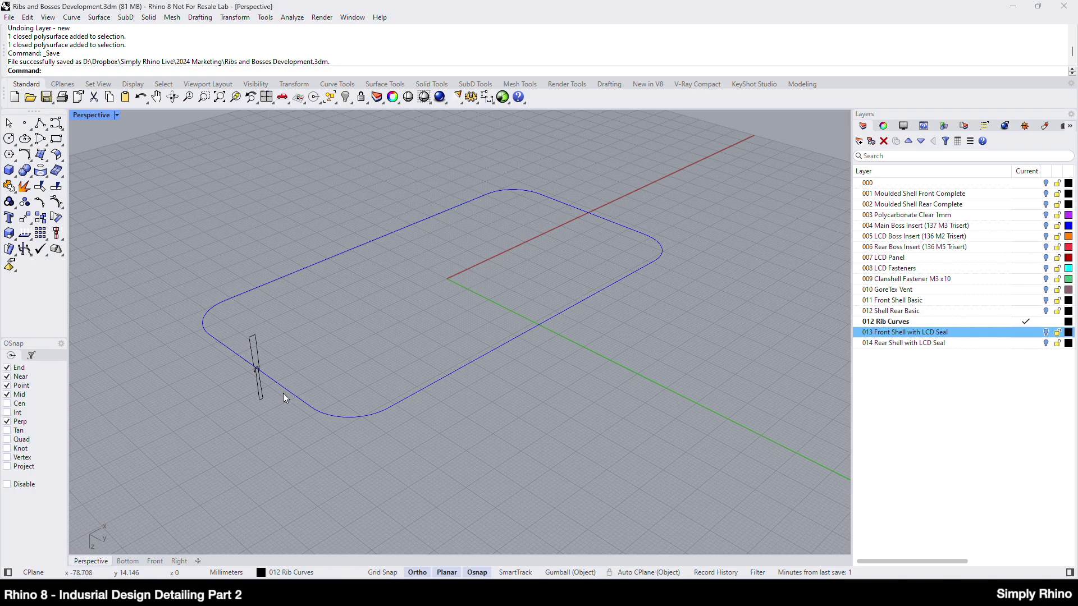
click(285, 390)
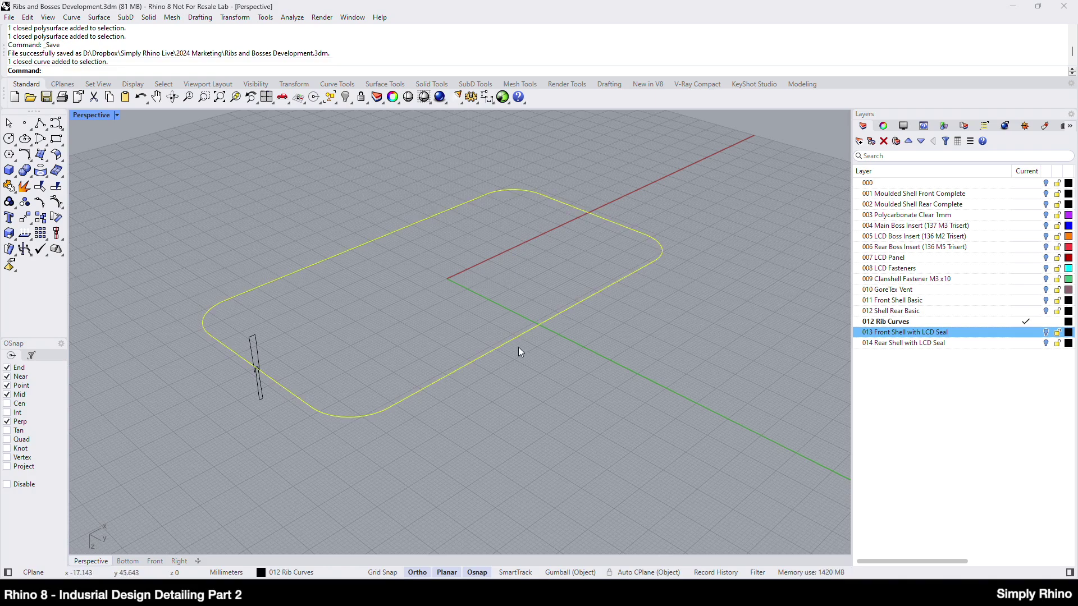
key(ctrl+F2)
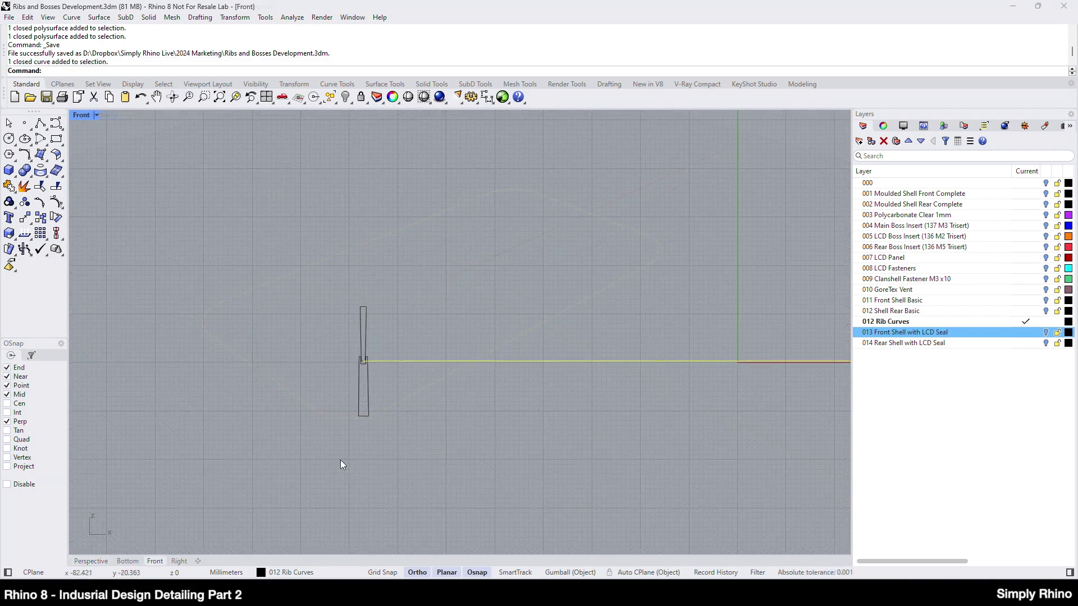
scroll(351, 373, up, 5)
scroll(304, 337, down, 2)
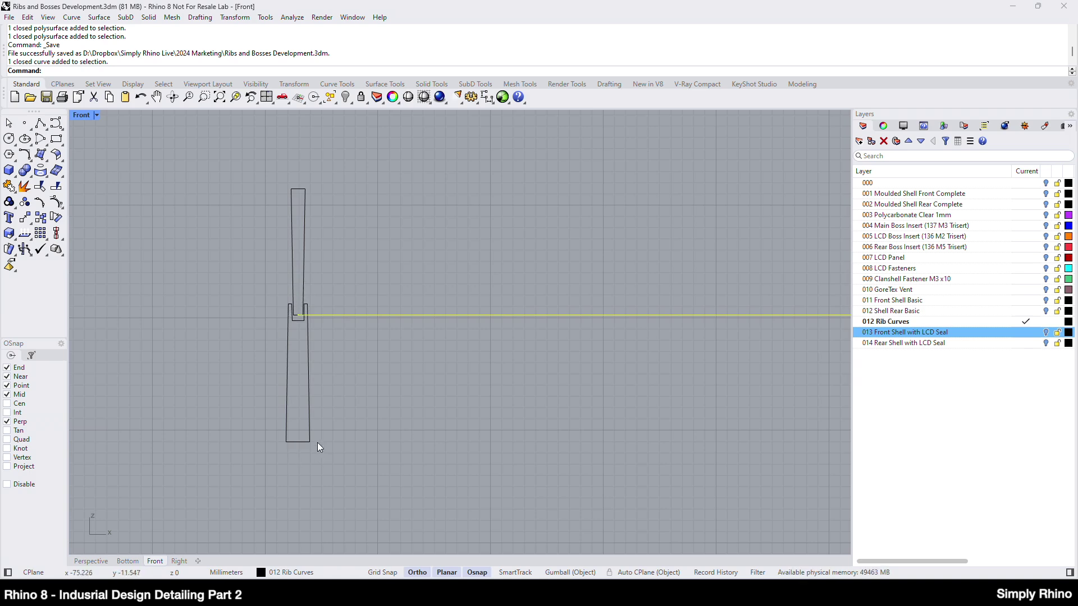
scroll(302, 326, up, 4)
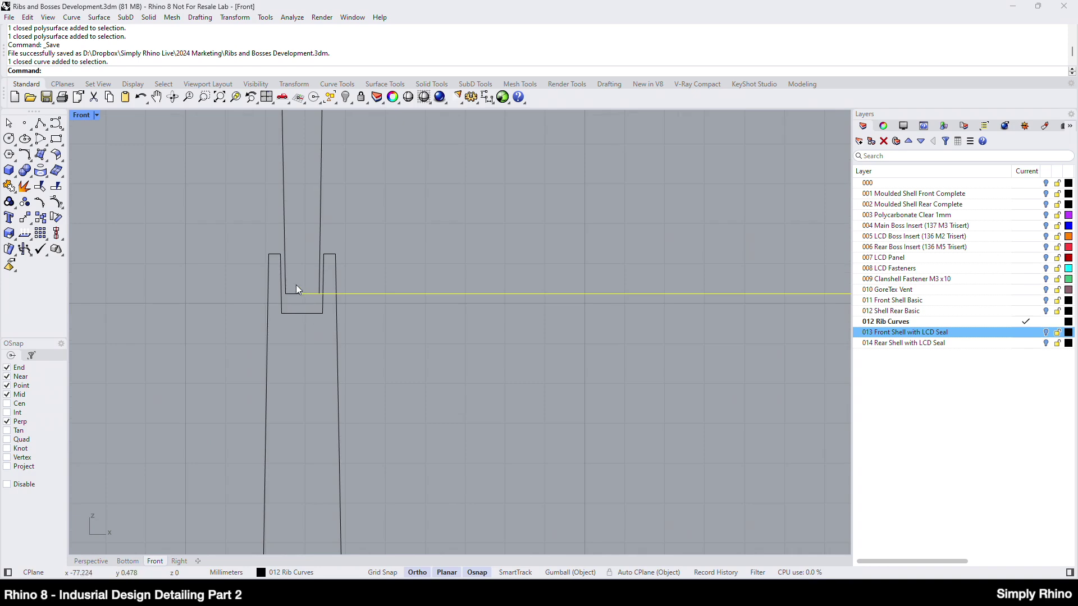
scroll(301, 325, down, 6)
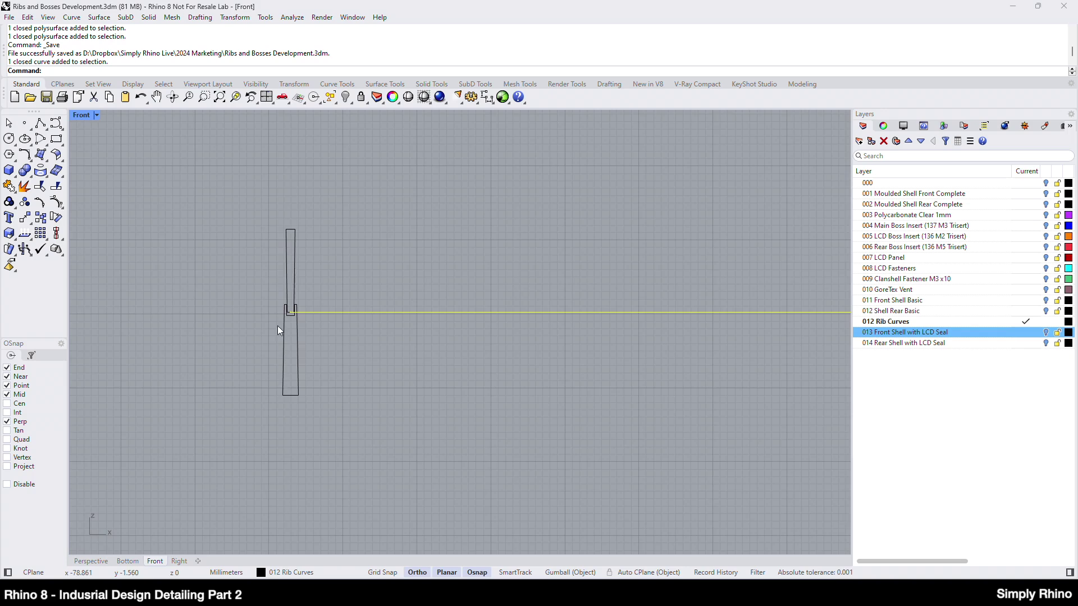
scroll(280, 299, up, 3)
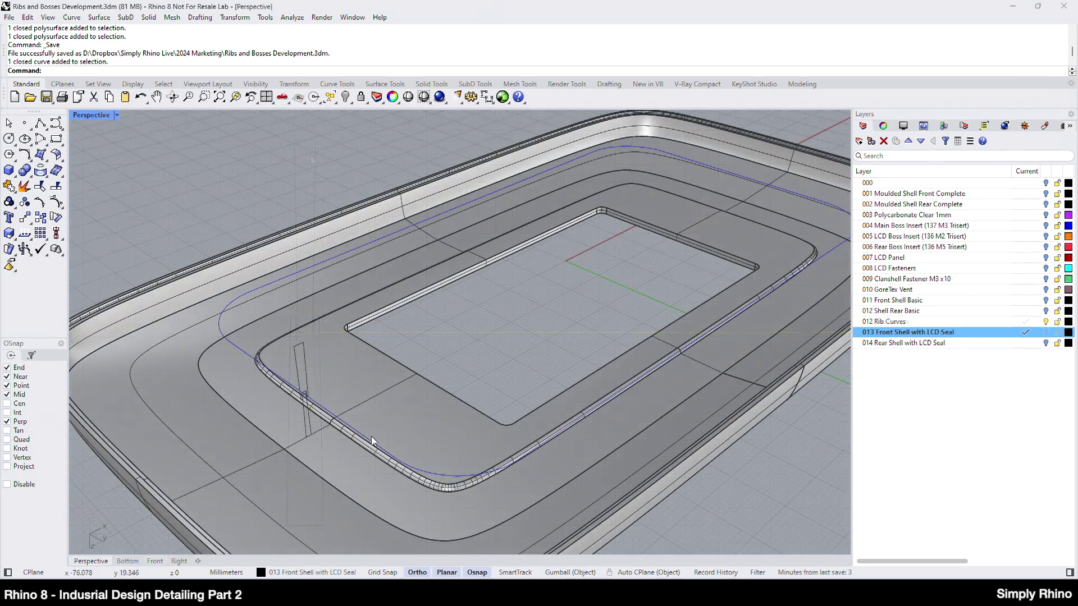
- Sweep the lower rib profile along the closed rail curve with Sweep 1 Rail, using the Freeform frame style and unchanged cross sections
scroll(301, 422, up, 3)
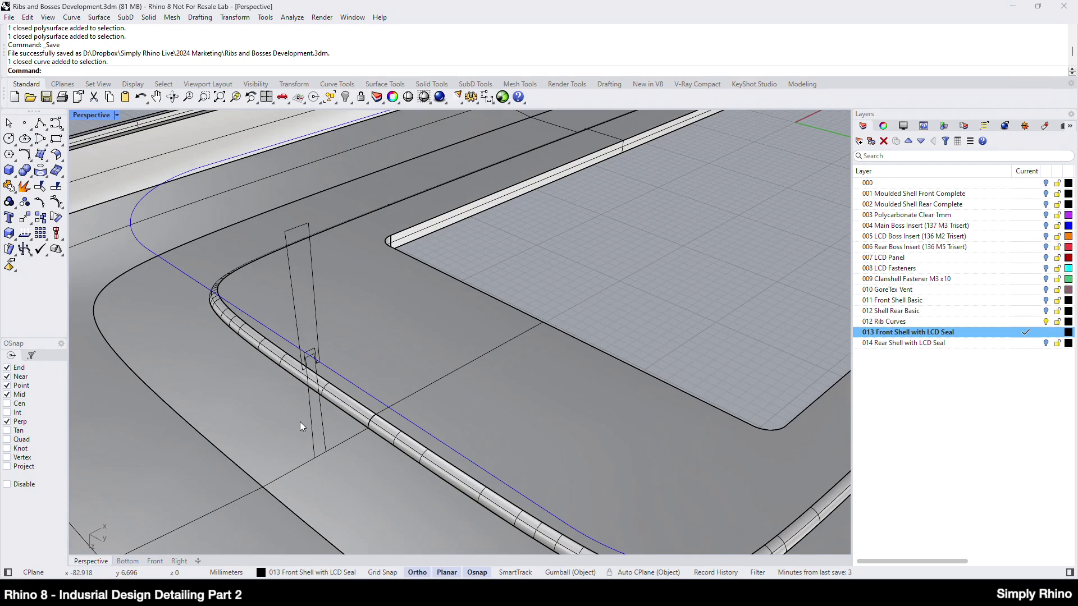
click(98, 16)
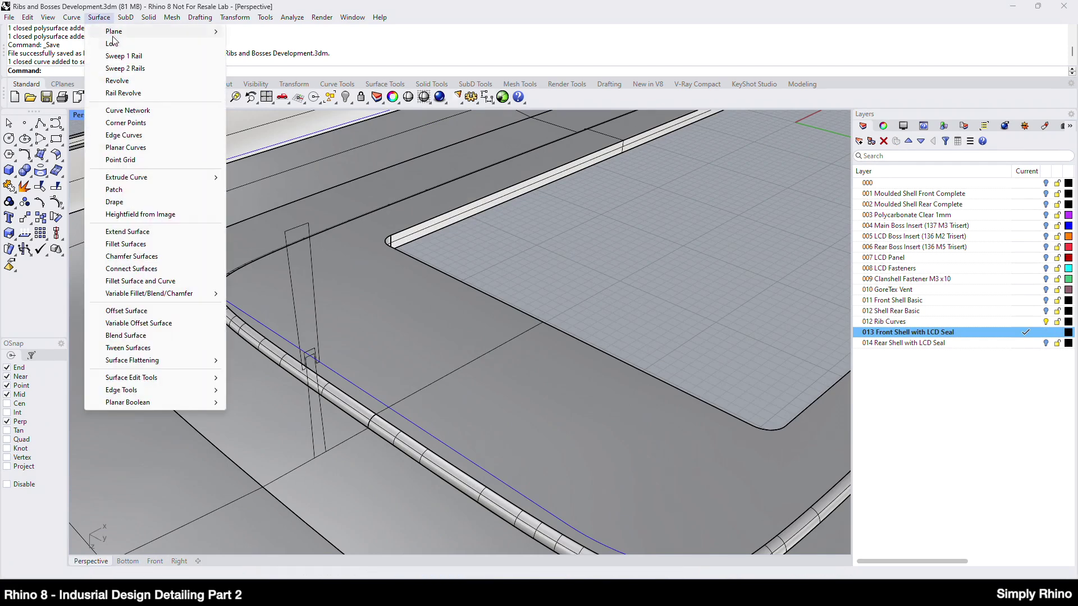
click(124, 56)
click(167, 260)
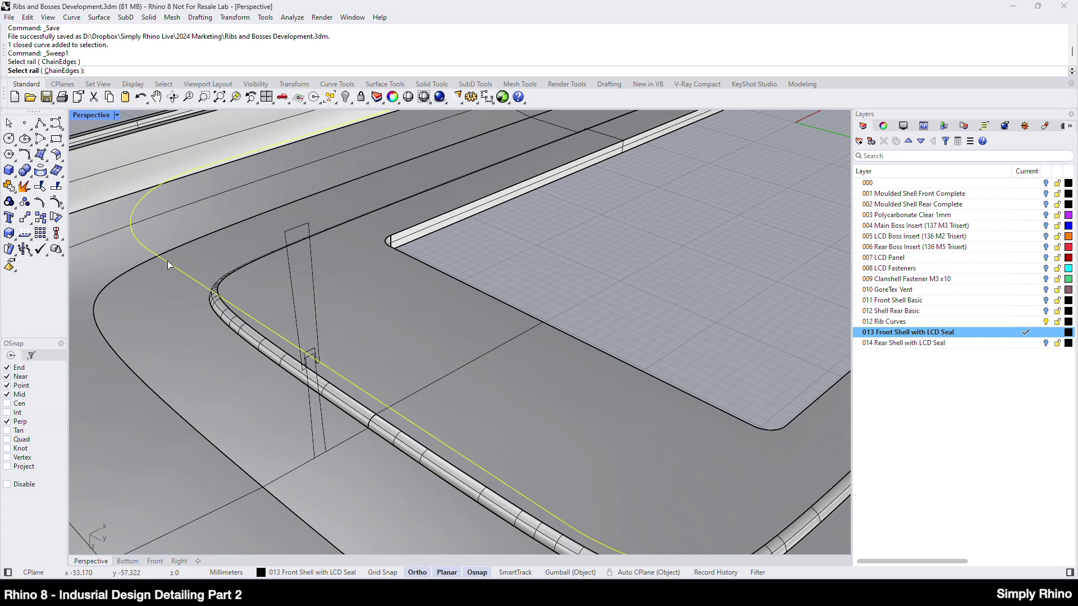
click(311, 414)
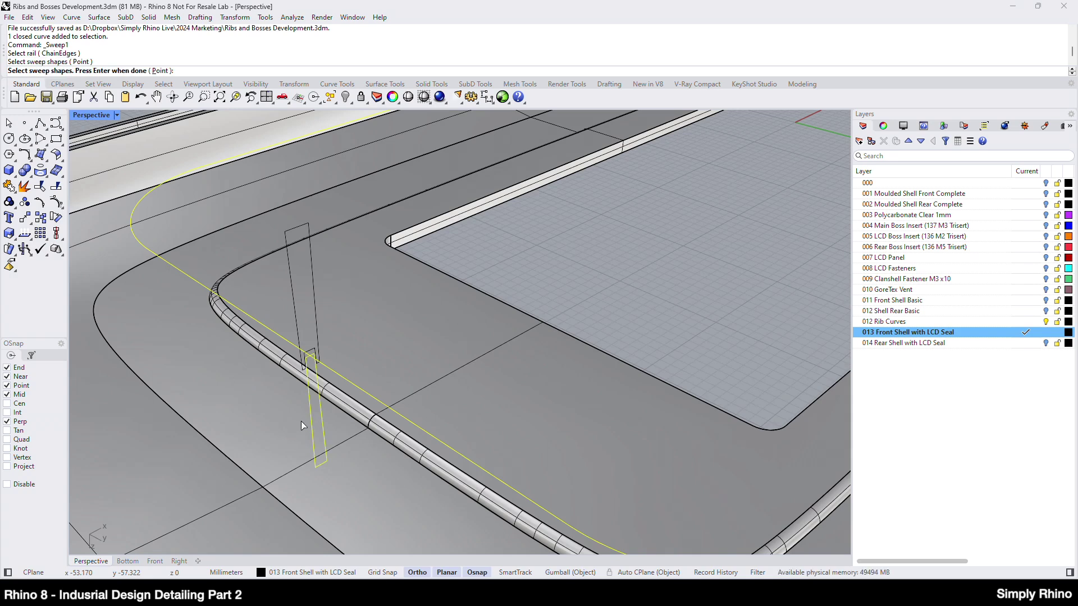
key(Return)
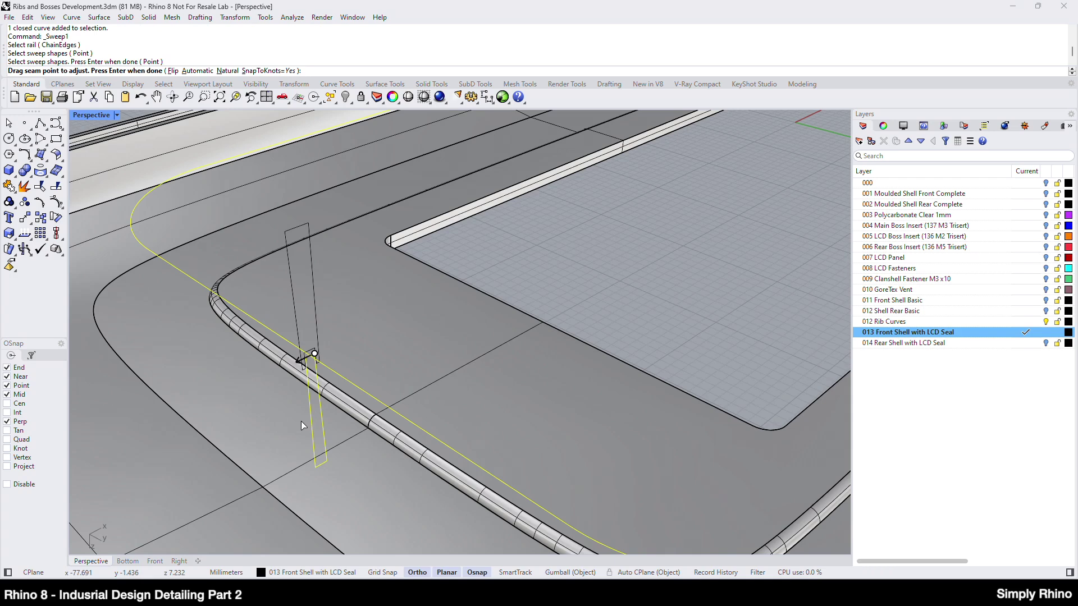
key(Return)
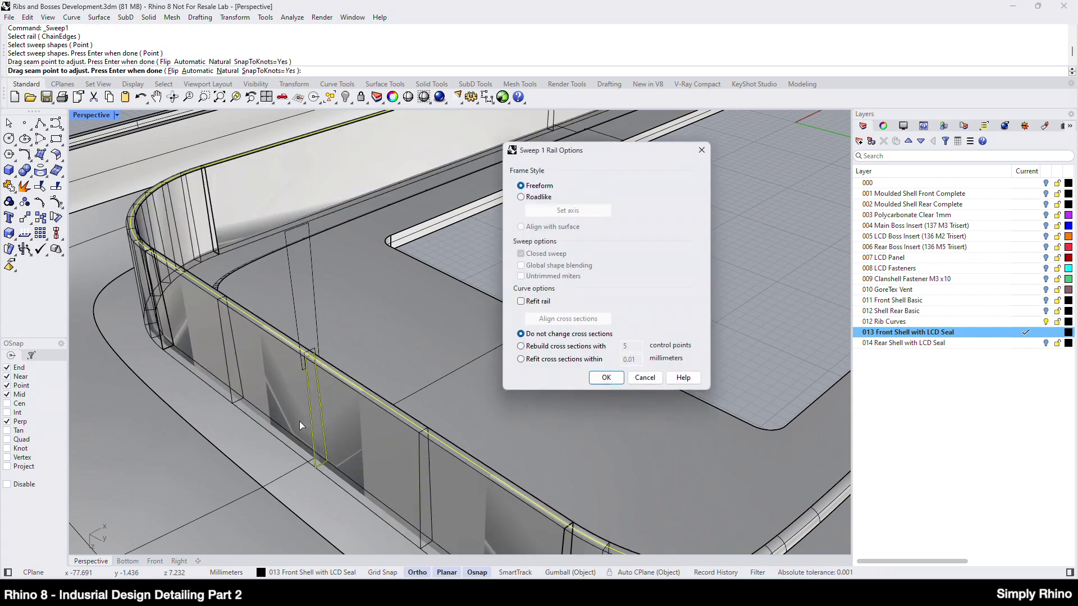
click(605, 380)
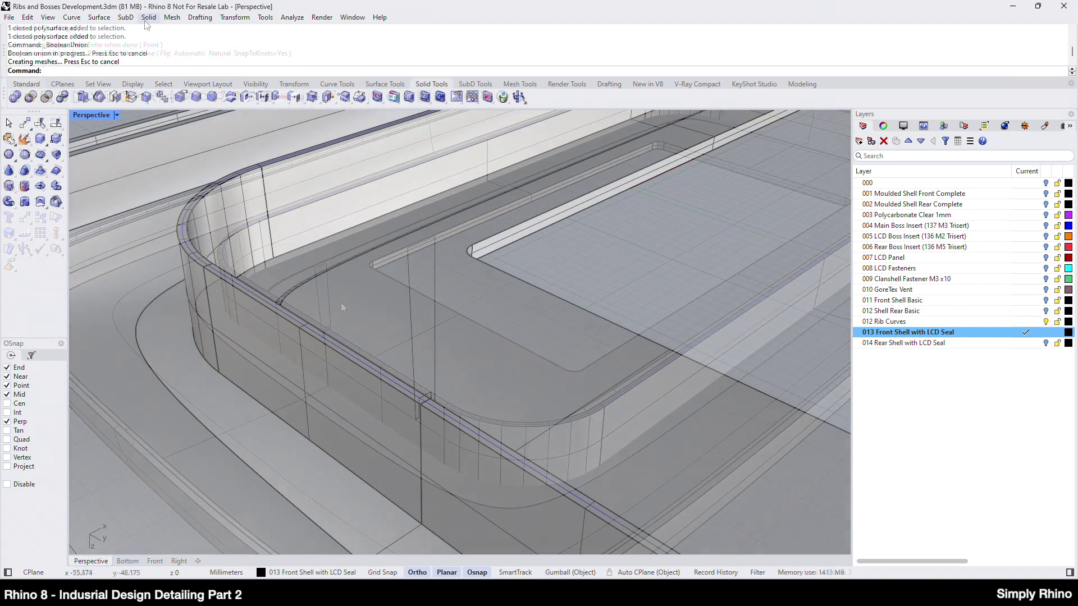
- Fillet the outer edge chain where the rib meets the front shell with a 0.25 mm radius
click(149, 18)
mouse_move(197, 325)
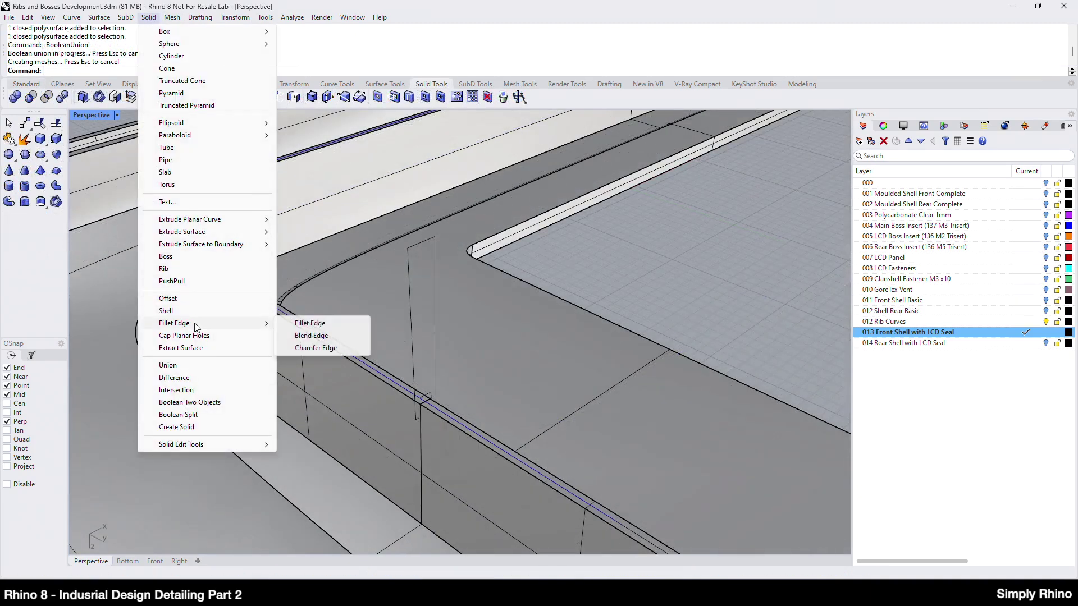
click(310, 324)
text(0.2)
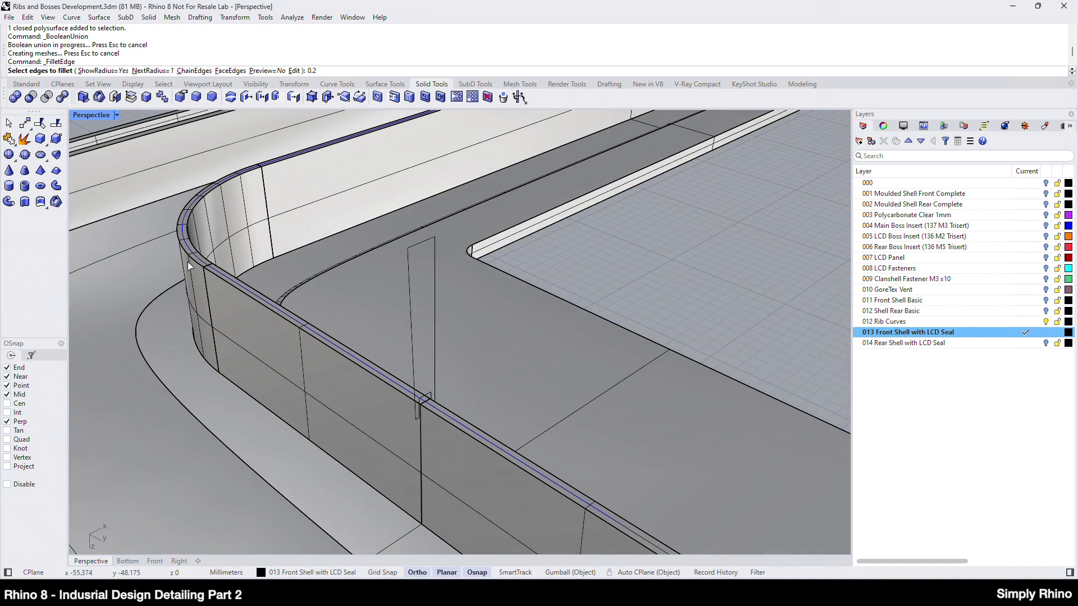
text(5)
key(Return)
click(273, 415)
key(Return)
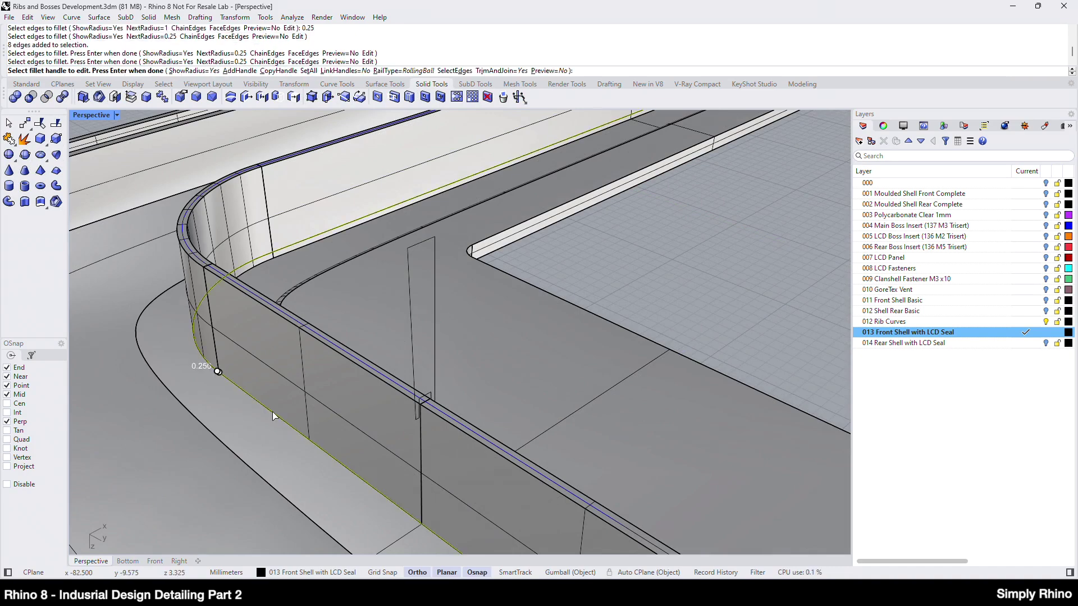
key(Return)
- Fillet the inner edge chain at the base of the front shell's rib with a 0.25 mm radius
scroll(271, 399, down, 5)
scroll(452, 279, up, 8)
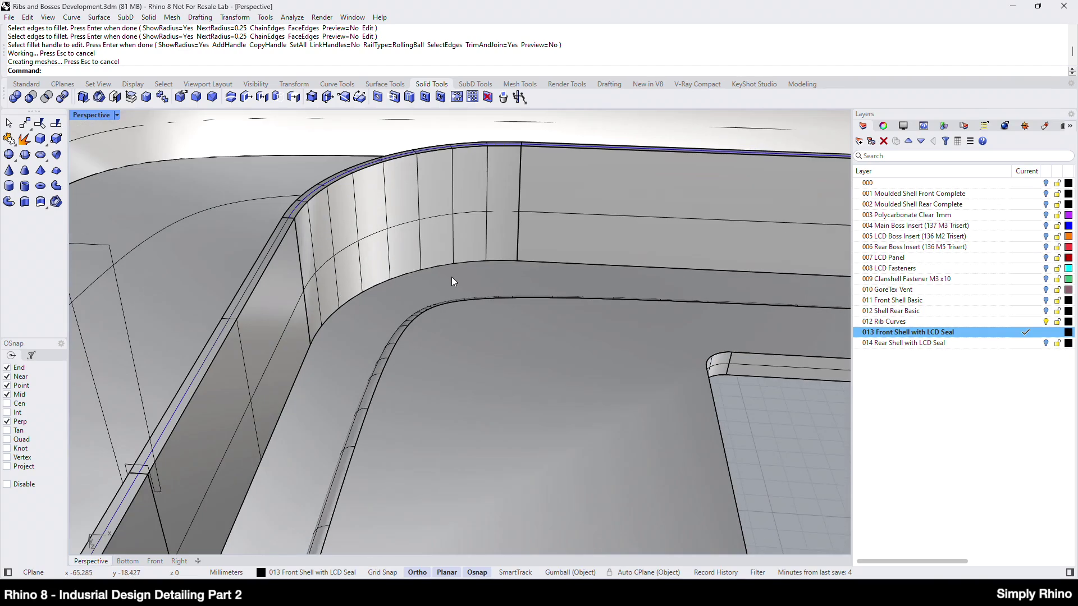
key(Return)
click(463, 262)
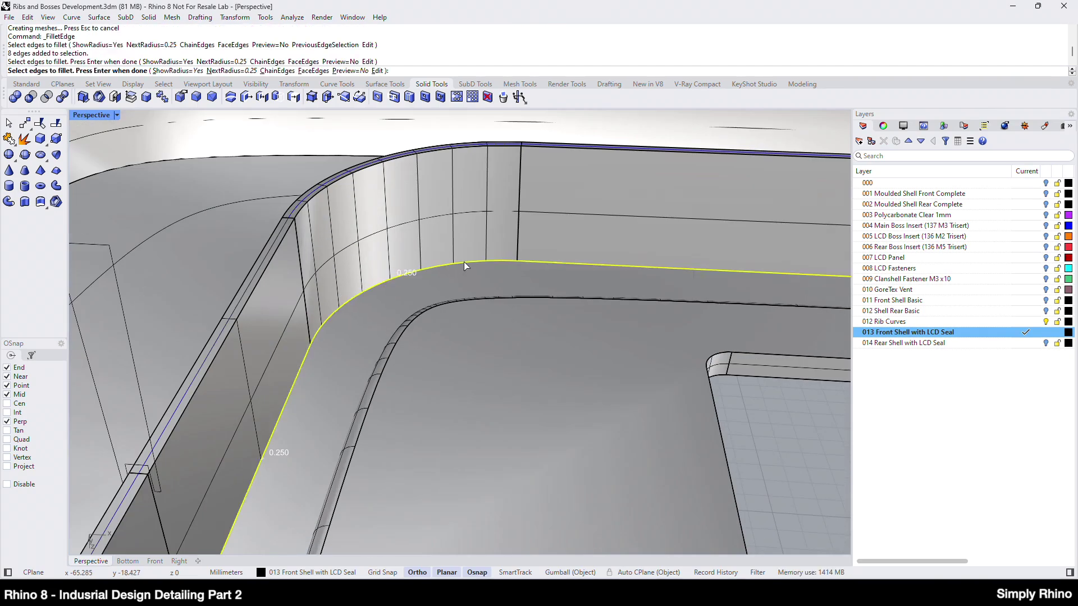
key(Return)
key(Return)
scroll(457, 265, down, 10)
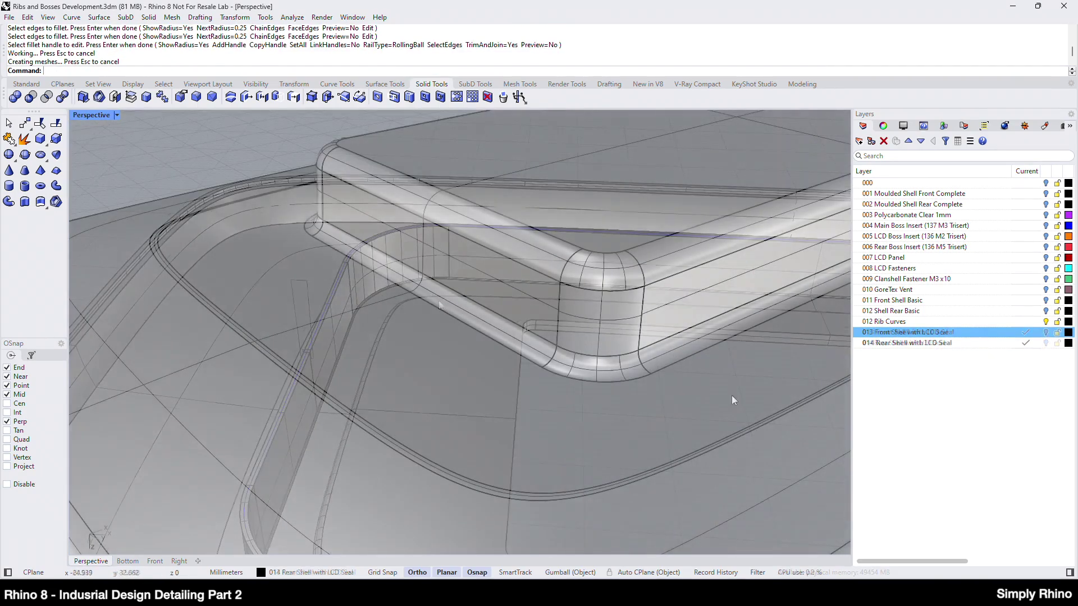
- Sweep the upper rib profile along the rail curve with Sweep 1 Rail, using the Freeform frame style and unchanged cross sections
right_drag(328, 224, 329, 346)
scroll(331, 344, up, 8)
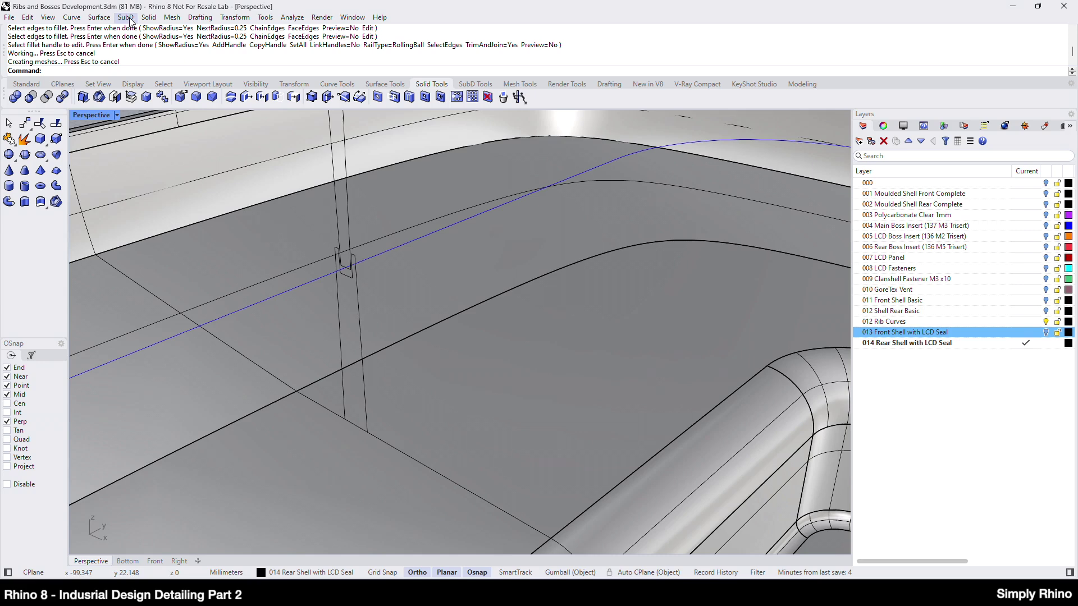
click(99, 21)
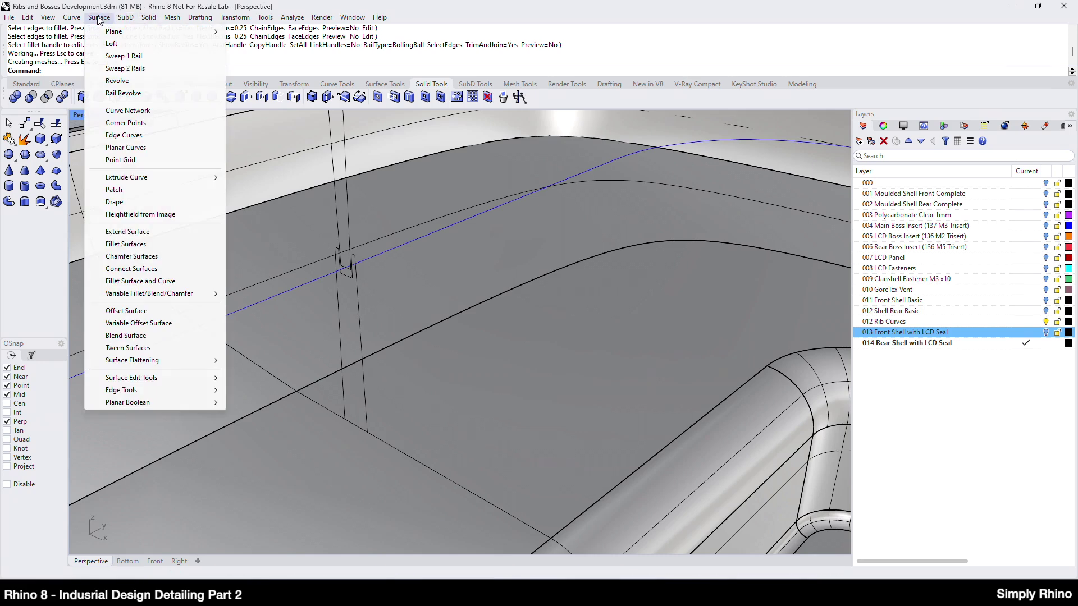
click(112, 54)
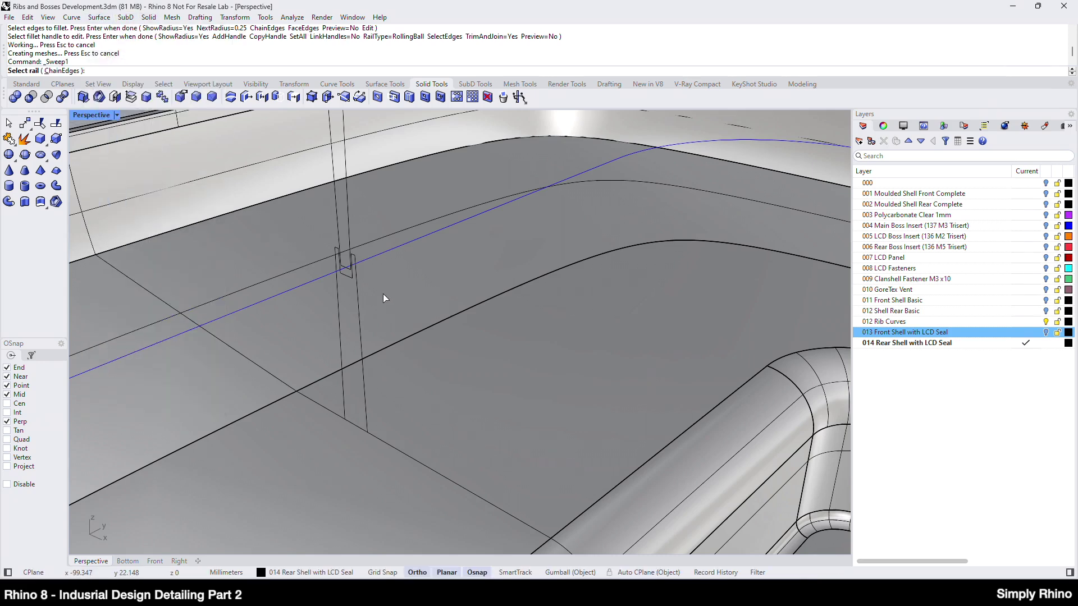
click(382, 253)
click(358, 314)
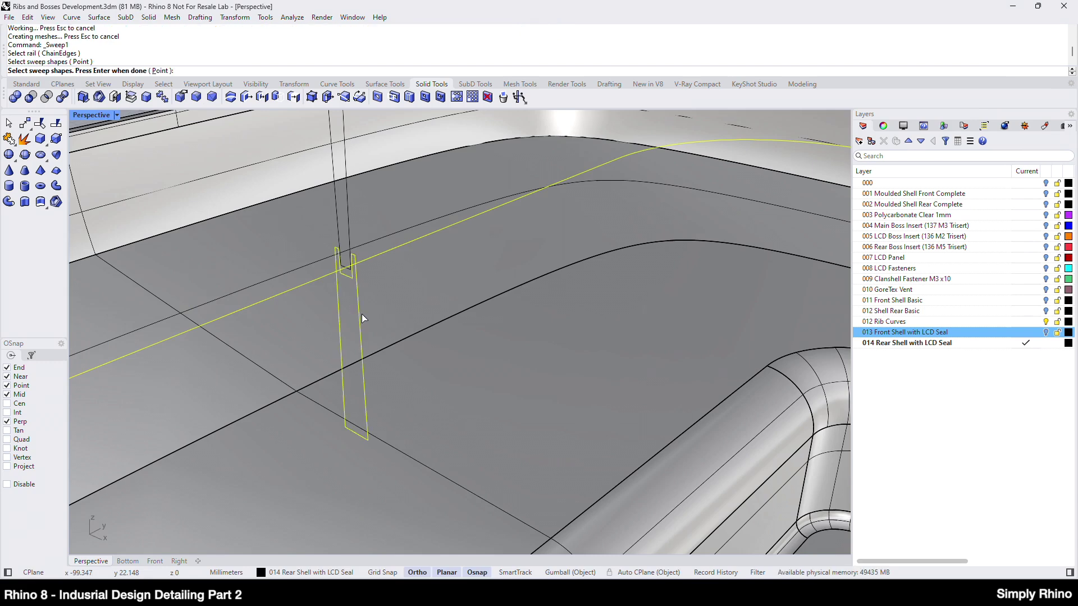
key(Return)
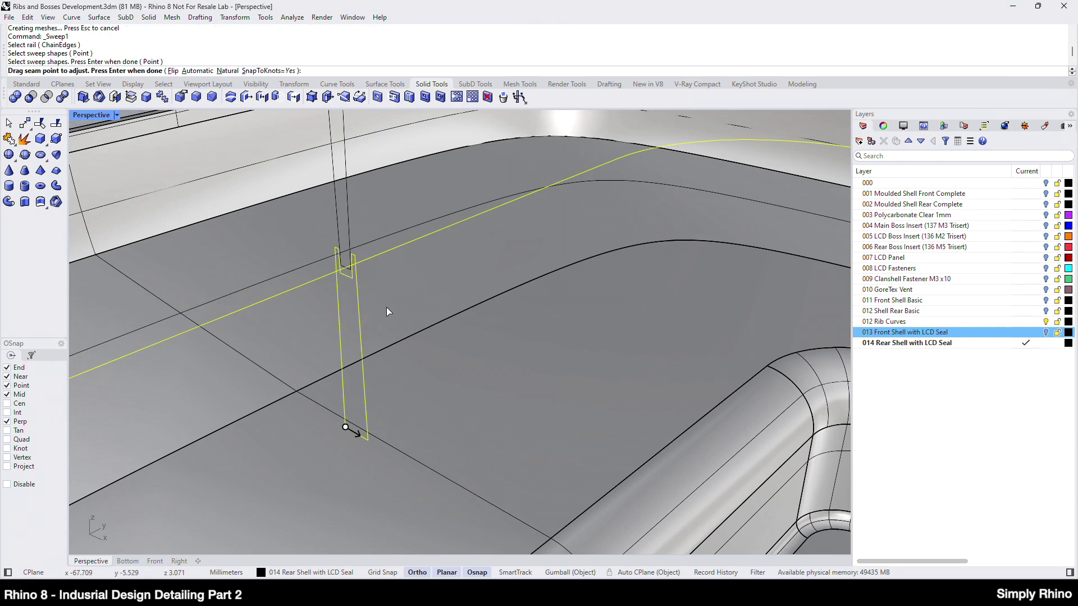
key(Return)
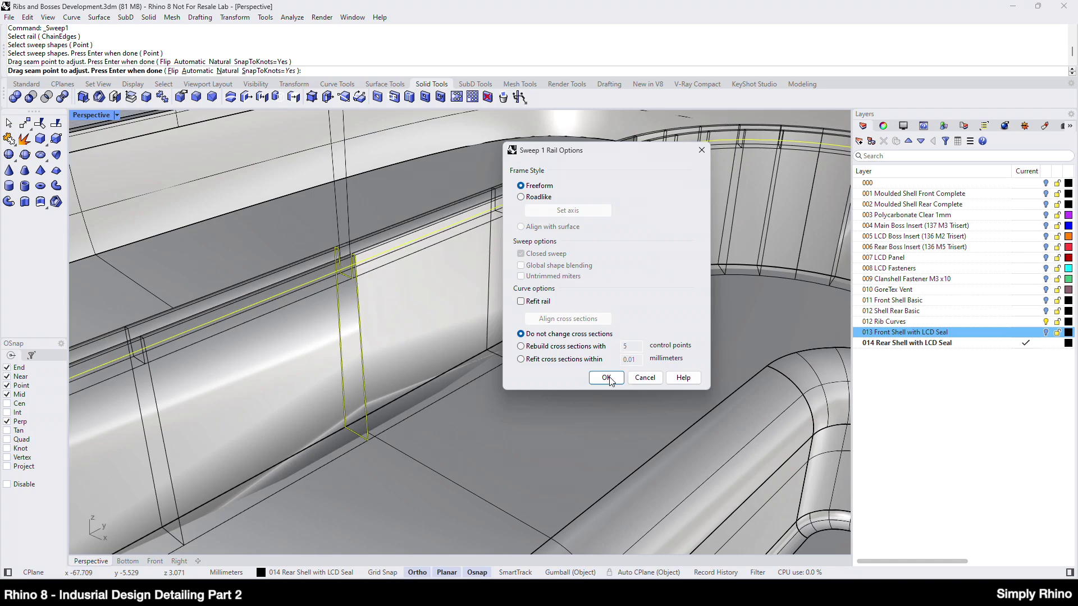
click(606, 374)
- Fillet the inner edge chain where the swept rib meets the rear shell with a 0.25 mm radius
scroll(272, 271, down, 5)
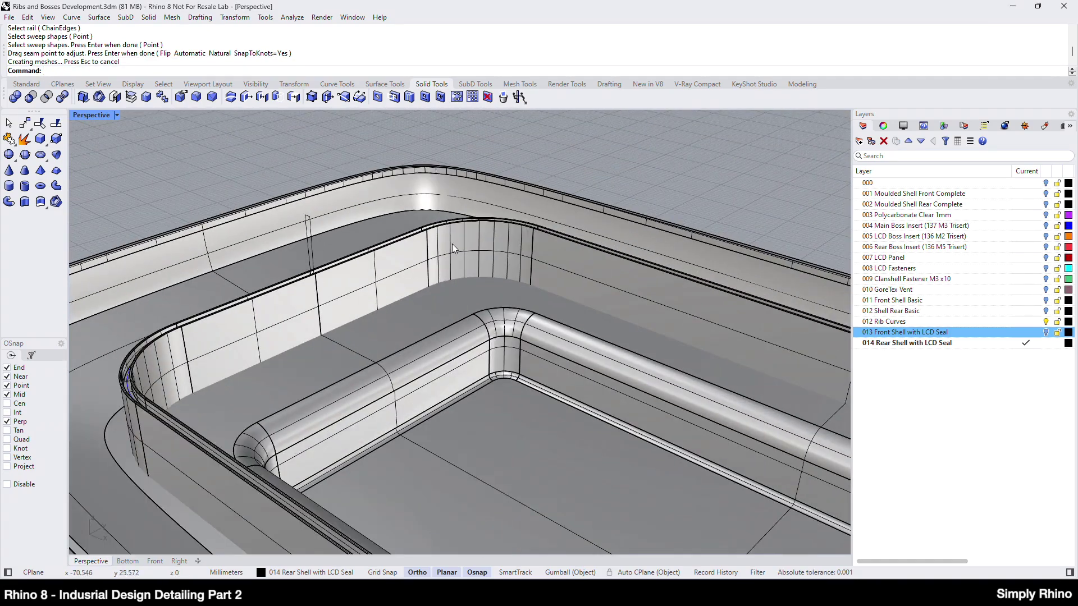
right_drag(509, 249, 470, 265)
scroll(357, 294, up, 10)
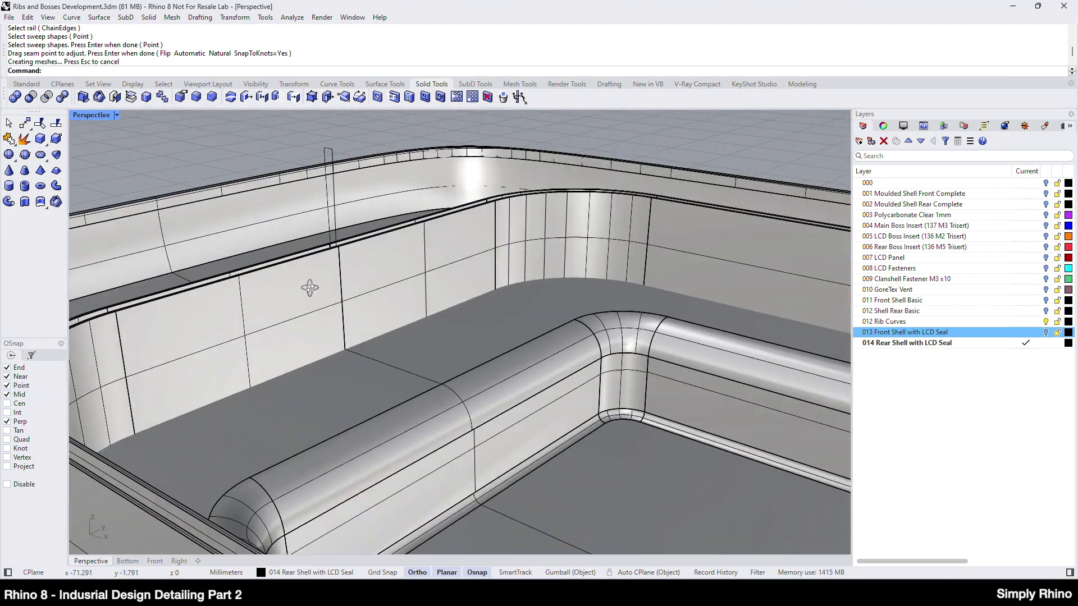
scroll(335, 288, down, 10)
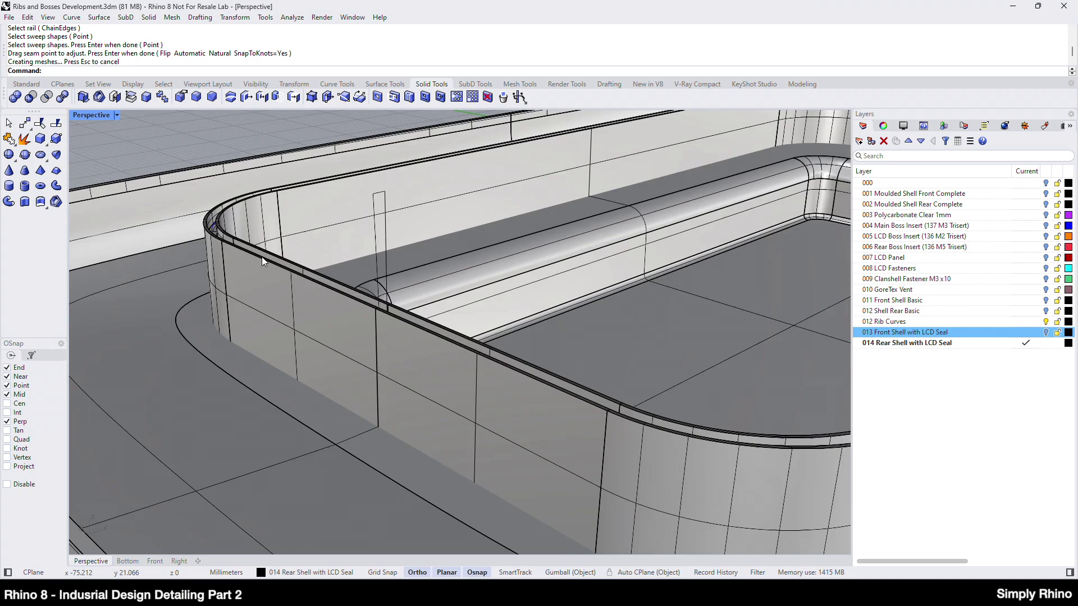
scroll(279, 275, down, 3)
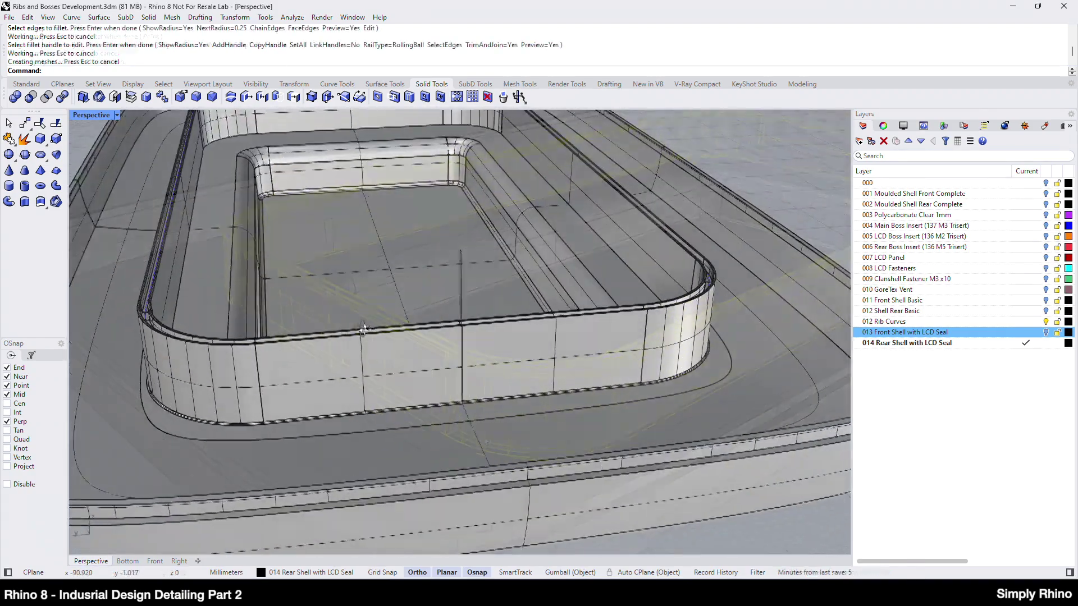
scroll(392, 275, up, 6)
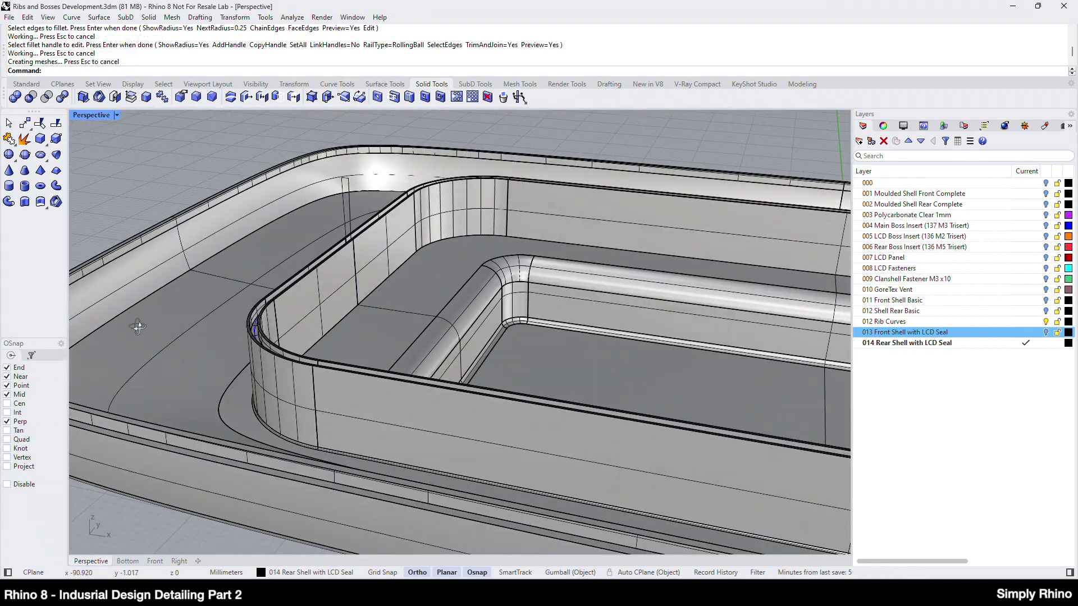
key(Return)
click(451, 237)
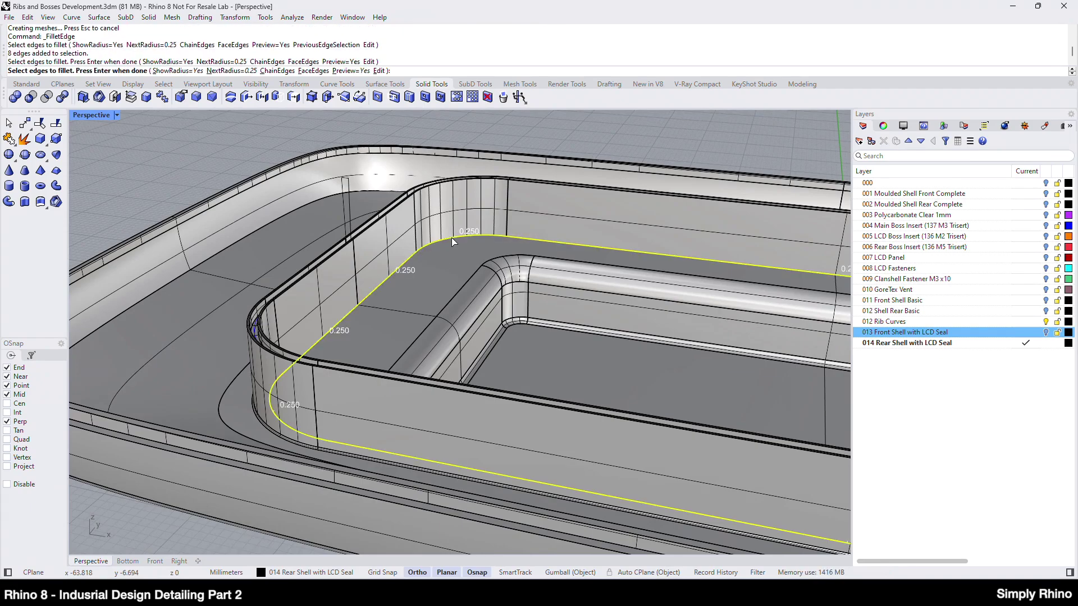
key(Return)
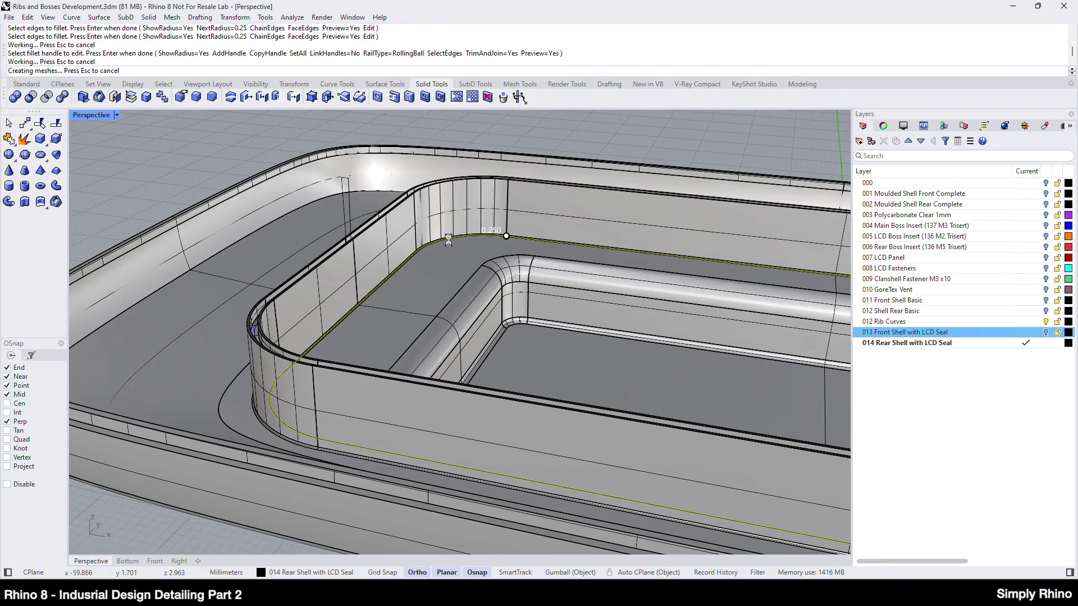
- Hide the 012 Rib Curves layer and show the rear shell in the Surface Evaluation display mode
scroll(295, 318, down, 3)
right_drag(295, 318, 749, 339)
click(1050, 322)
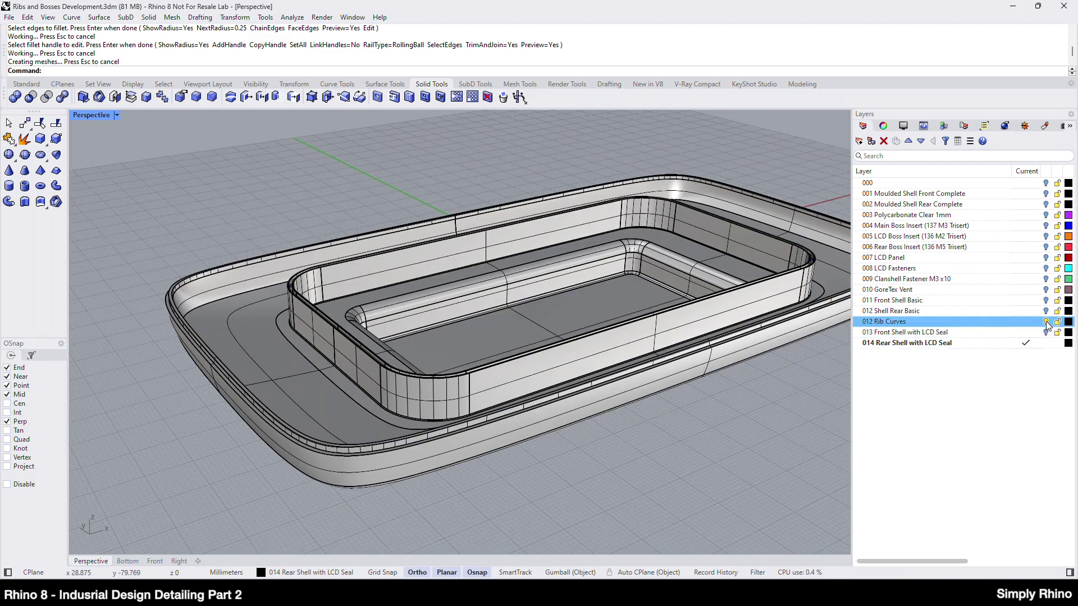
right_drag(423, 295, 404, 309)
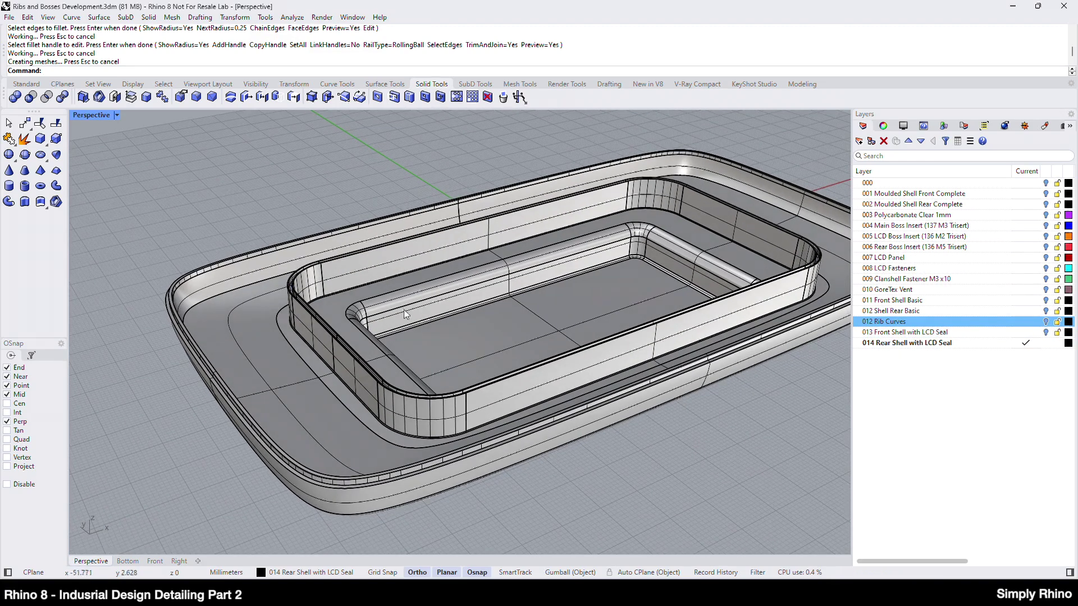
click(117, 115)
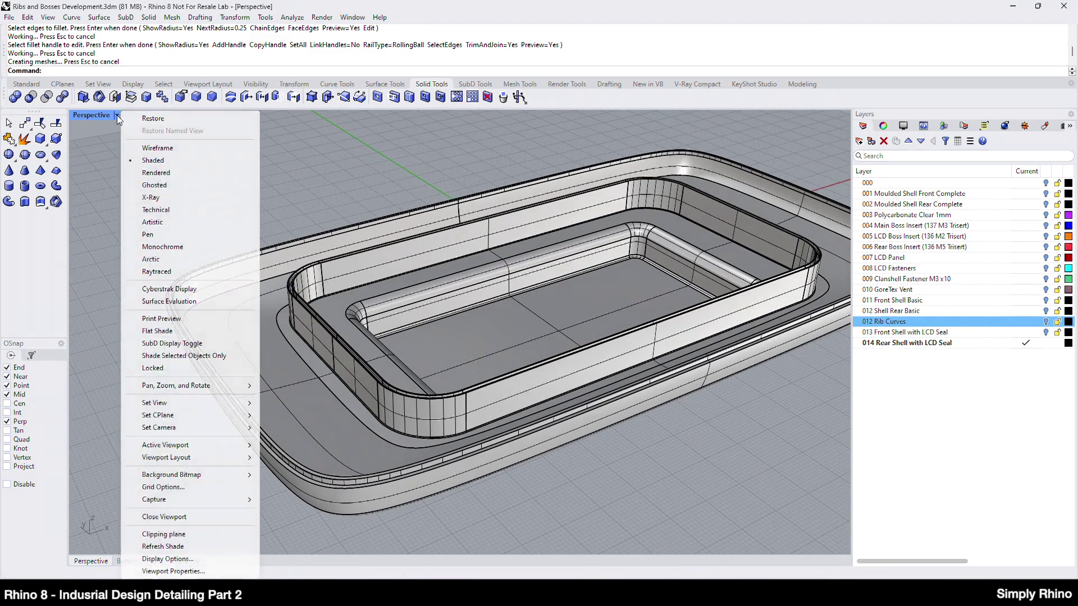
click(152, 303)
right_drag(152, 304, 494, 400)
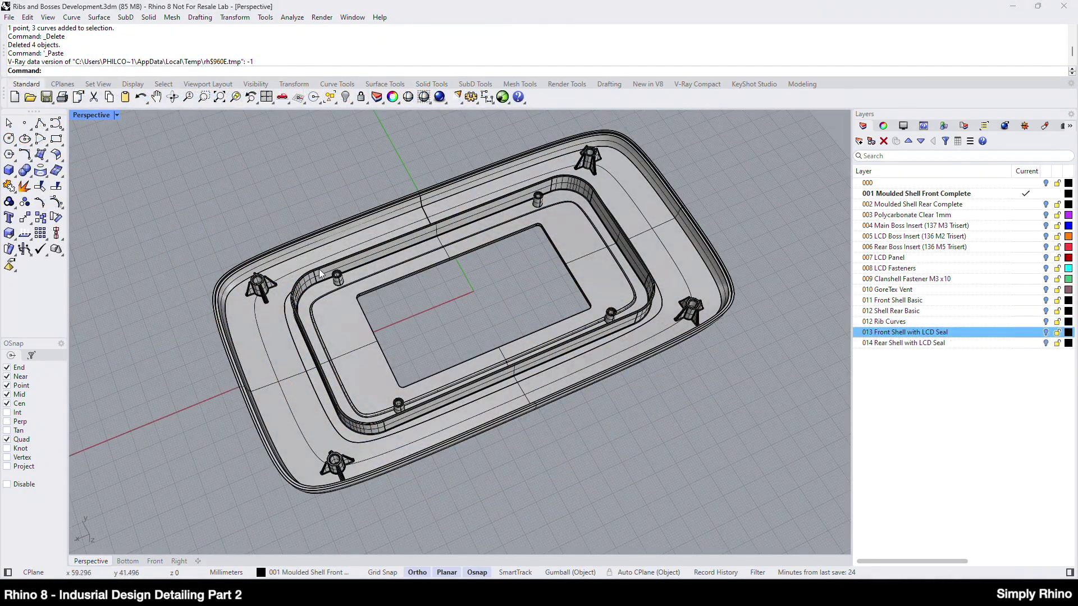
- Examine an LCD boss on the complete front shell, with the 005 LCD Boss Insert (136 M2 Trisert) layer shown and then hidden
key(ctrl+w)
drag(318, 255, 353, 299)
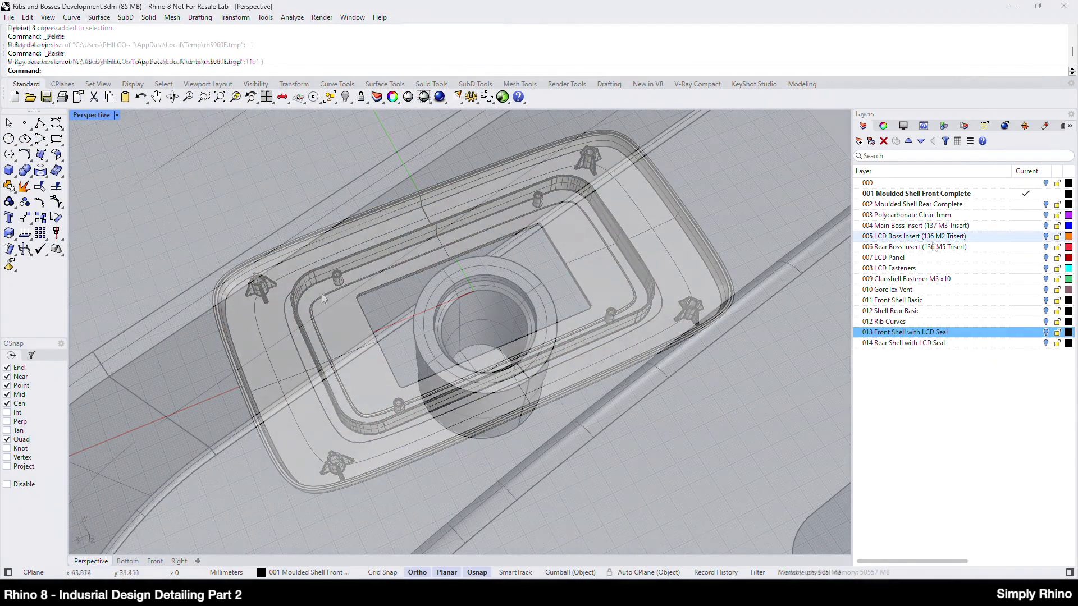
click(1045, 237)
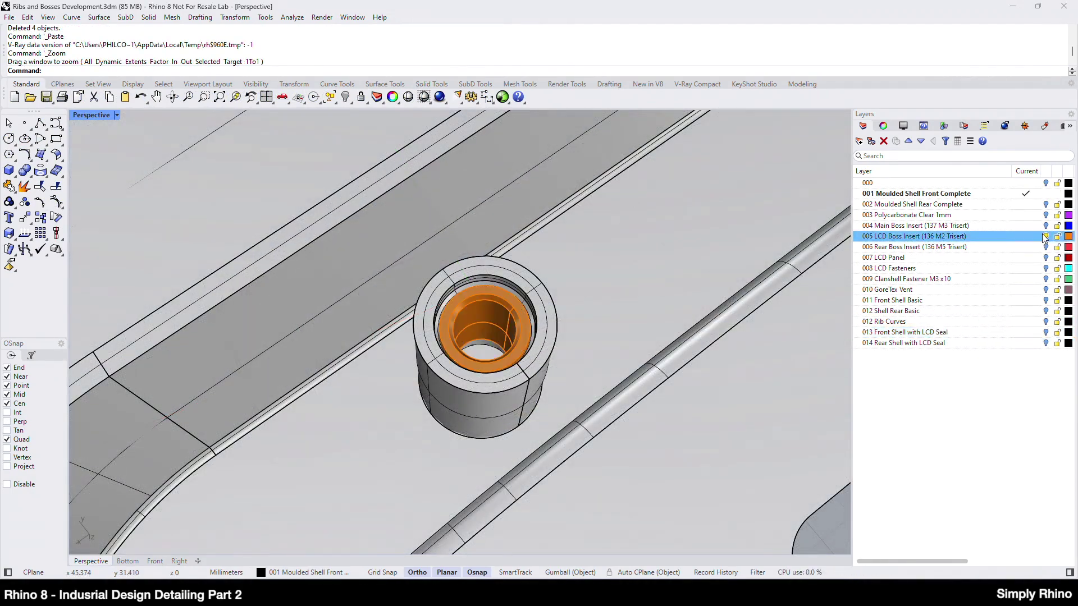
click(1046, 236)
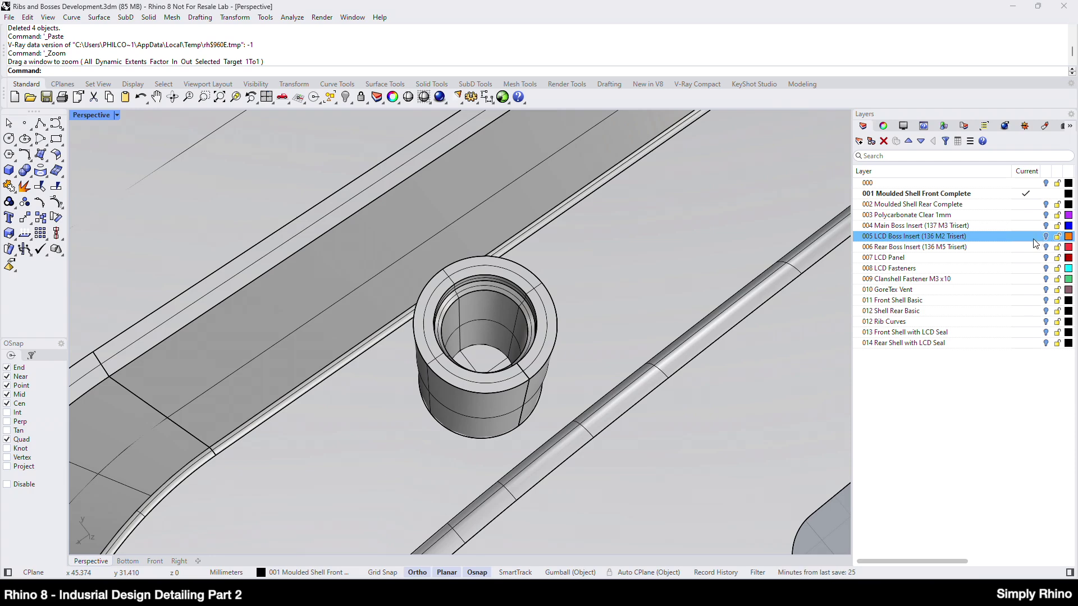
right_drag(538, 363, 542, 258)
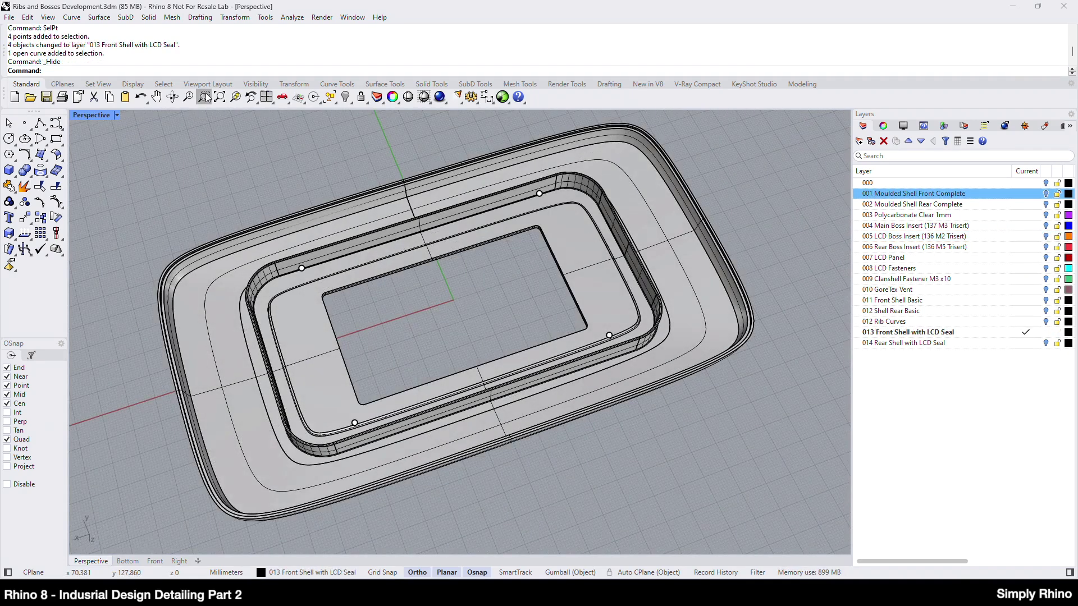
- Draw a circle with a 2.21 mm radius centred on the LCD boss location point near the rib corner of the front shell
click(204, 97)
drag(275, 236, 333, 298)
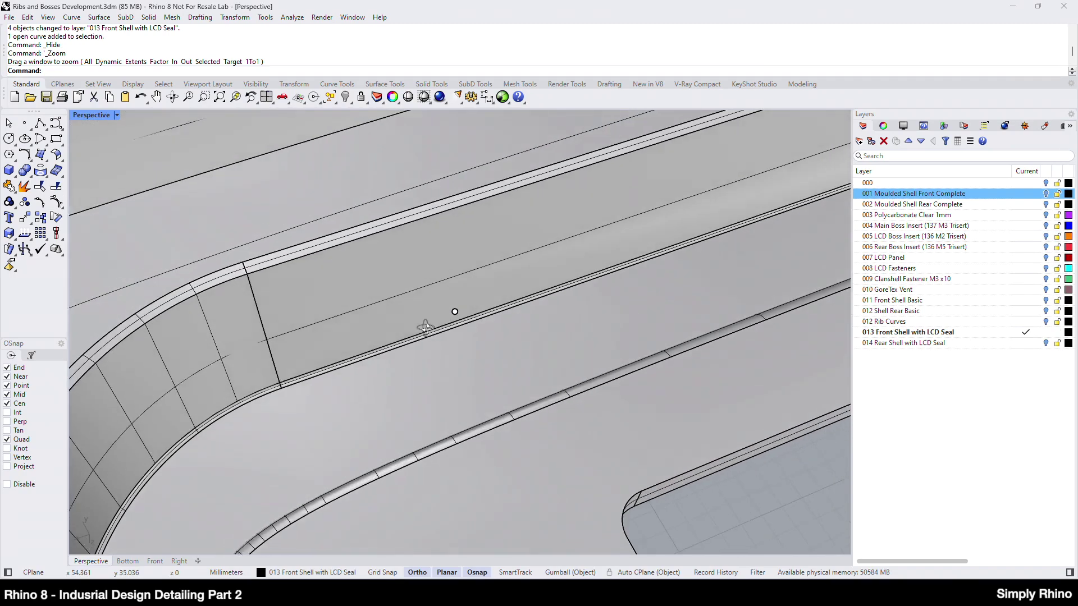
right_drag(425, 327, 348, 317)
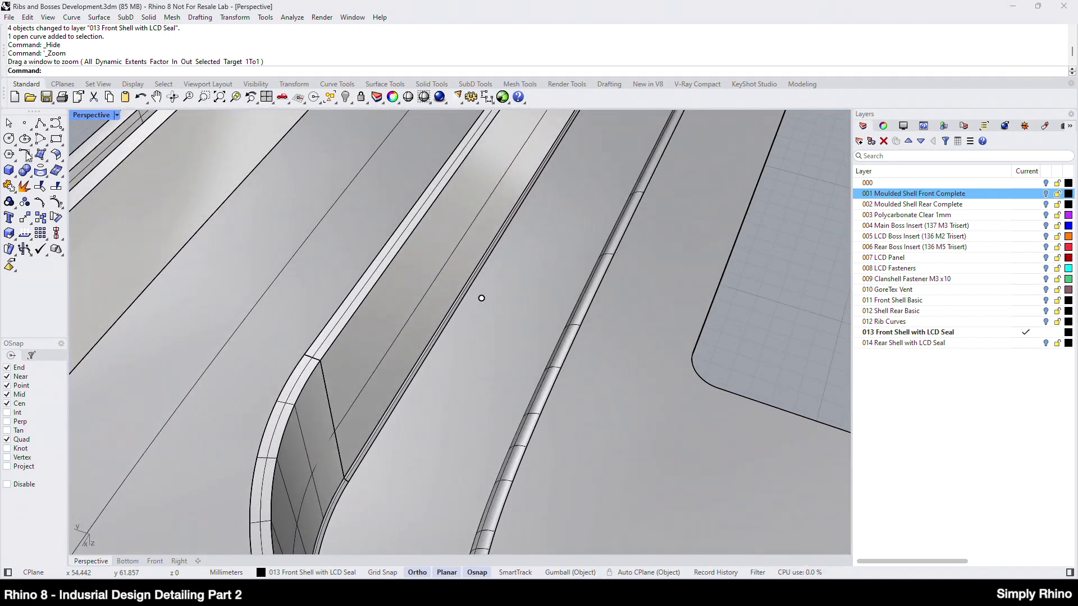
click(8, 139)
click(482, 299)
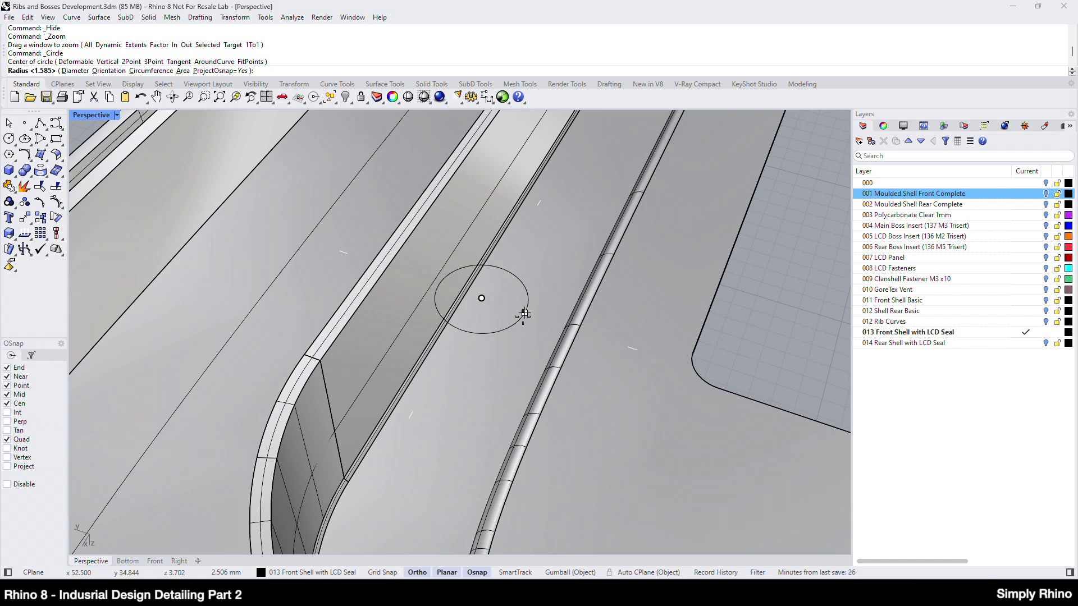
text(2.21)
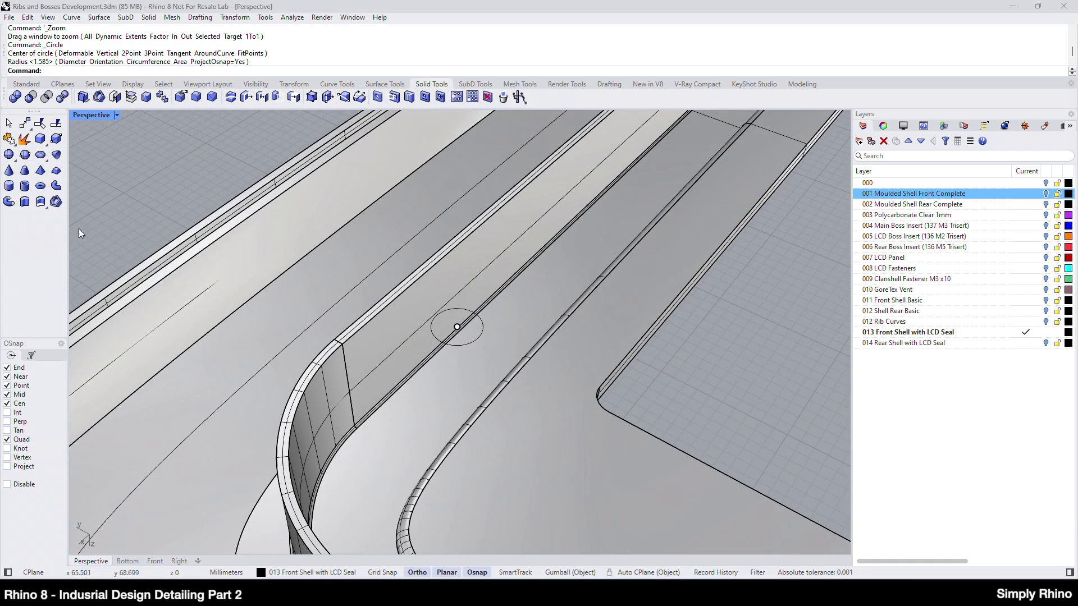
- Create a tapered boss from the circle to the front shell using the Boss command with a draft angle of 1
click(40, 203)
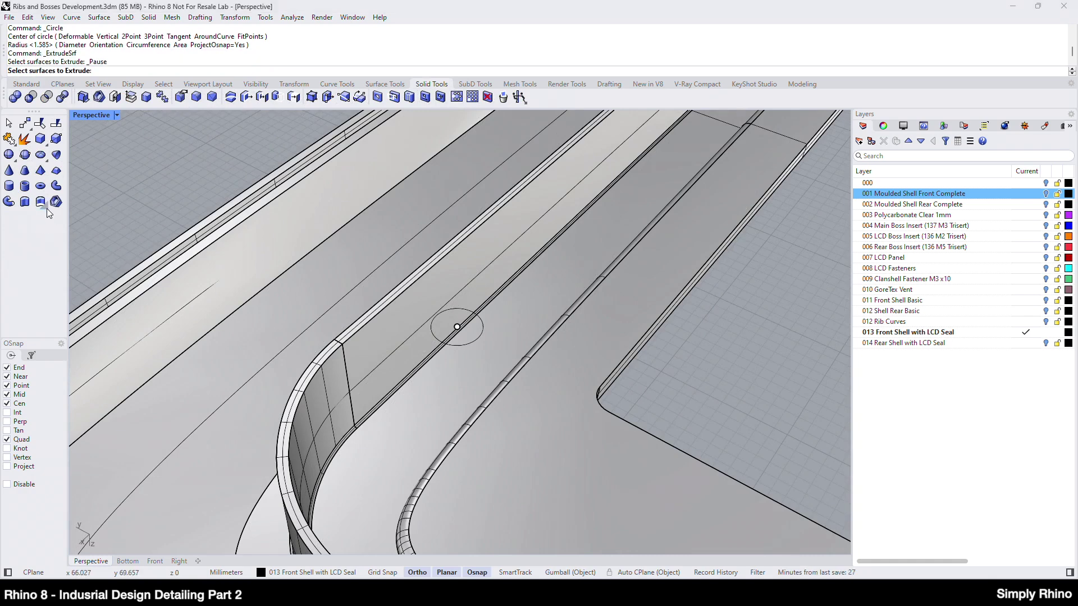
click(47, 209)
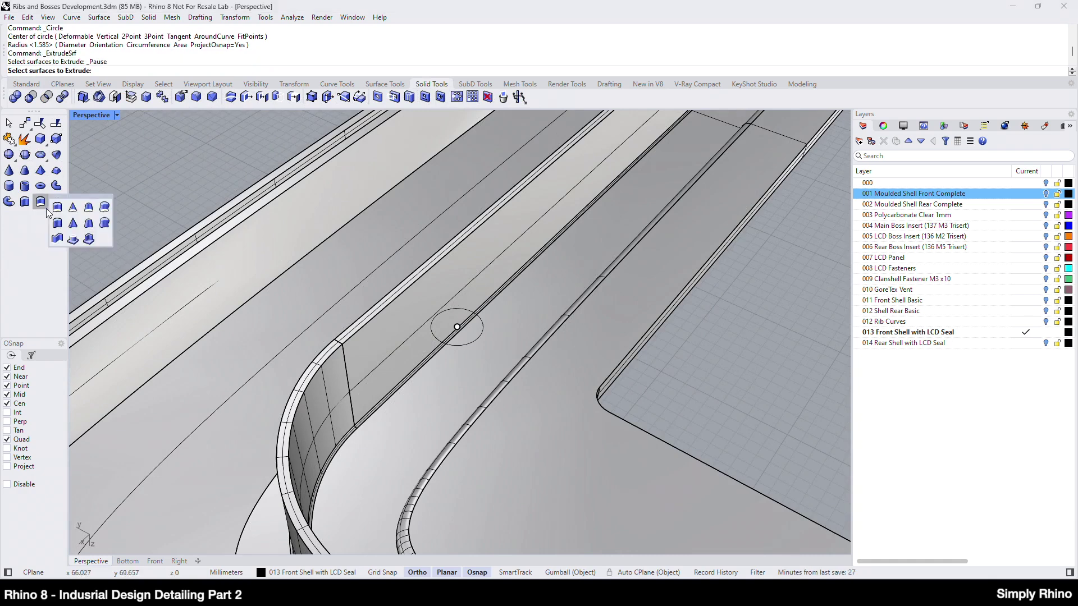
click(73, 238)
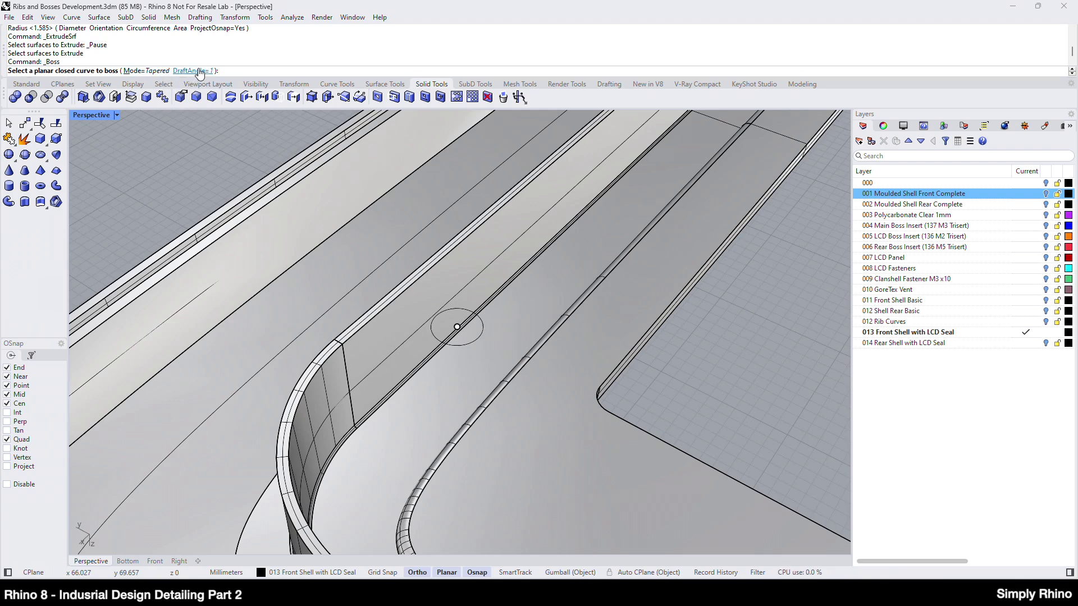
click(464, 347)
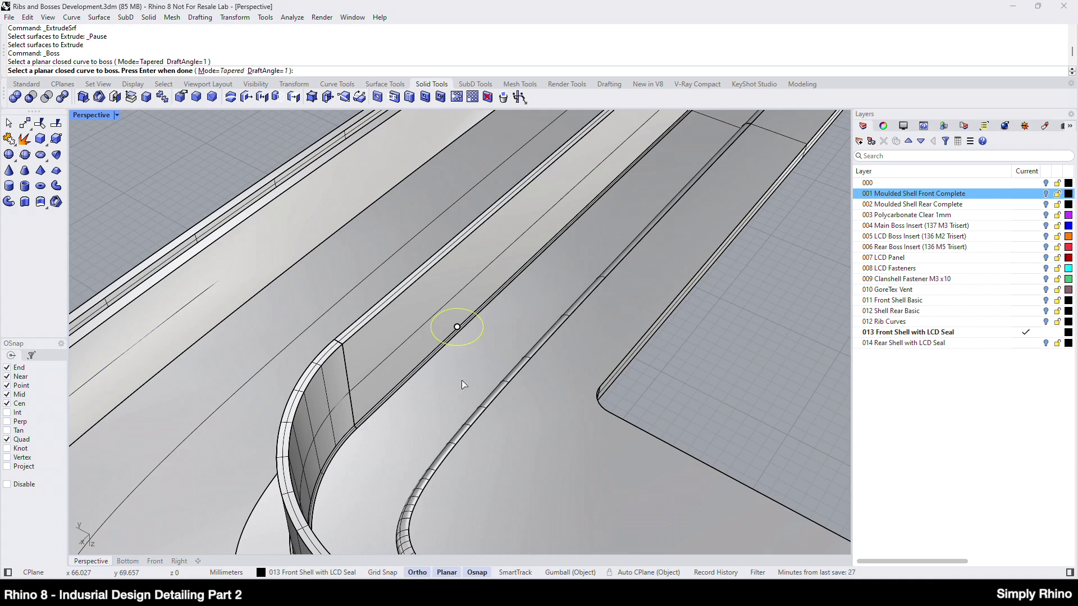
key(Return)
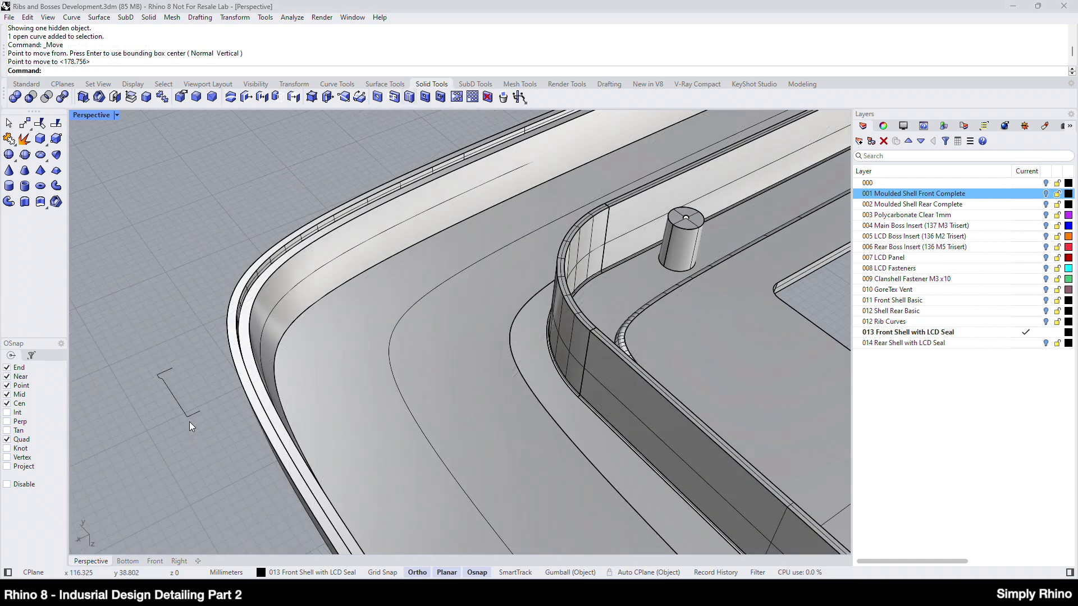
- Define the small open insert curve beside the front shell as the RevolvedHole profile, with its base point at the curve's far open end
click(190, 417)
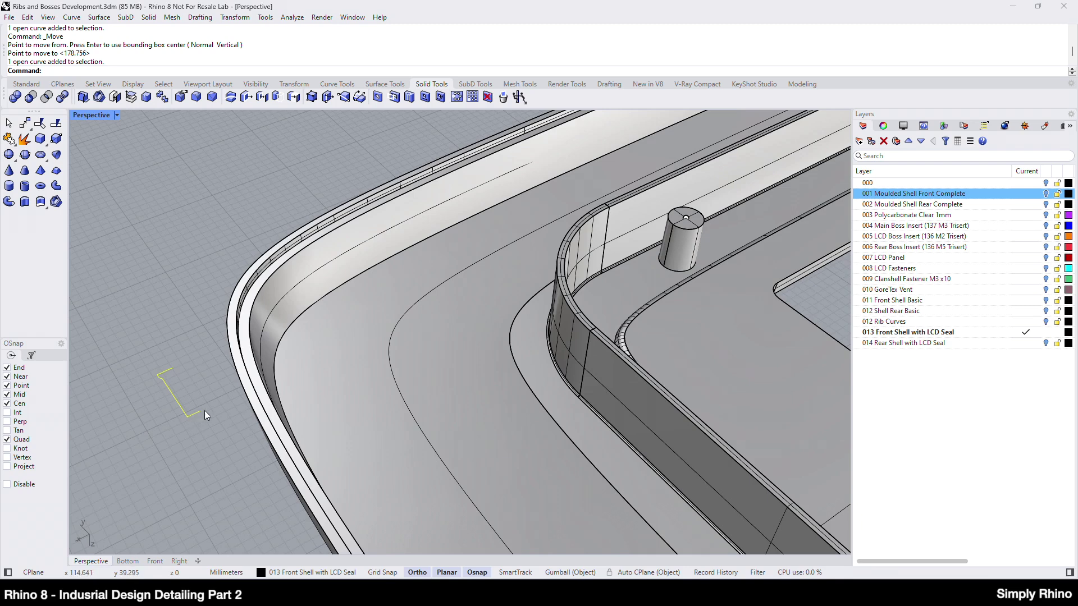
key(Escape)
click(411, 98)
click(195, 415)
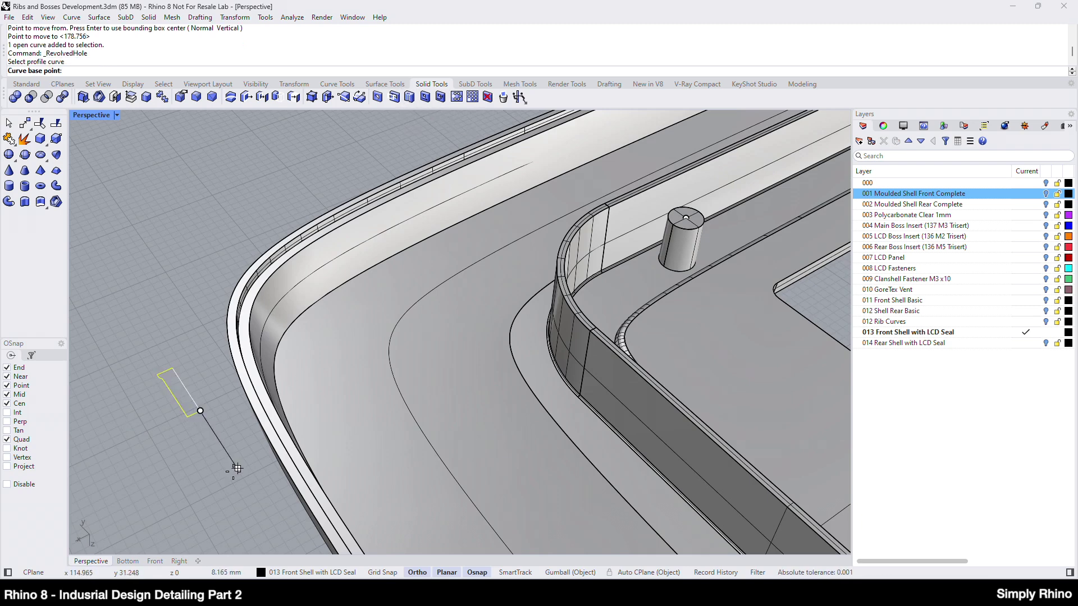
click(173, 368)
scroll(160, 410, down, 3)
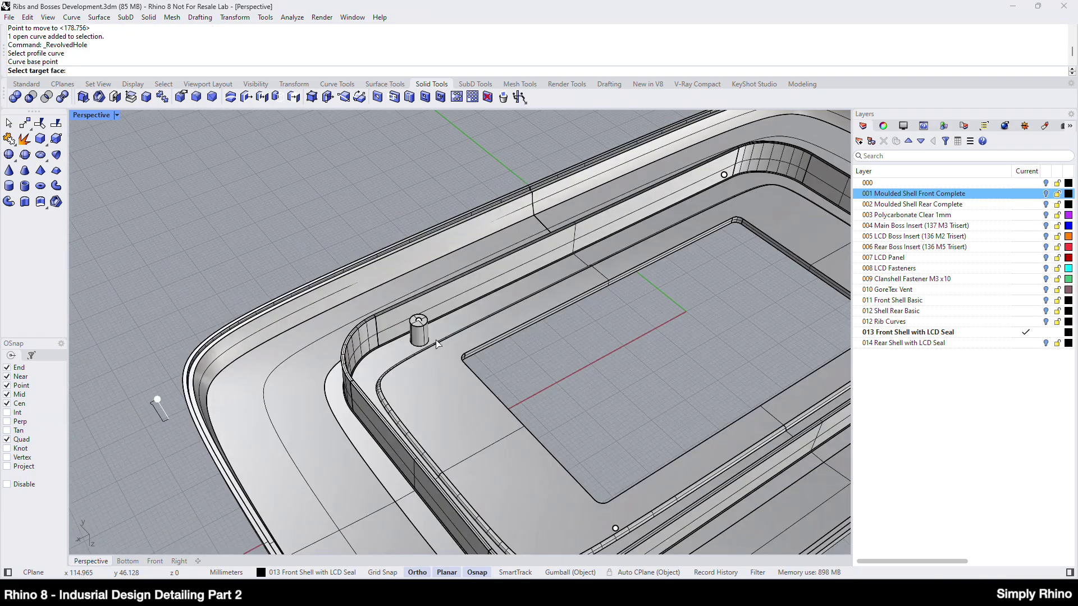
- Place the revolved hole on the LCD boss's top face, flipped to cut into the boss and centred on the boss location point
scroll(150, 401, up, 8)
scroll(278, 344, down, 5)
shift+right_drag(722, 108, 529, 301)
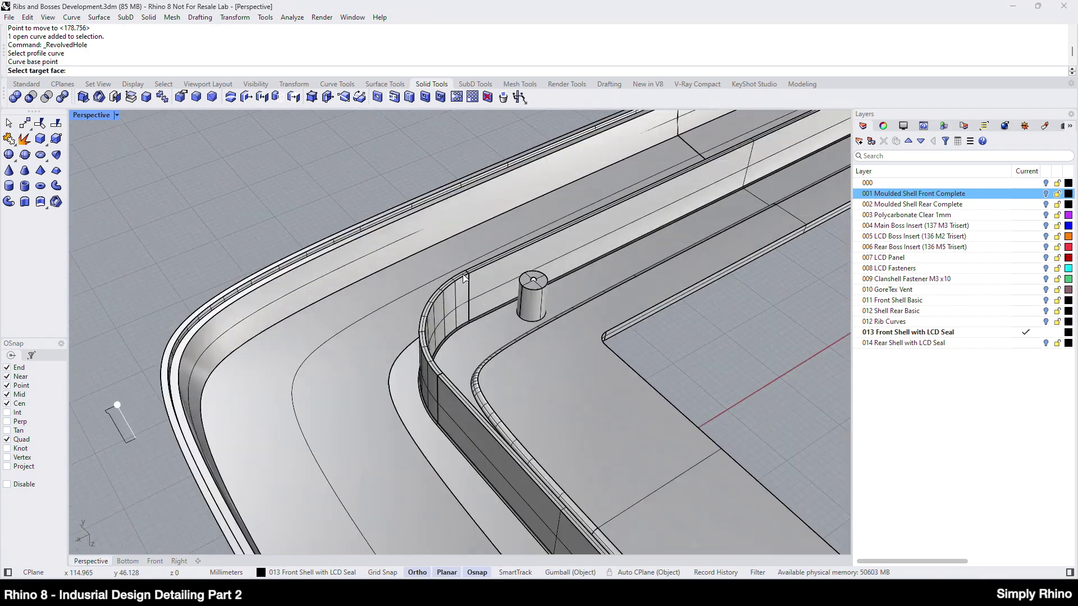
scroll(567, 291, up, 8)
click(391, 342)
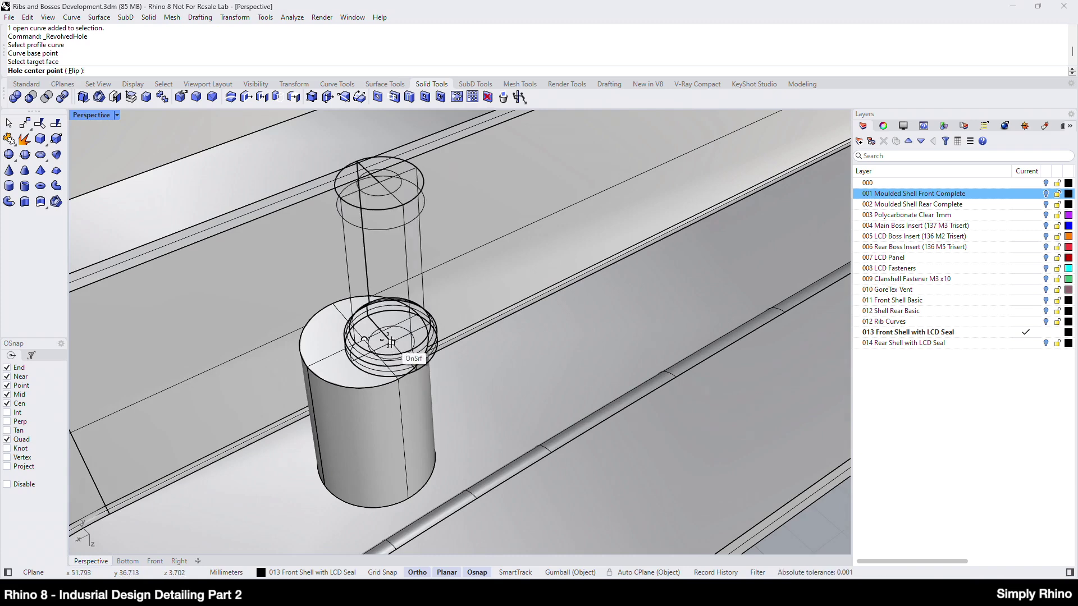
click(72, 72)
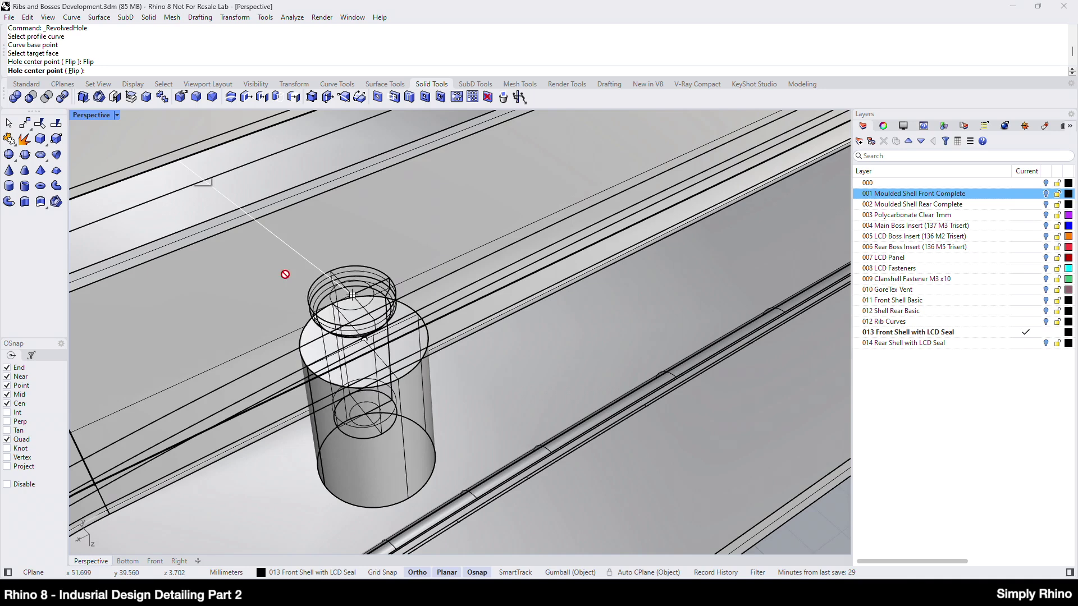
click(365, 340)
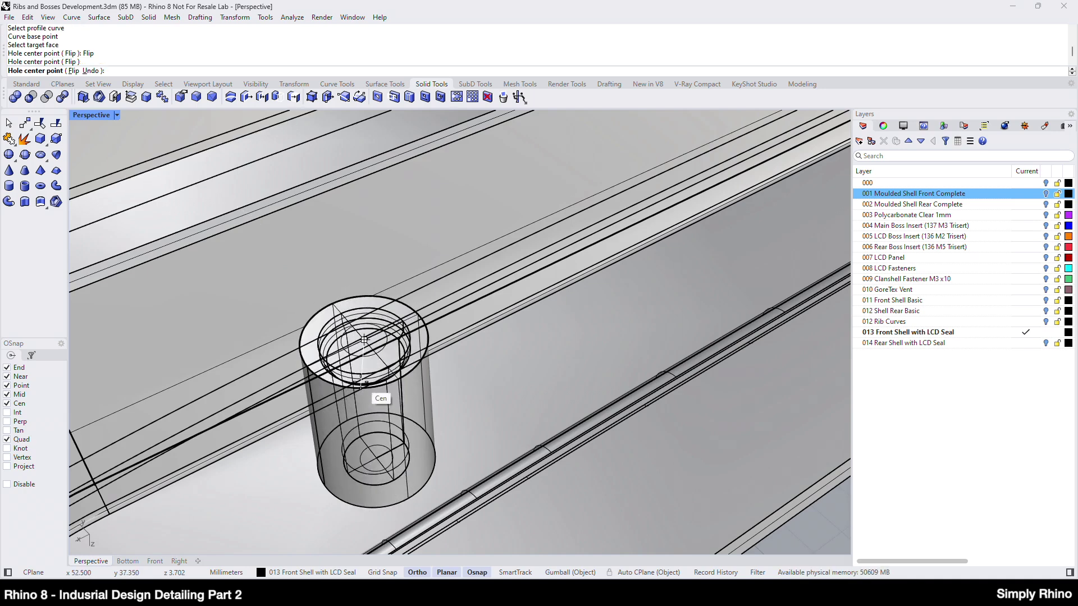
key(Return)
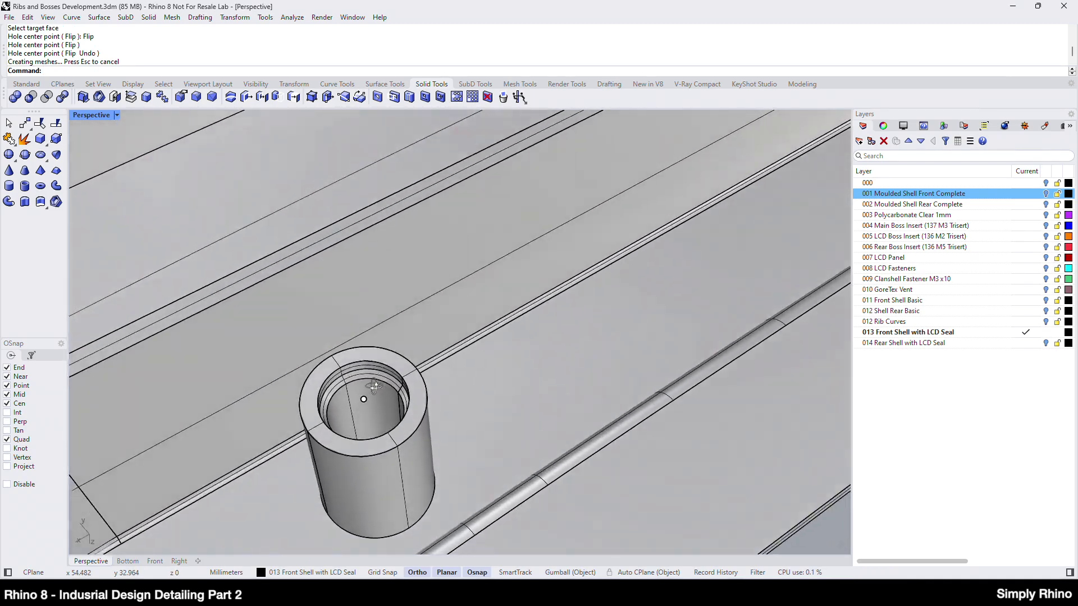
right_drag(375, 386, 382, 388)
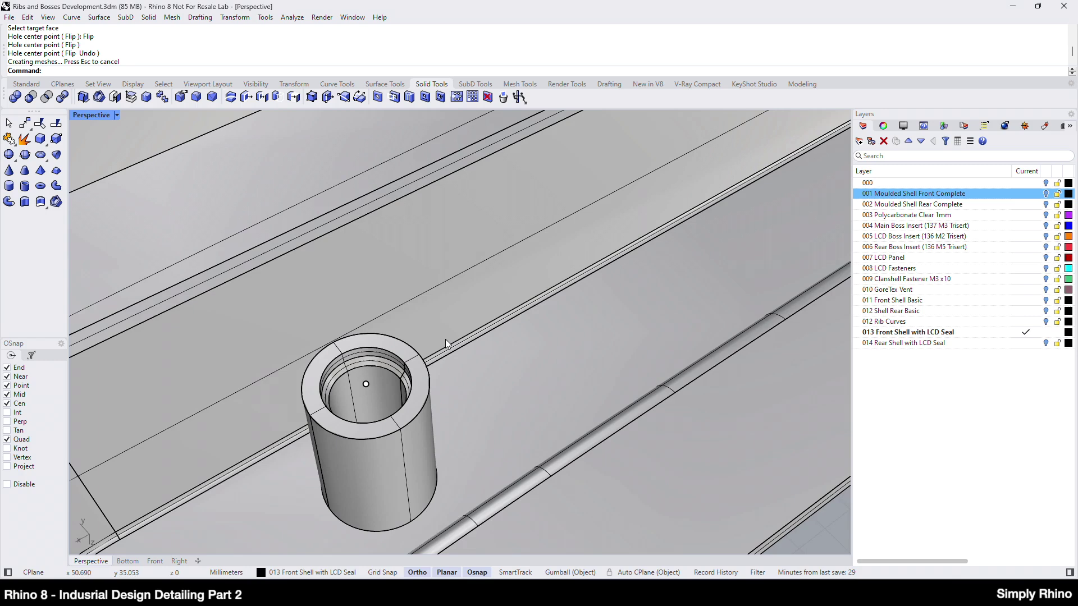
scroll(446, 339, down, 8)
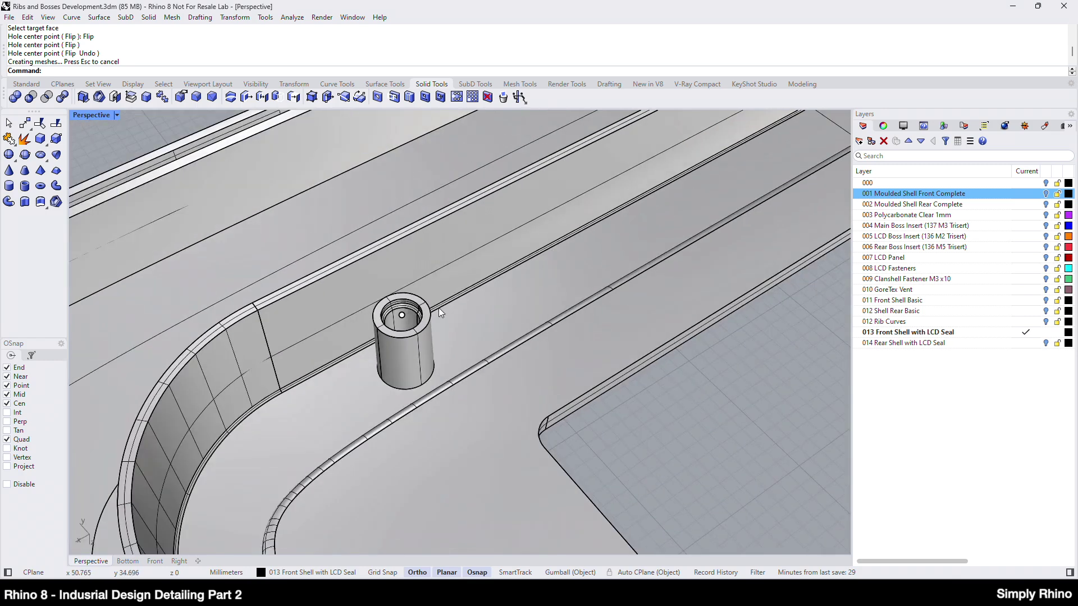
scroll(439, 308, up, 3)
scroll(421, 397, up, 4)
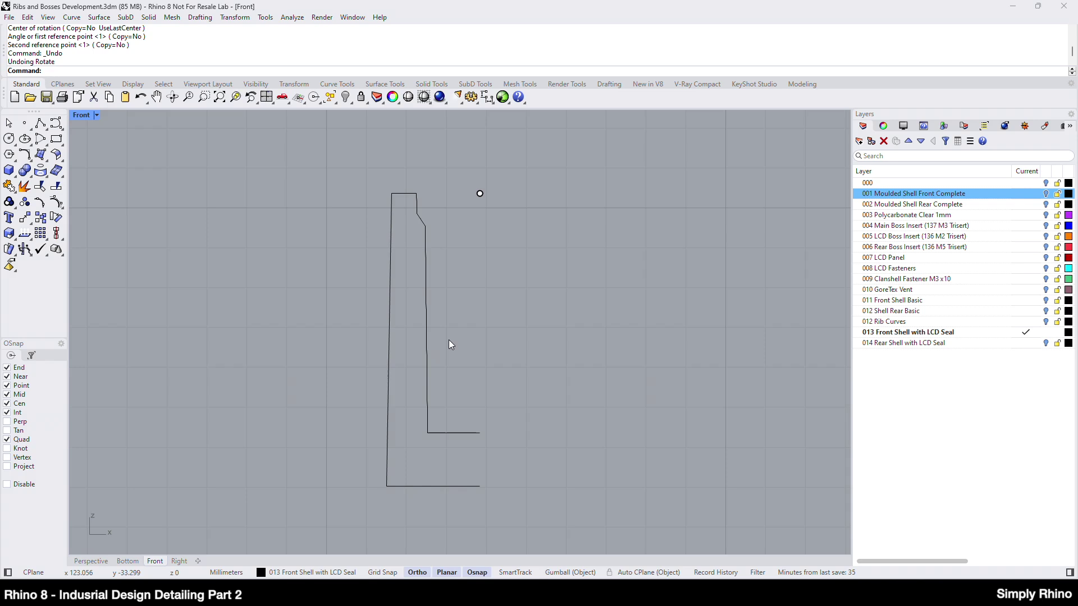
- Copy the boss section profile curve from its reference point to another LCD boss location point on the front shell
click(428, 355)
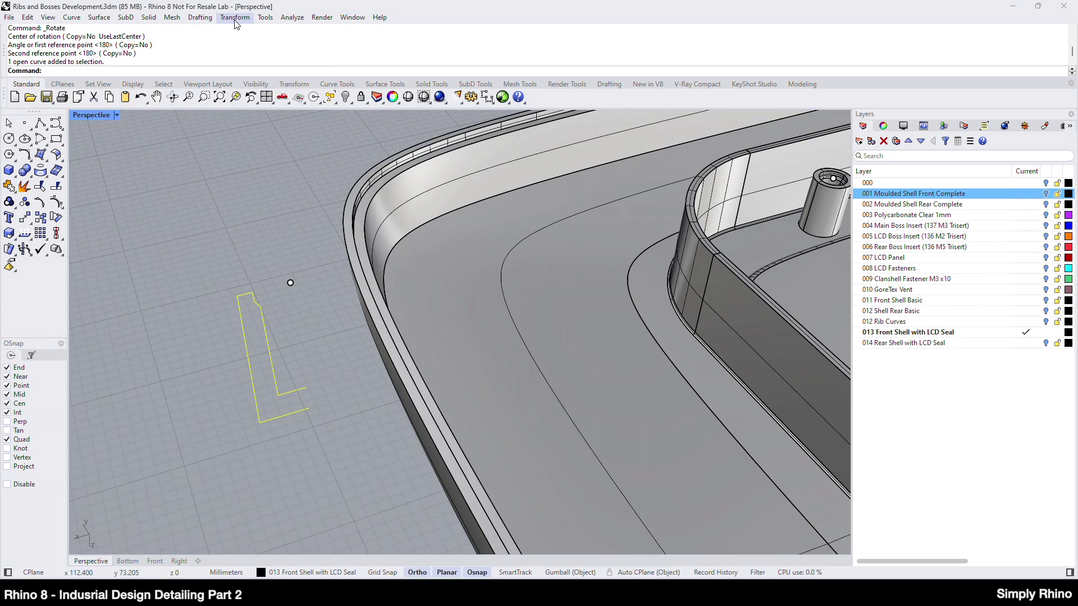
click(235, 17)
click(246, 44)
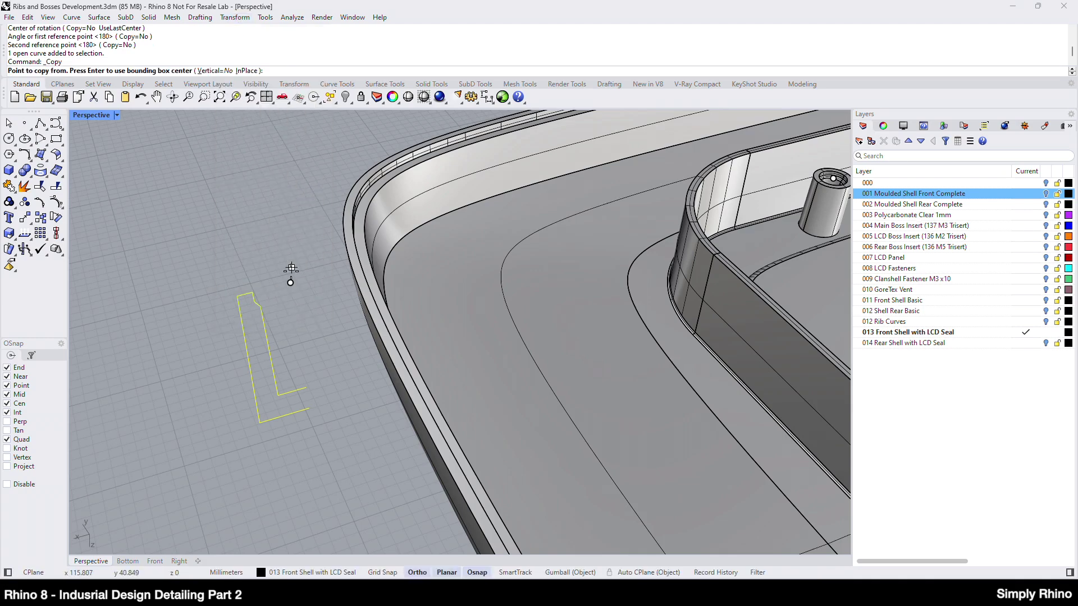
scroll(290, 281, down, 10)
scroll(506, 344, up, 10)
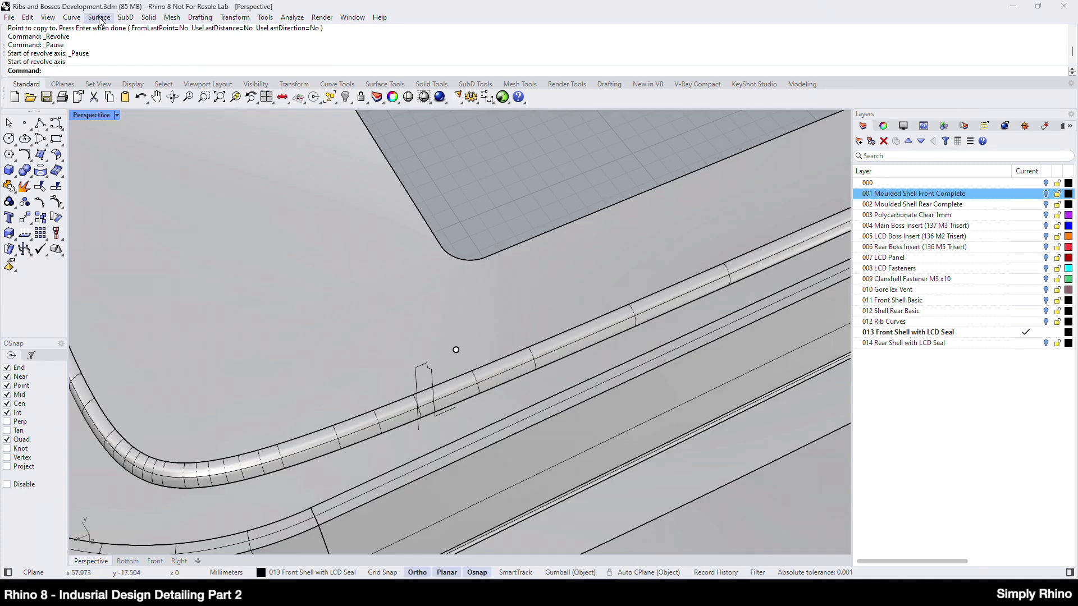
- Revolve the copied boss profile a full circle about the CPlane z-axis through the LCD boss location point
click(100, 18)
click(118, 81)
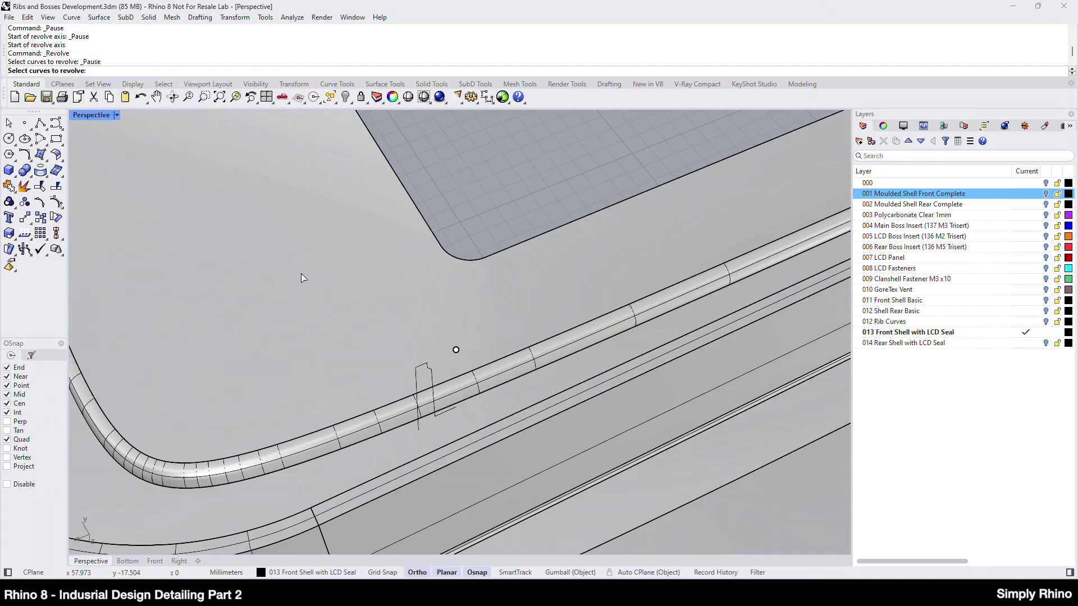
click(416, 380)
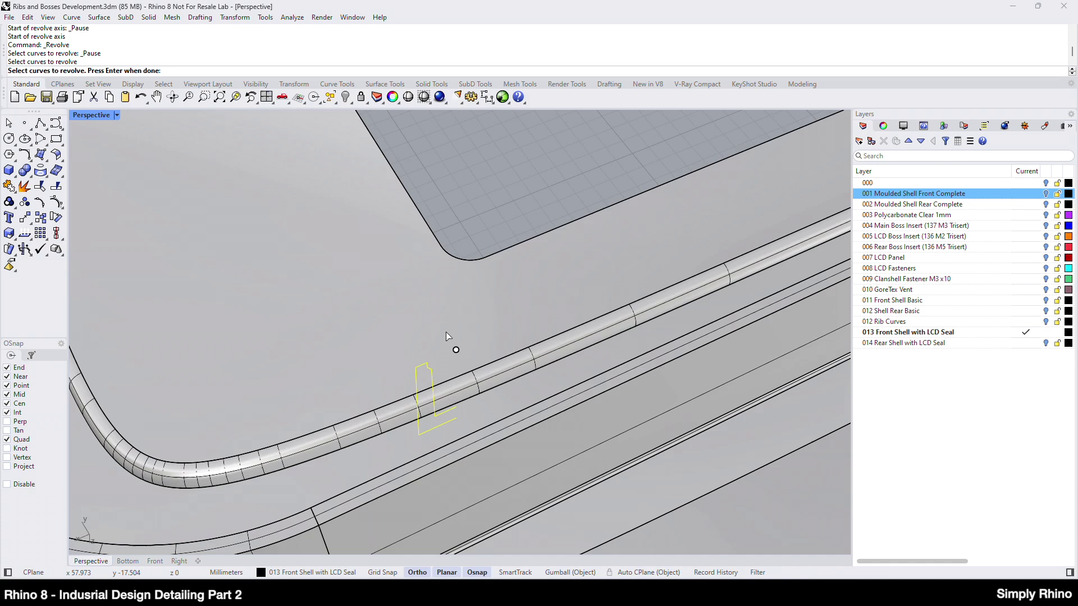
key(Return)
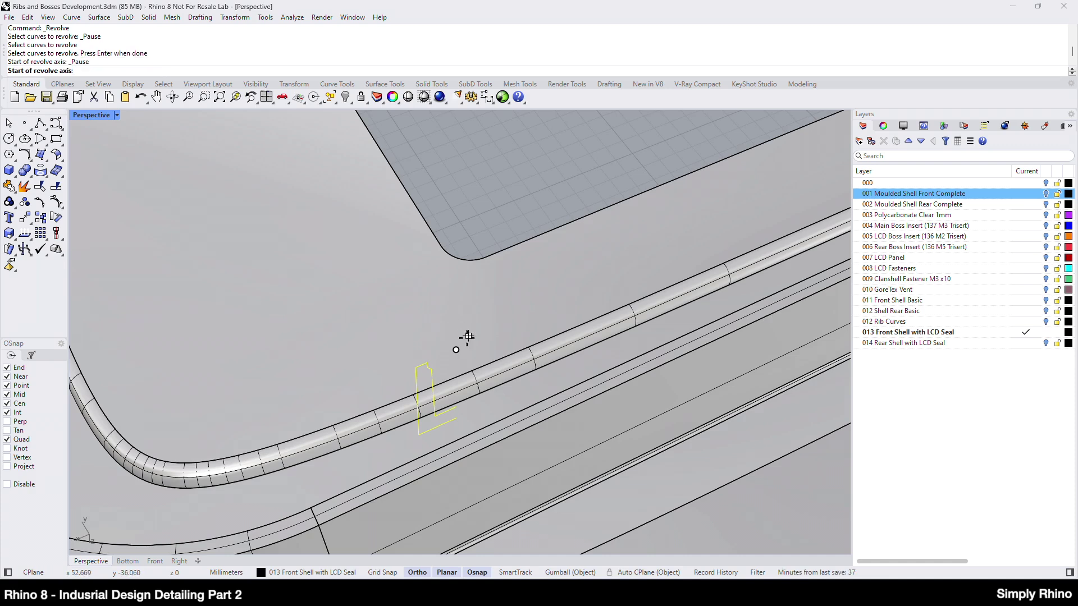
click(456, 348)
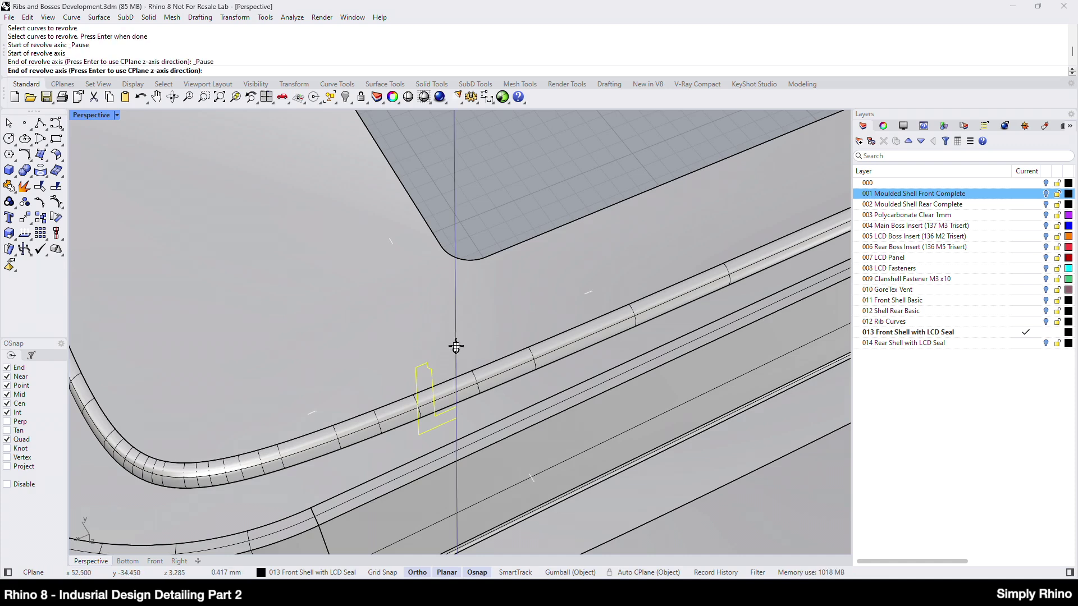
key(Return)
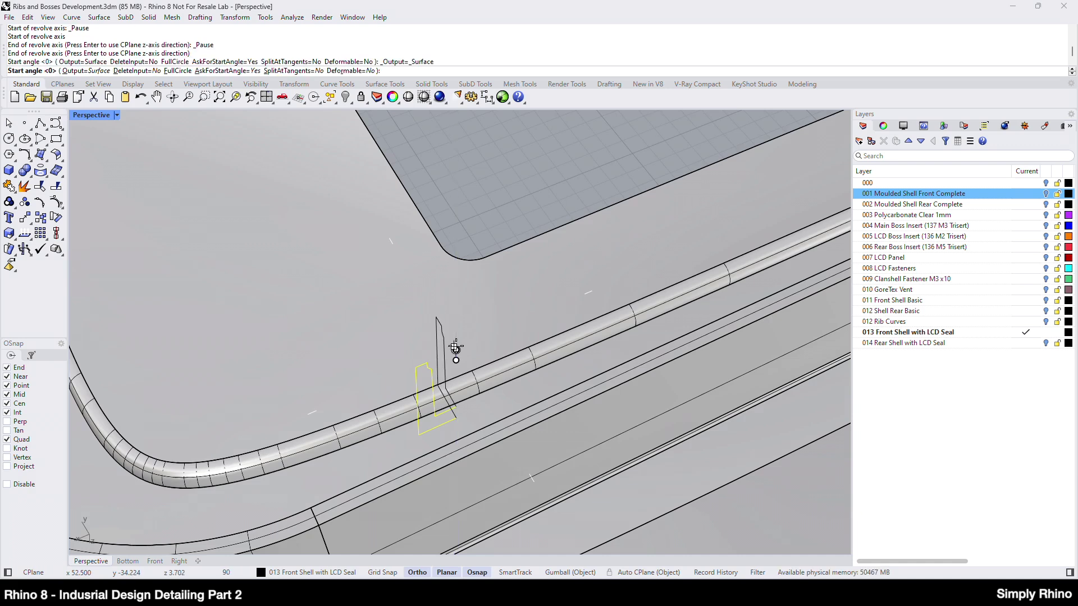
text(f)
key(Return)
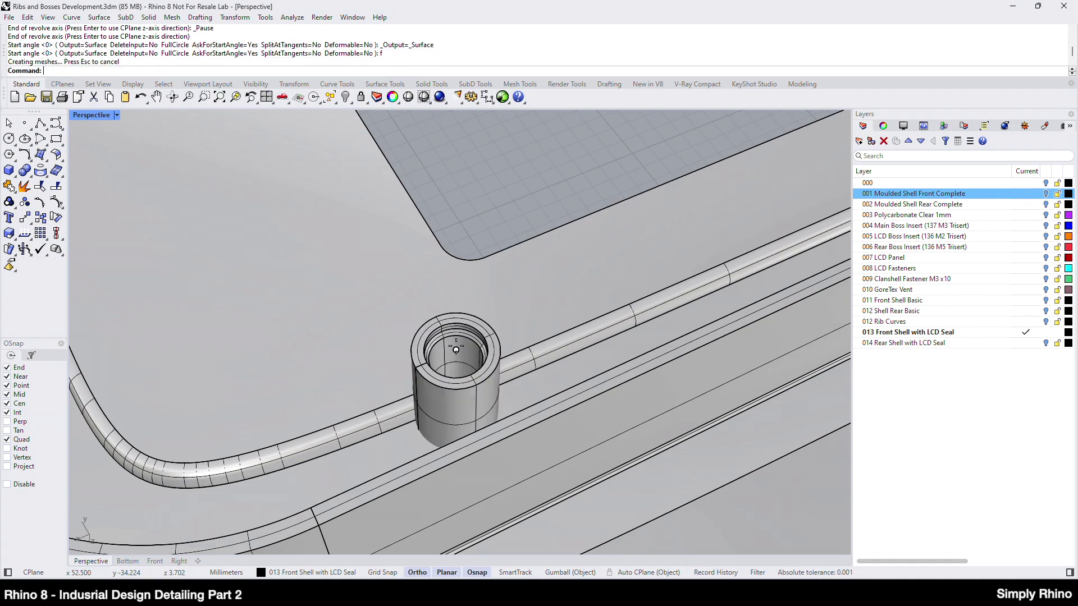
scroll(456, 350, down, 5)
right_drag(456, 350, 437, 365)
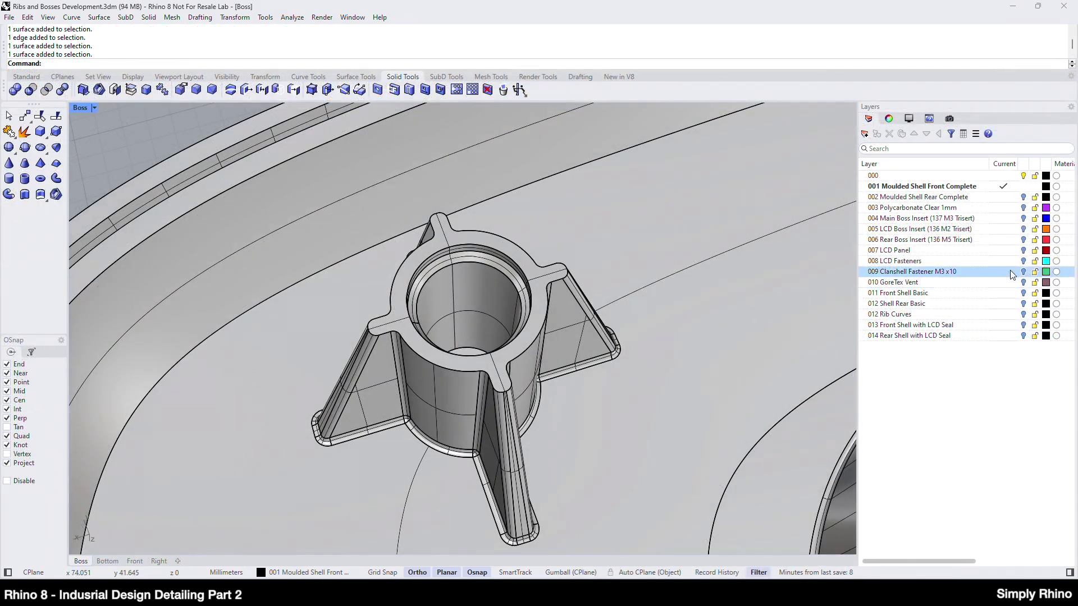
- Examine the finished main boss with the 004 Main Boss Insert (137 M3 Trisert) layer shown and hidden, and two sloping rib faces selected and deselected
click(1029, 219)
click(1023, 218)
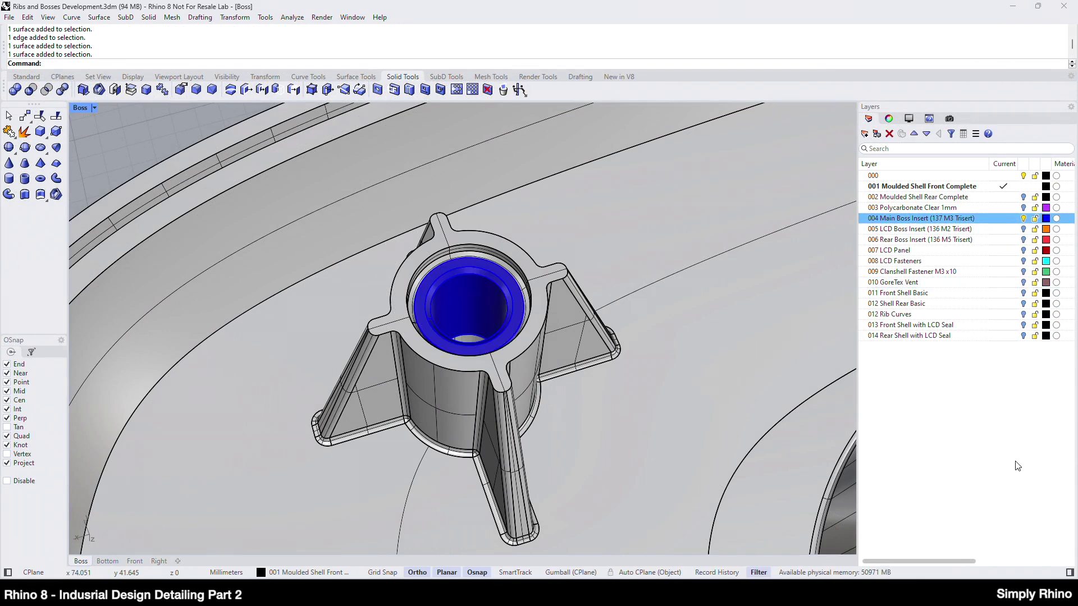
click(1023, 219)
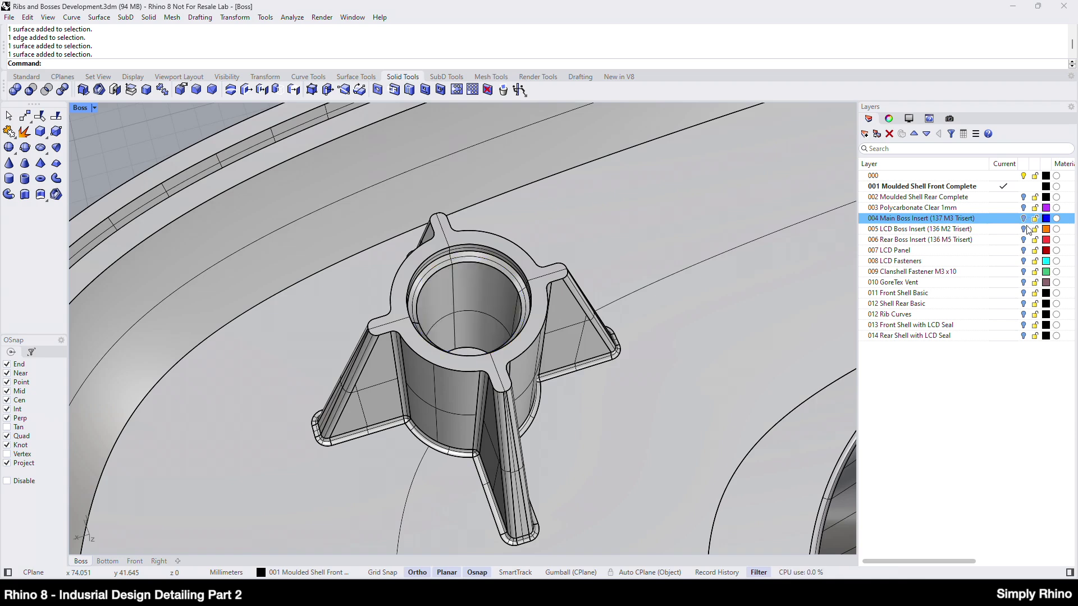
click(1024, 394)
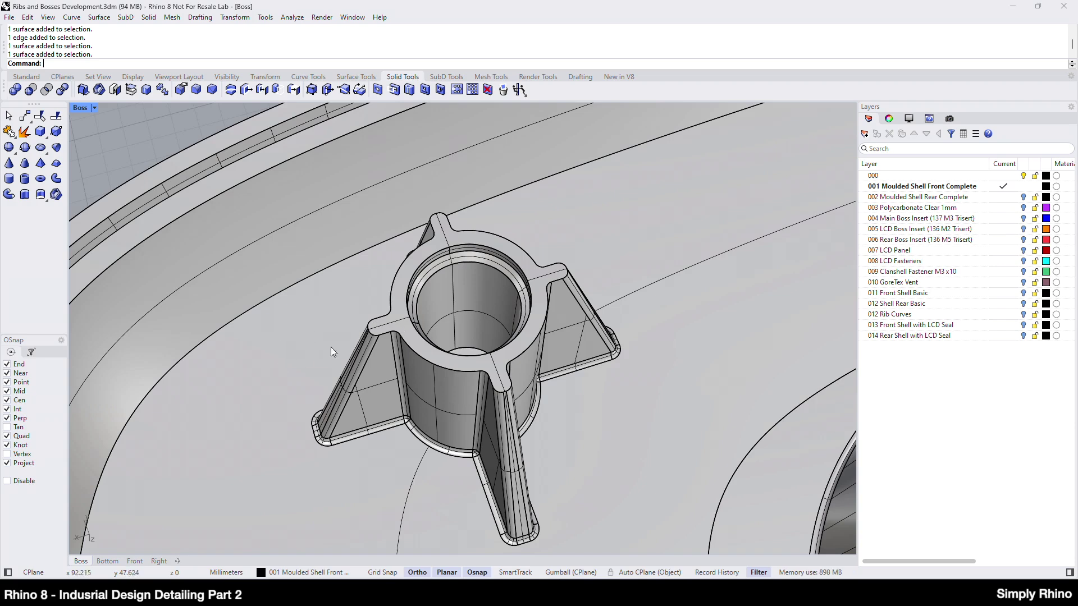
ctrl+shift+click(348, 371)
ctrl+shift+click(499, 387)
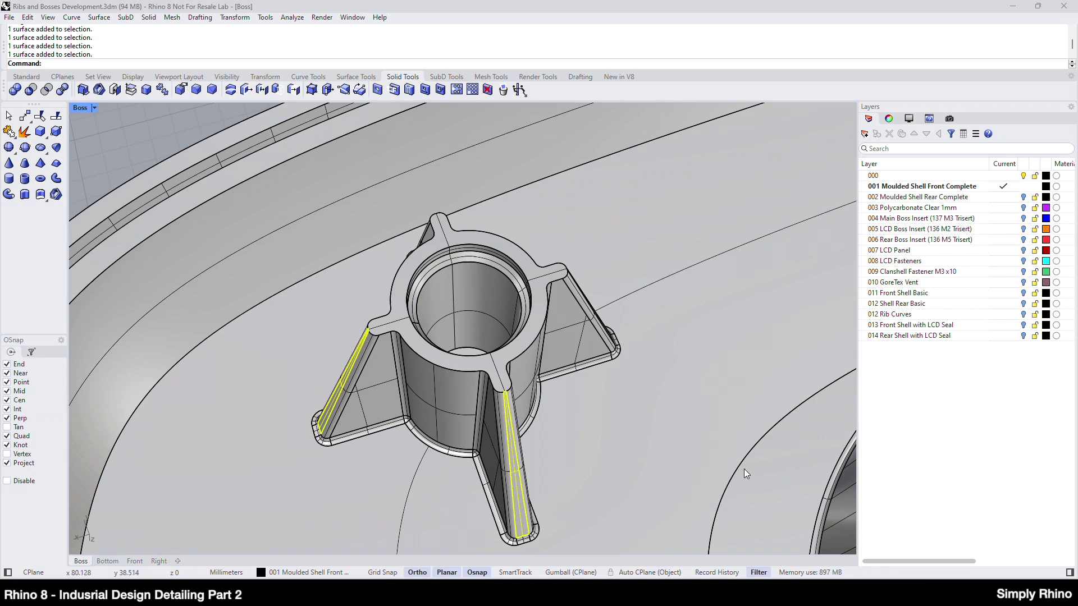
click(162, 118)
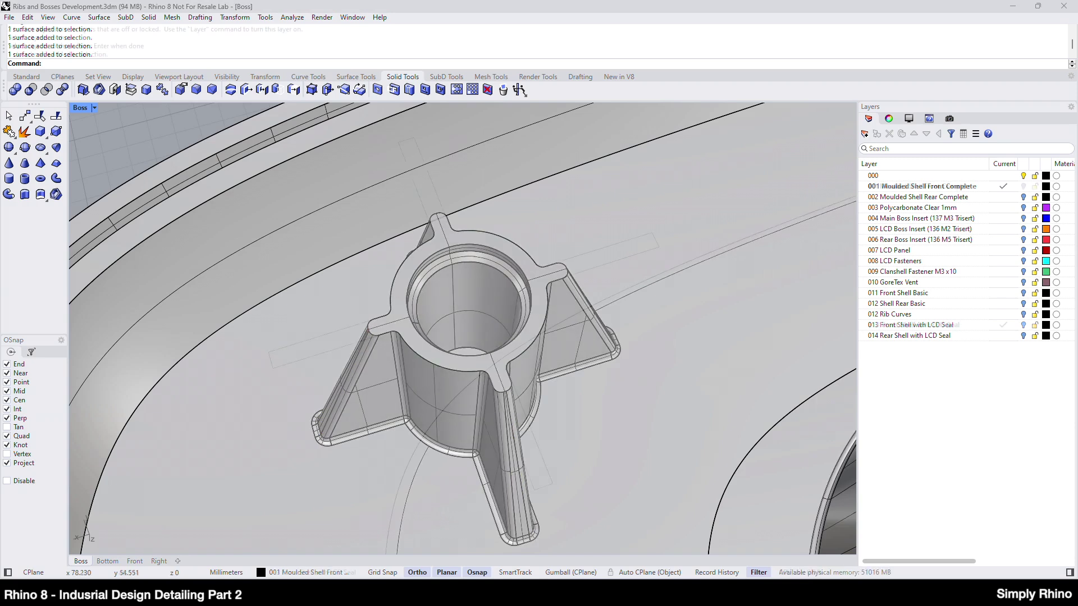
- Extrude the filleted cross-shaped boss curve into a tapered solid with draft angle -1, up to the front shell's inner surface as boundary
click(436, 367)
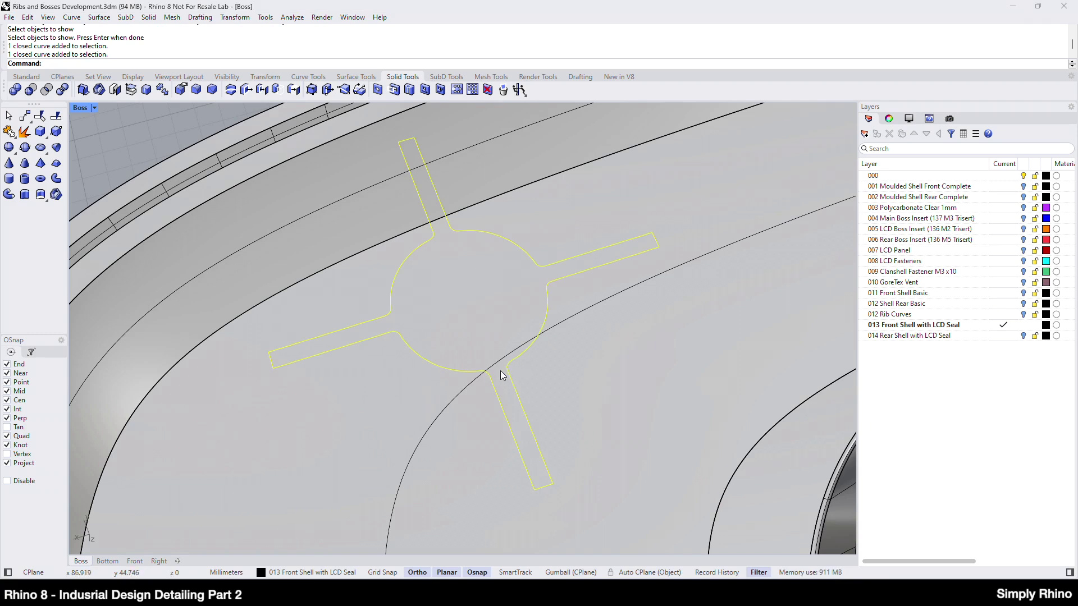
double_click(80, 108)
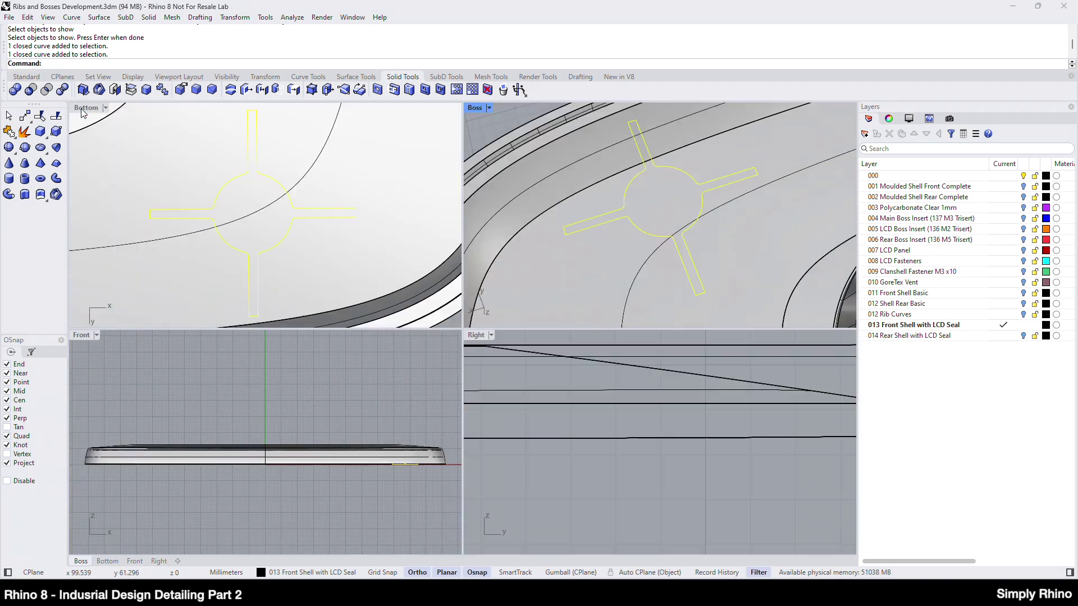
click(149, 21)
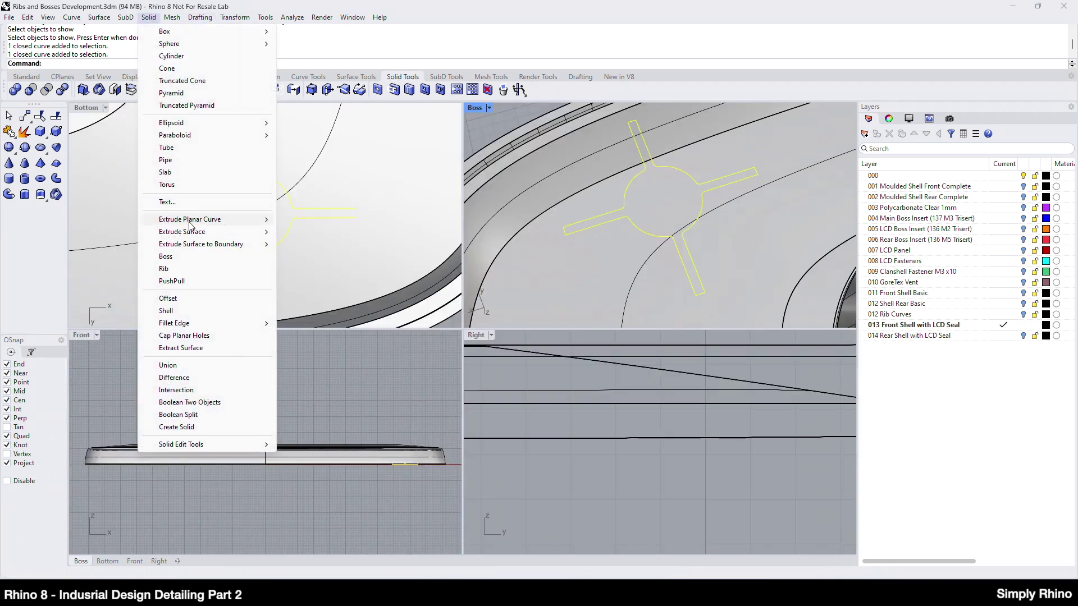
mouse_move(189, 220)
click(308, 257)
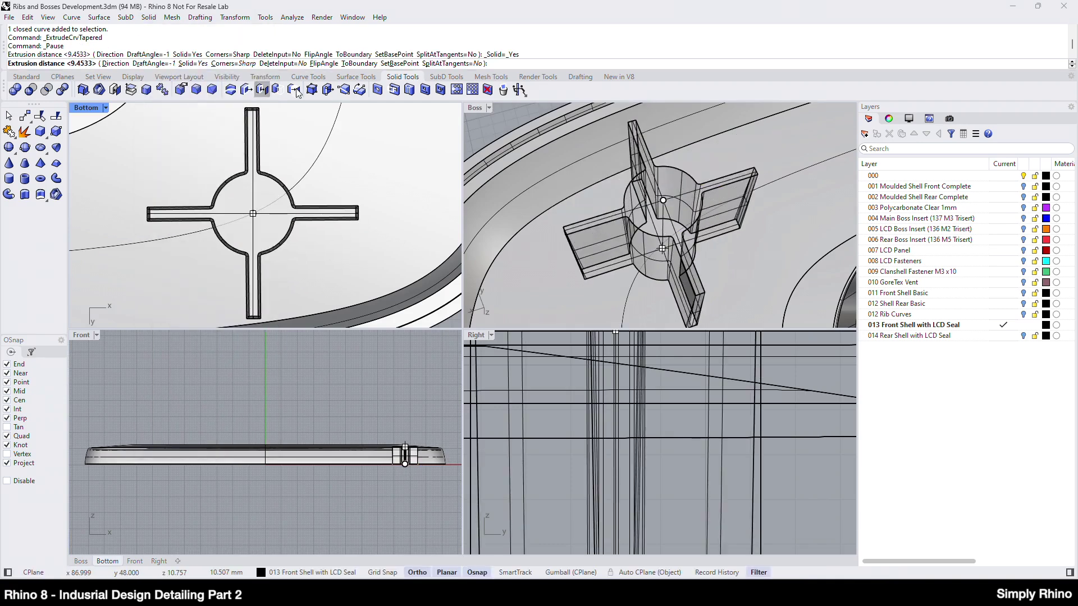
click(354, 63)
click(377, 153)
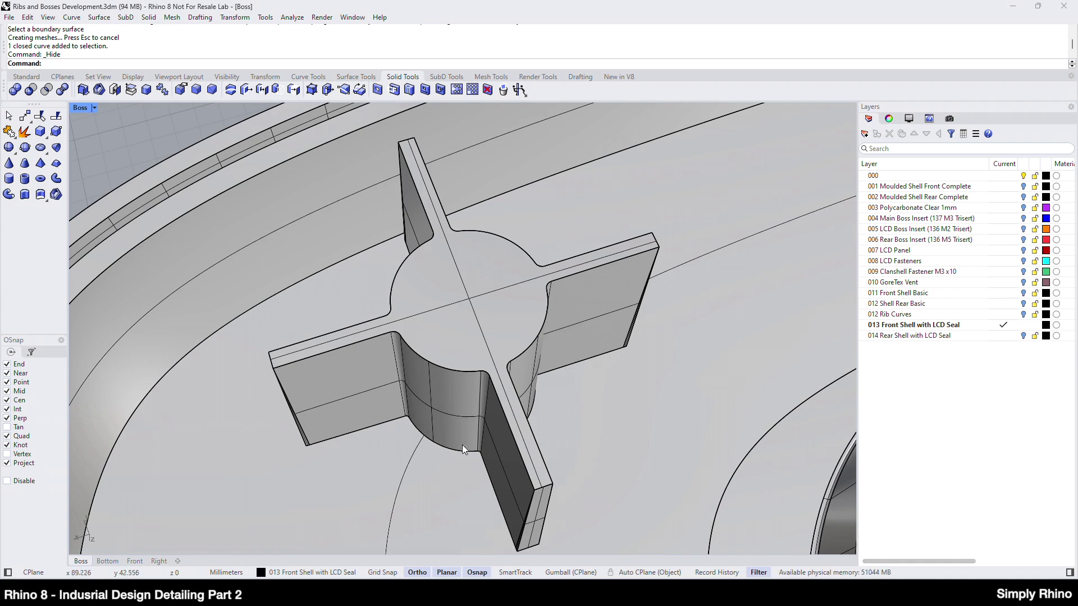
- Try to extrude the unfilleted cross-shaped boss curve into a tapered solid with draft angle -1, up to the front shell's inner surface
key(ctrl+shift+h)
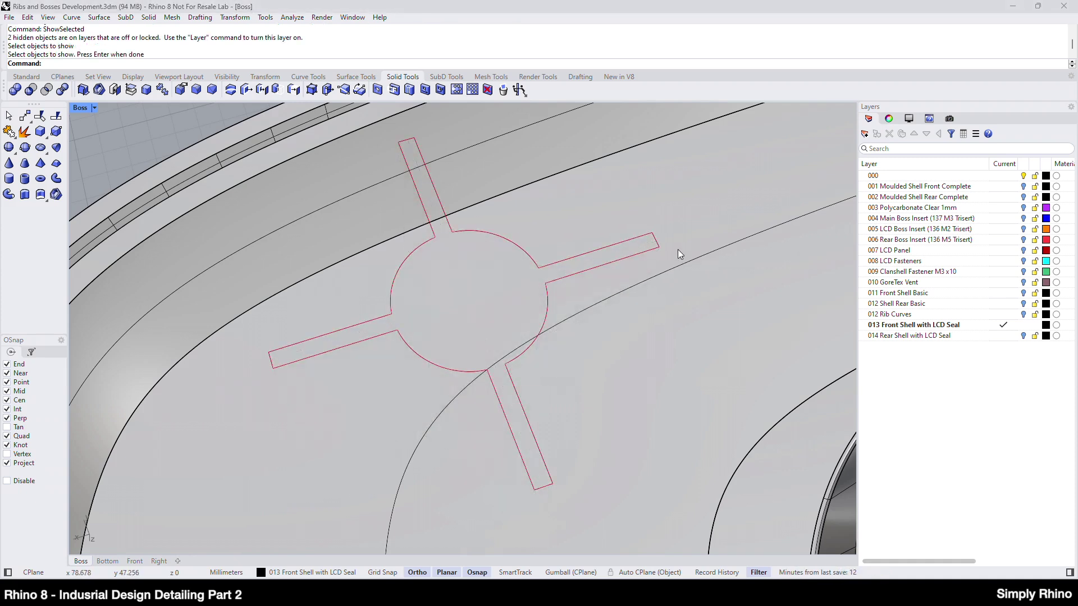
click(563, 277)
double_click(76, 109)
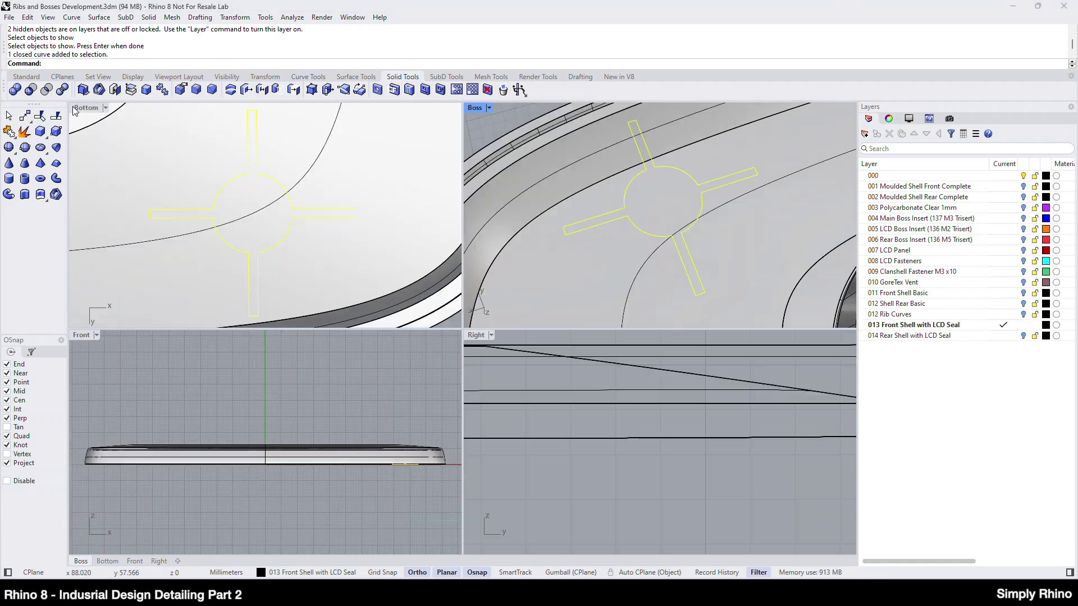
click(149, 17)
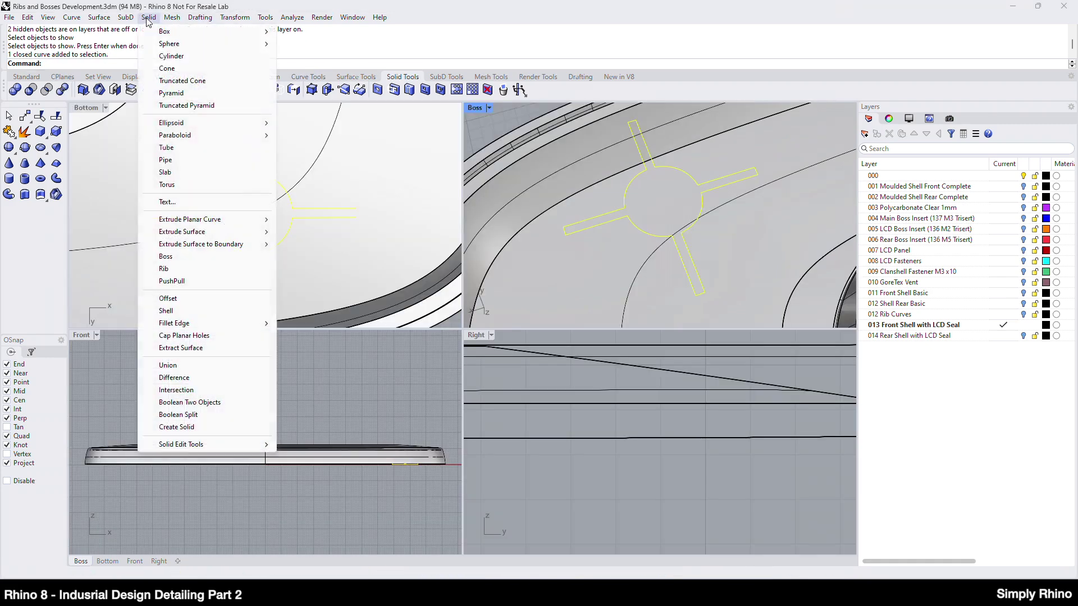
mouse_move(206, 225)
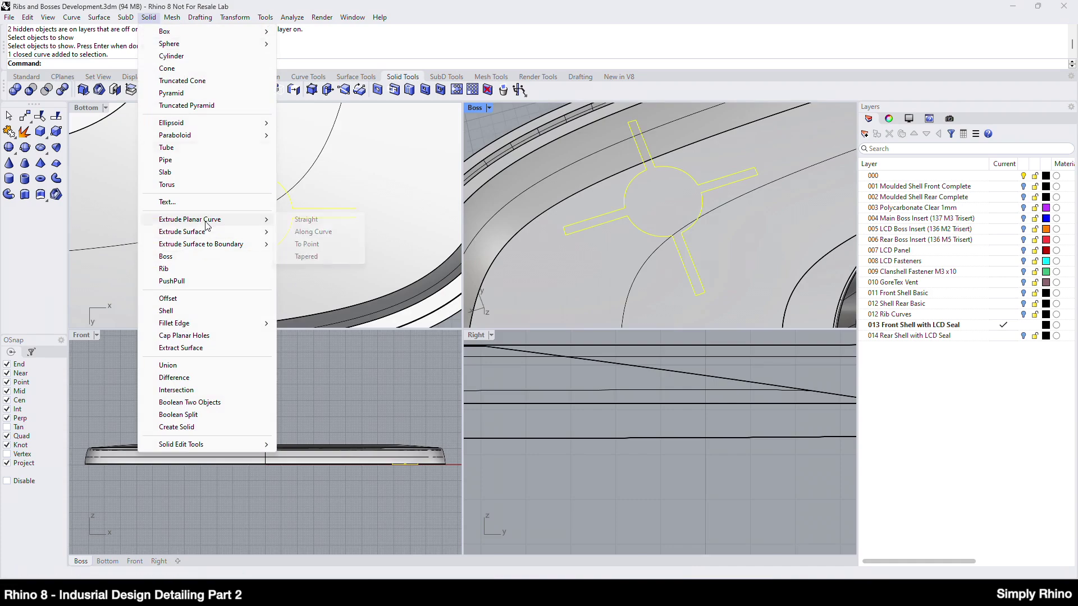
click(306, 256)
click(360, 63)
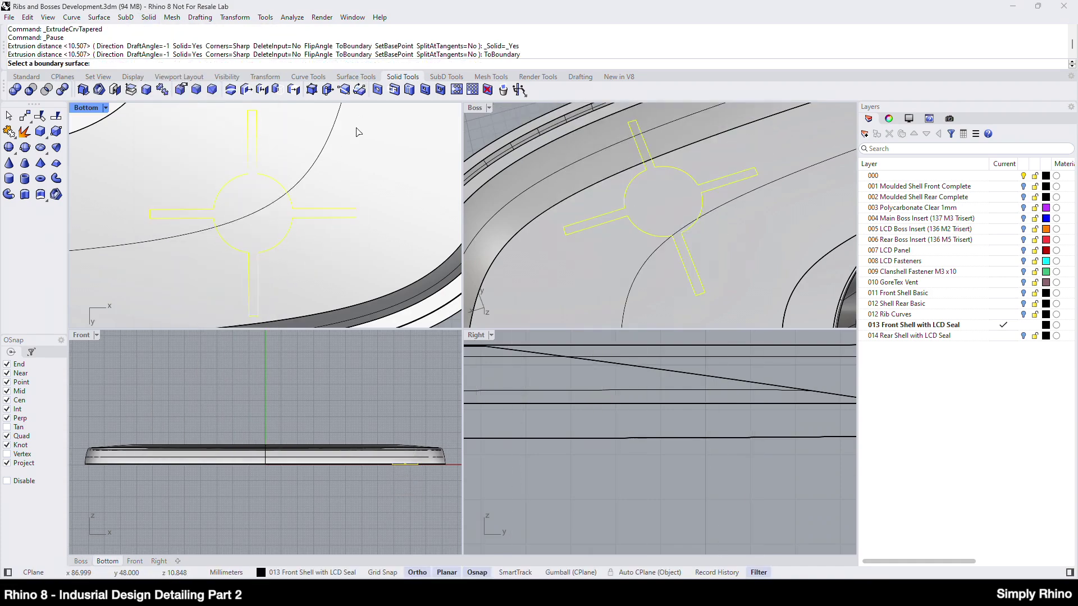
click(358, 131)
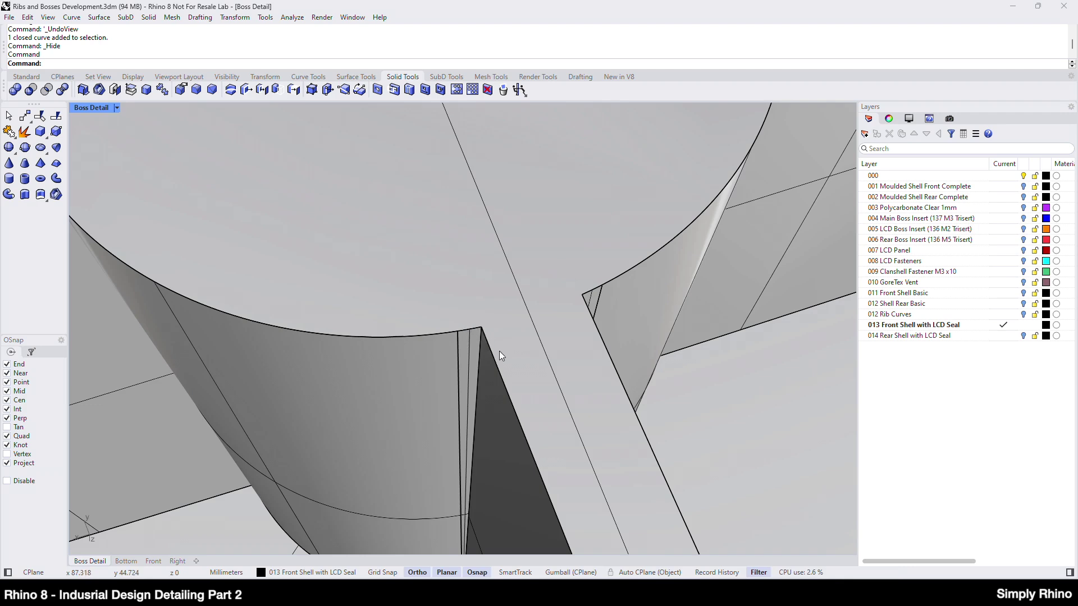
key(ctrl+z)
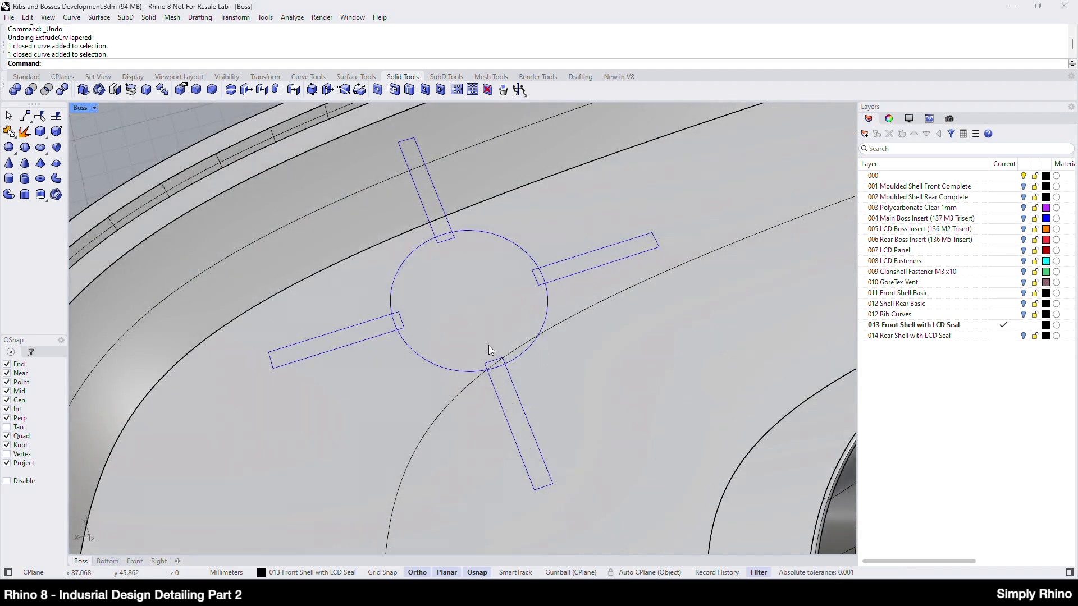
- Extrude the separate boss circle and four rib rectangles into tapered solids with draft angle -1, up to the front shell's inner surface
click(577, 272)
shift+click(500, 234)
shift+click(445, 240)
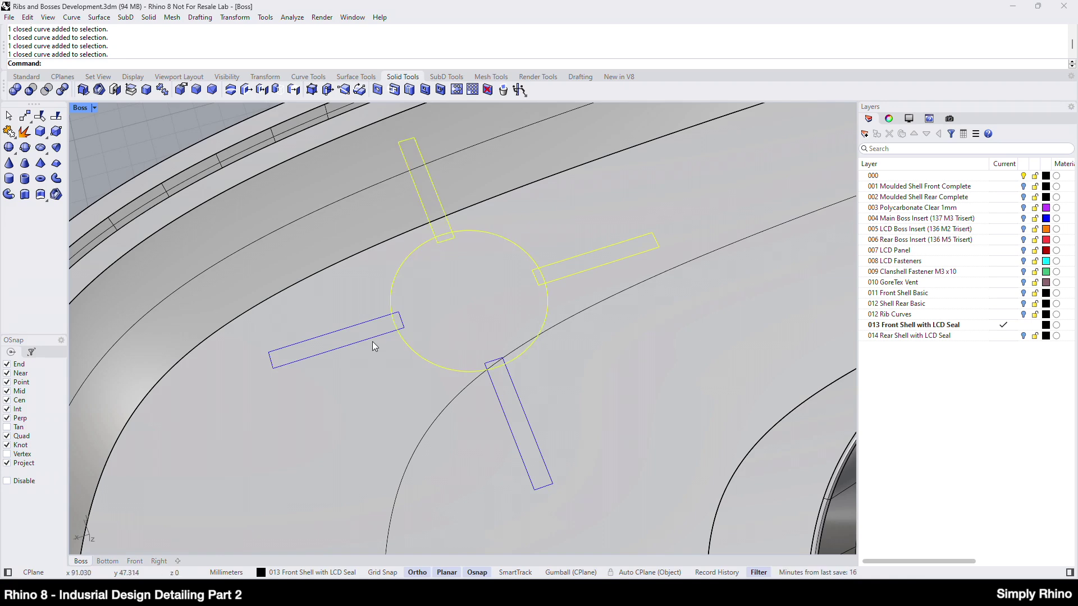
shift+click(372, 341)
shift+click(497, 385)
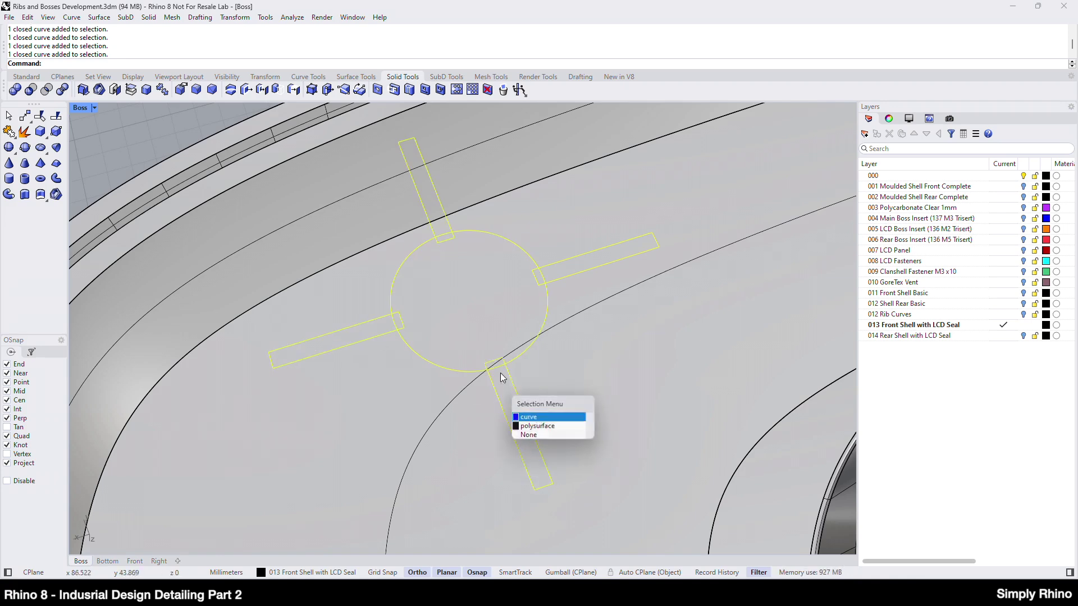
click(529, 417)
double_click(81, 107)
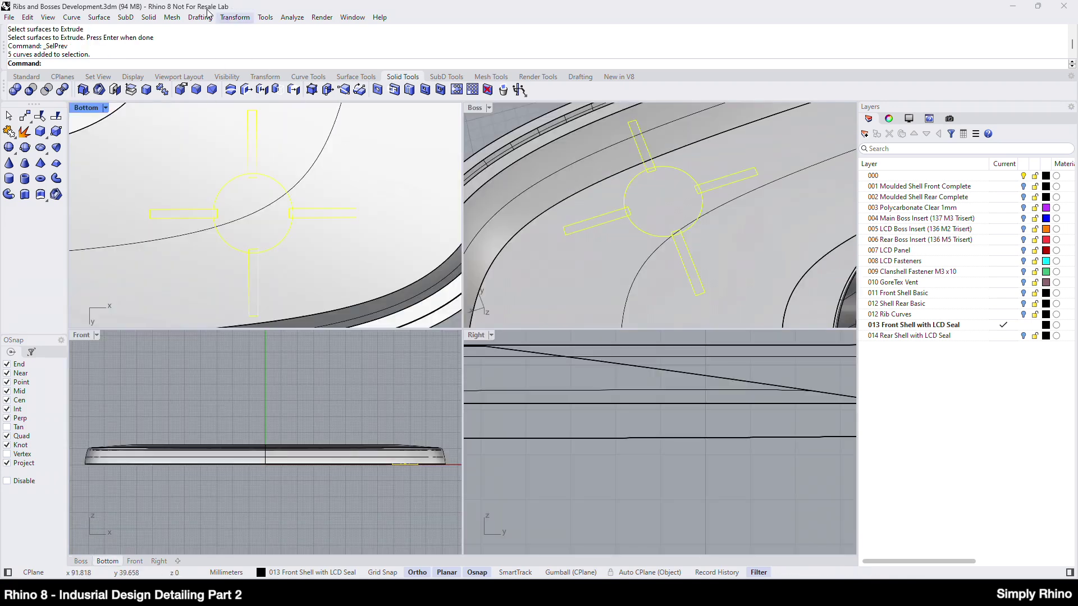
click(148, 16)
mouse_move(236, 220)
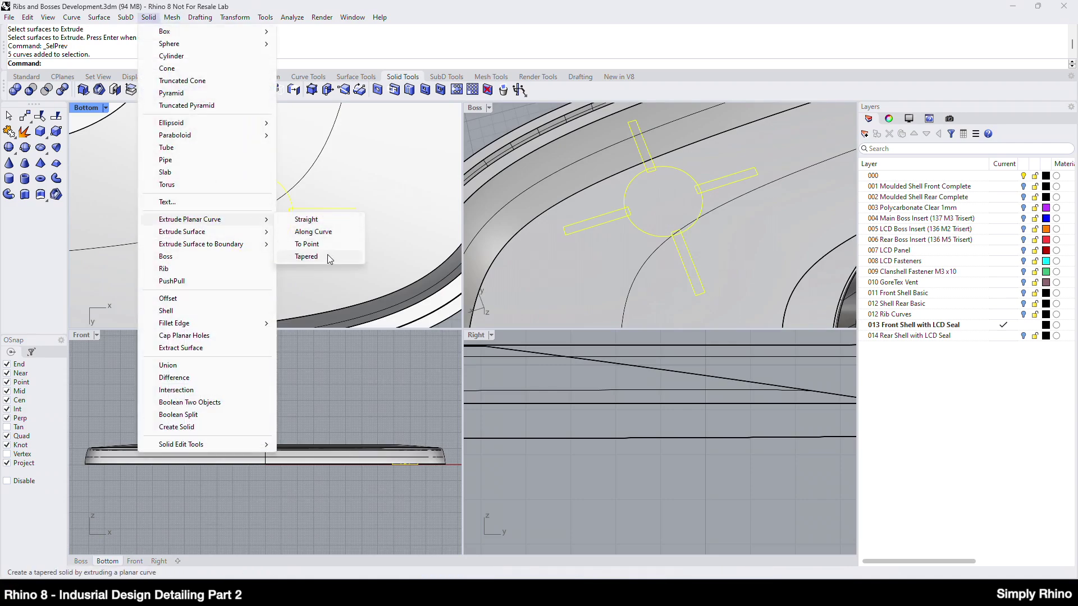
click(307, 256)
click(353, 63)
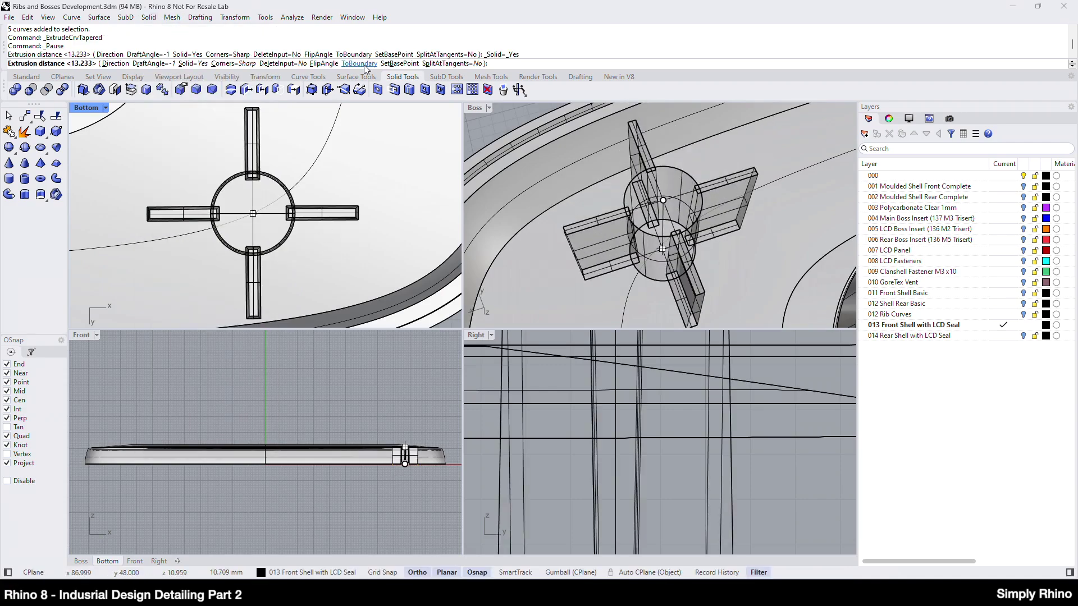
click(373, 136)
- Select all the boss curves and hide them, leaving the extruded solids in the enlarged Boss view
text(SelCrv)
key(Return)
key(ctrl+h)
double_click(474, 108)
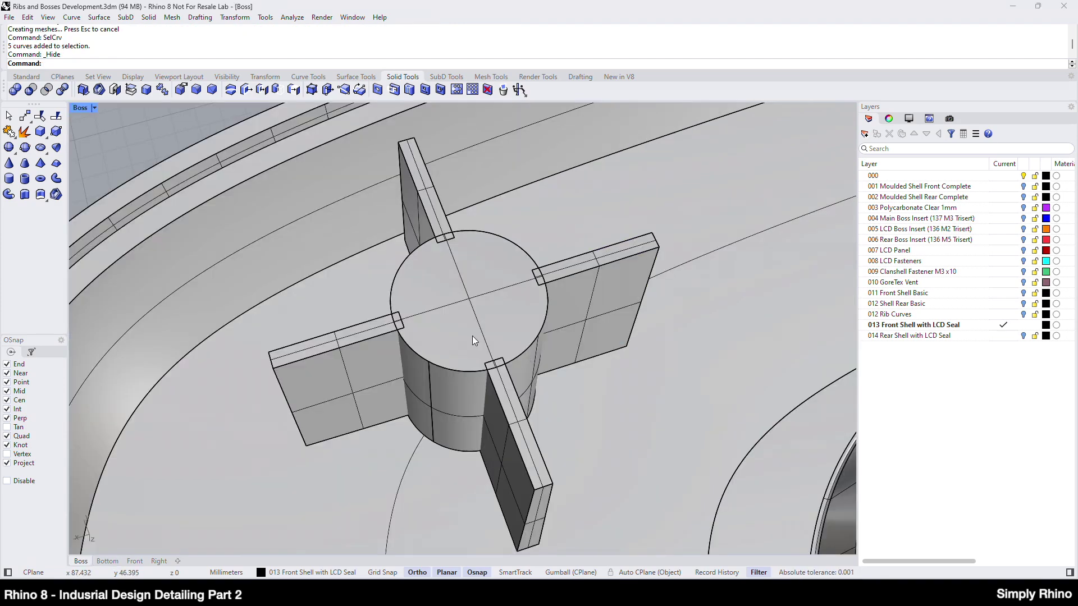
- Boolean union the tapered boss cylinder with its four tapered rib solids
click(472, 335)
shift+click(377, 373)
shift+click(508, 416)
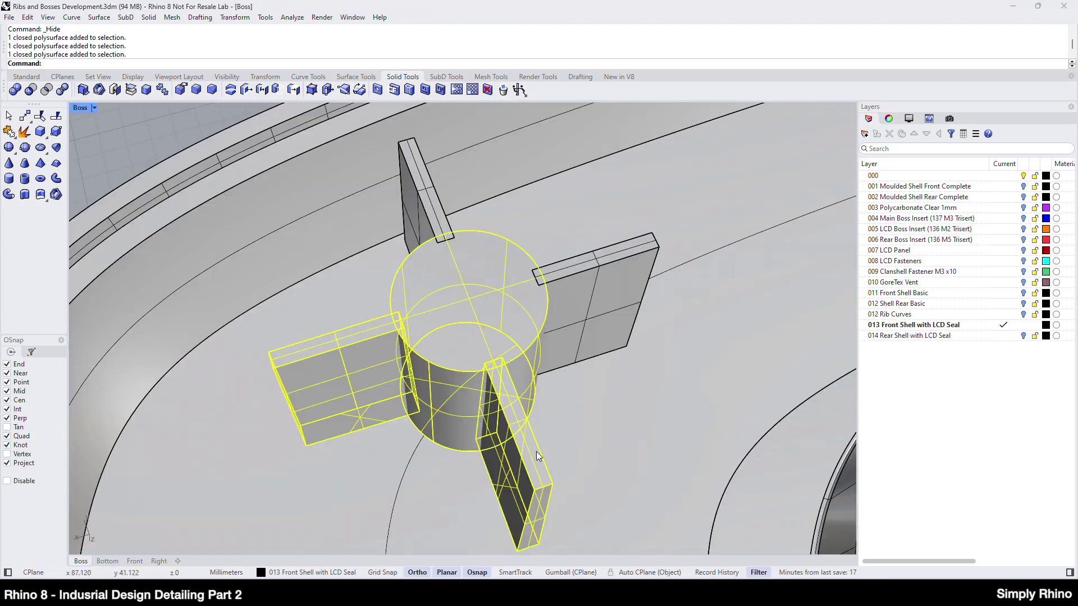
shift+click(587, 303)
shift+click(418, 210)
click(149, 17)
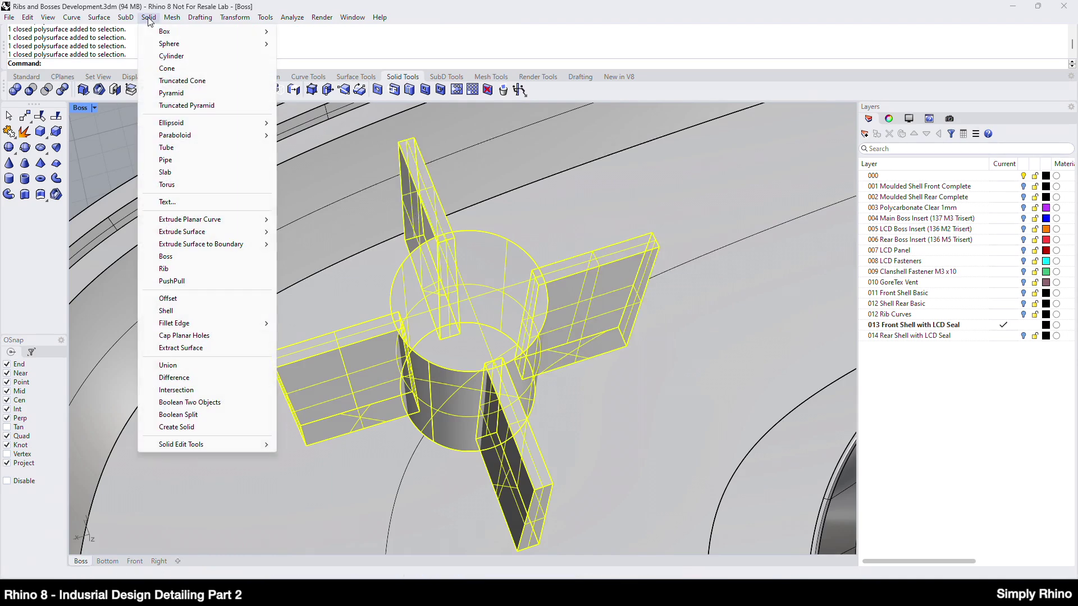
click(188, 366)
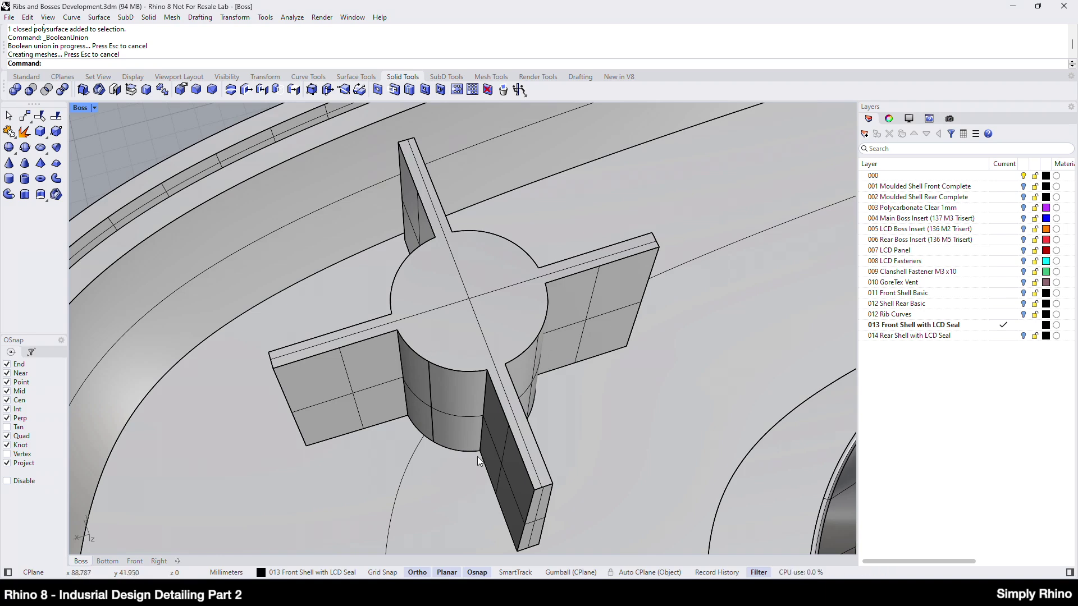
- Show the hidden sloping-sided polysurface and combine it with the ribbed boss using Boolean Two Objects, accepting the Intersection result
key(ctrl+shift+h)
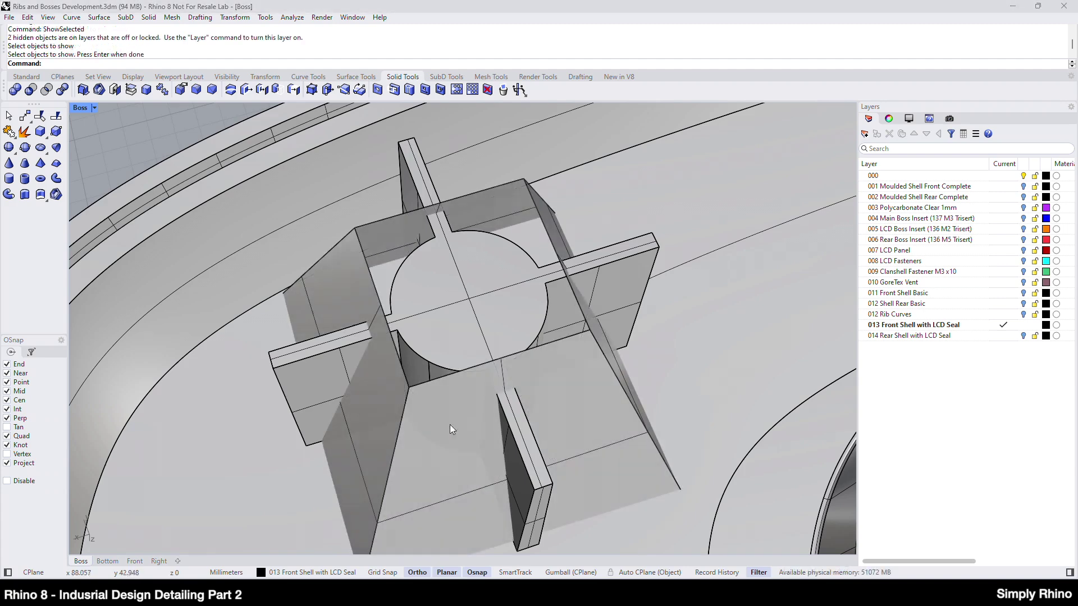
click(440, 424)
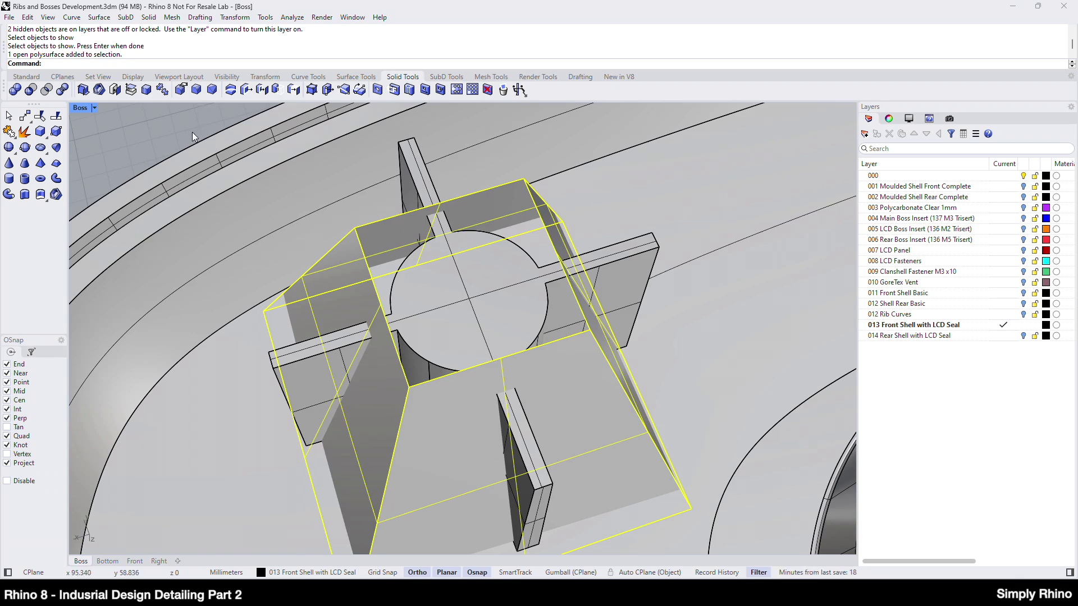
key(Return)
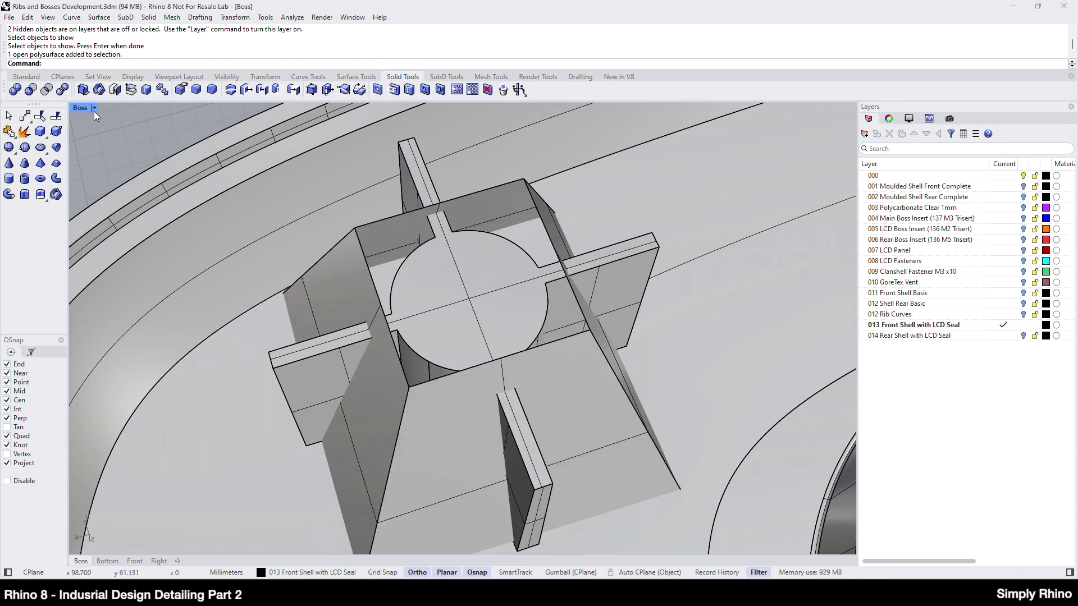
click(60, 92)
click(343, 362)
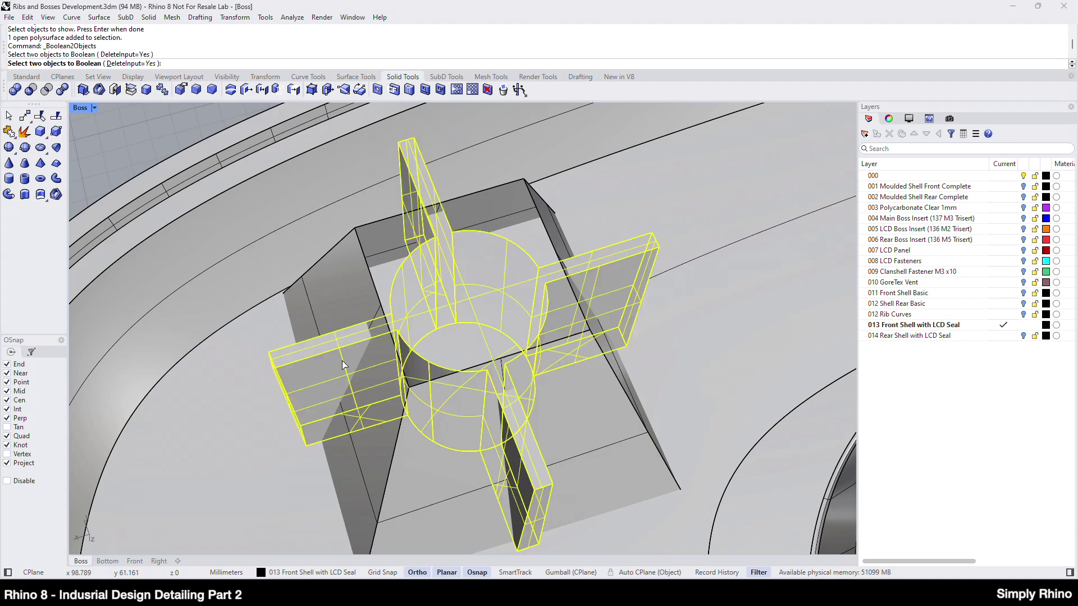
click(378, 380)
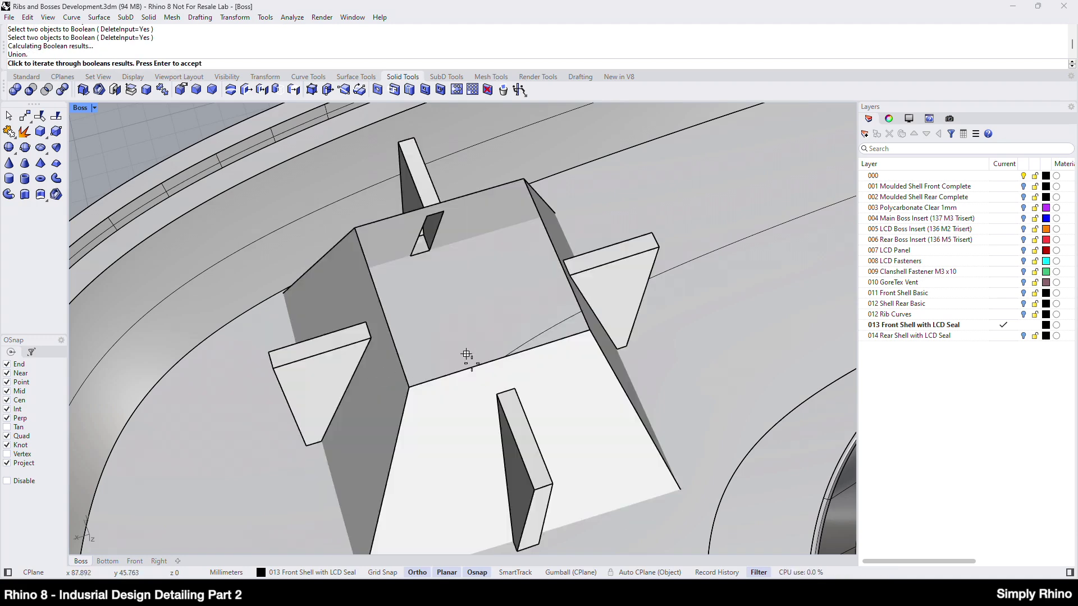
click(540, 368)
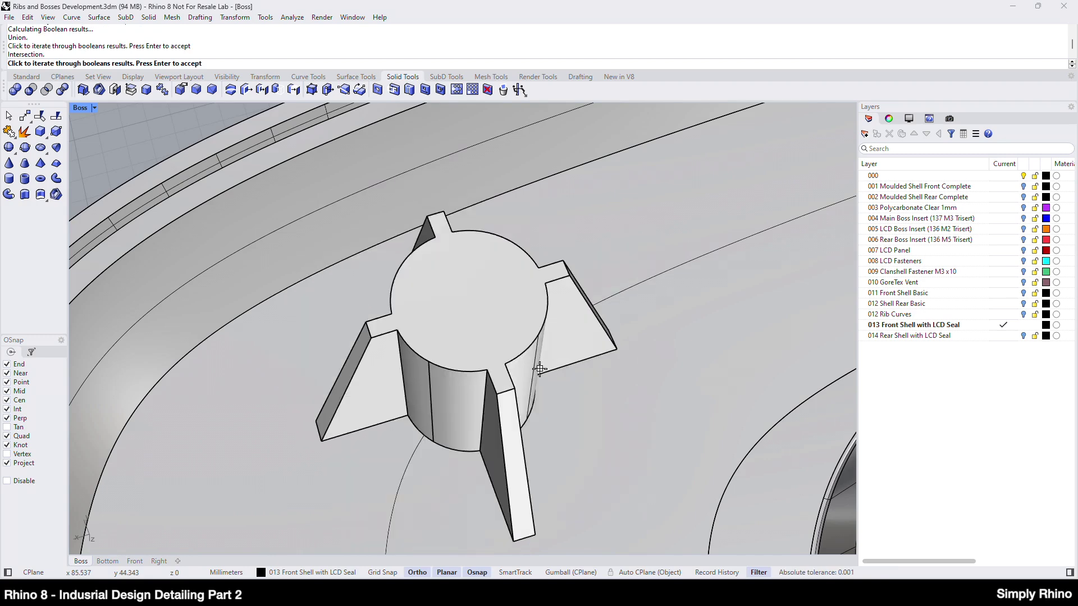
key(Return)
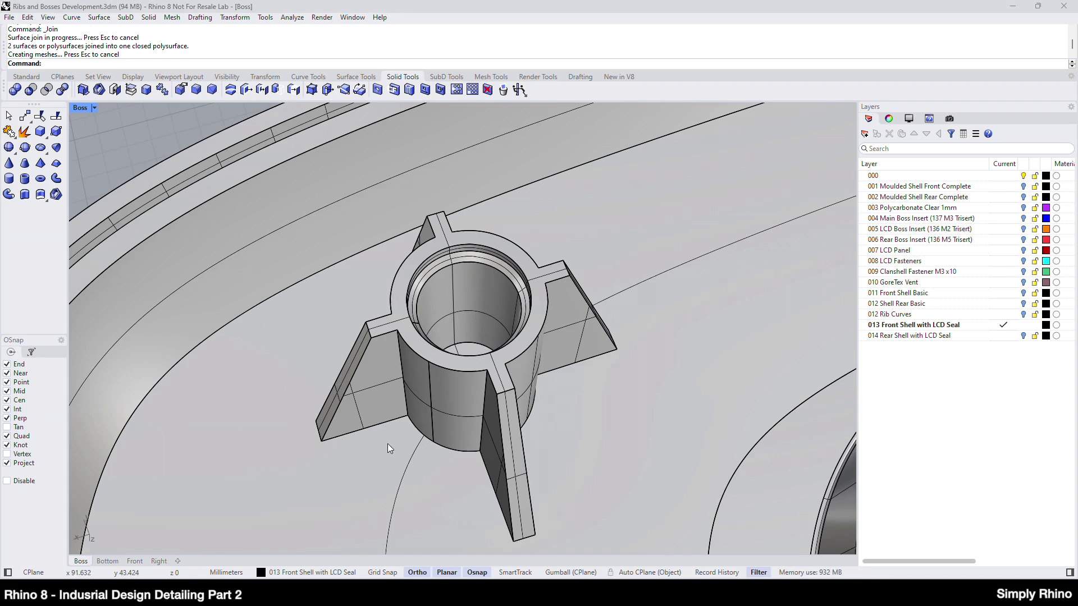
- Mirror the finished ribbed main boss across the Y axis in the Bottom view, keeping the original
double_click(82, 107)
scroll(373, 274, down, 5)
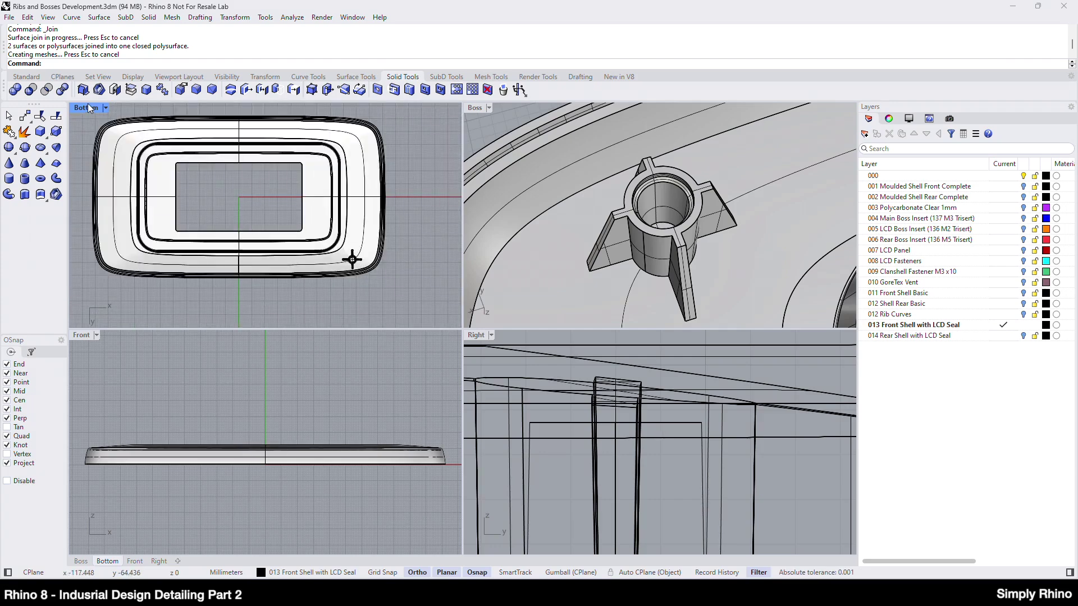
double_click(86, 107)
scroll(750, 504, up, 4)
click(675, 434)
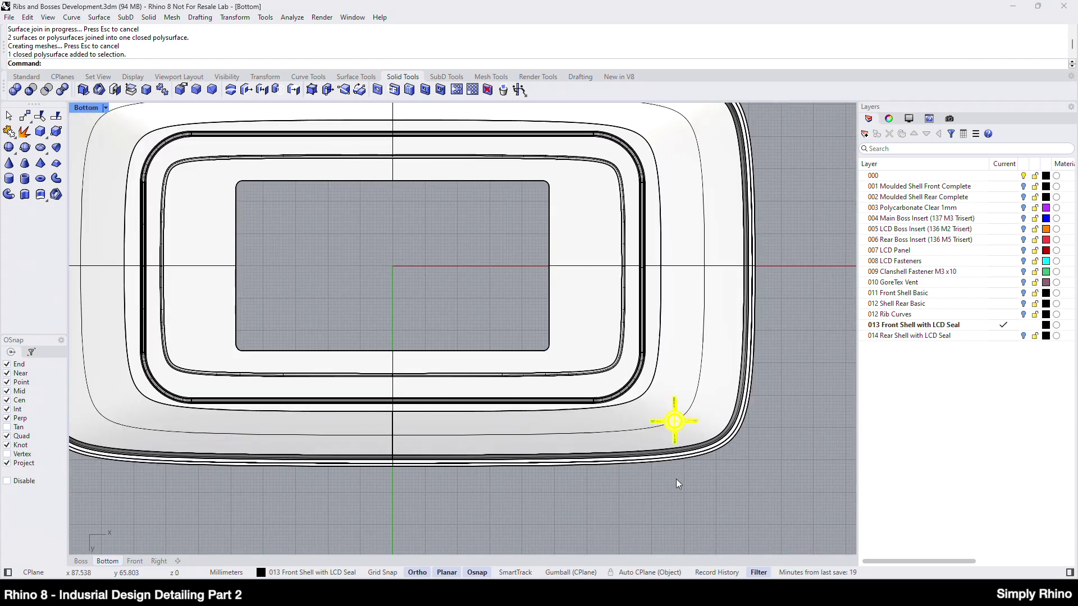
scroll(676, 482, down, 2)
click(235, 17)
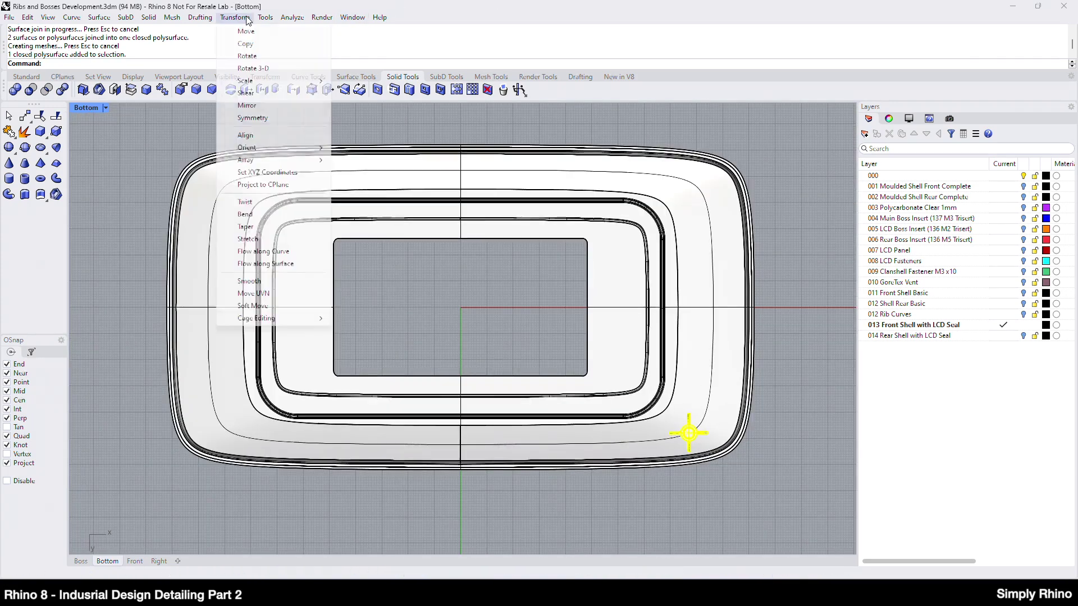
click(248, 105)
click(162, 63)
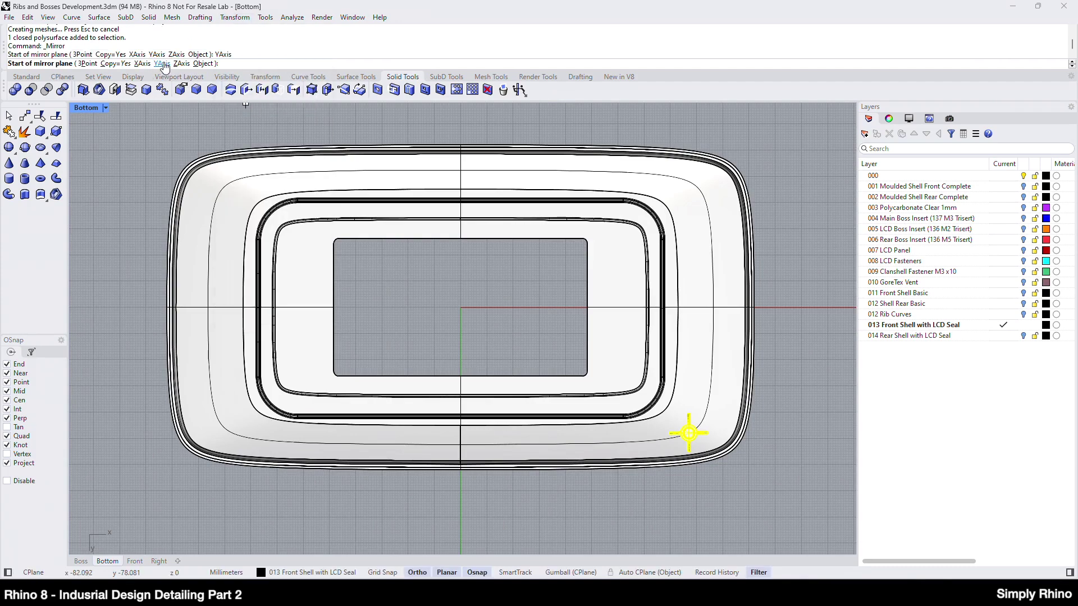
- Mirror both ribbed main bosses across the X axis, keeping the originals, so each shell corner has a boss
click(235, 441)
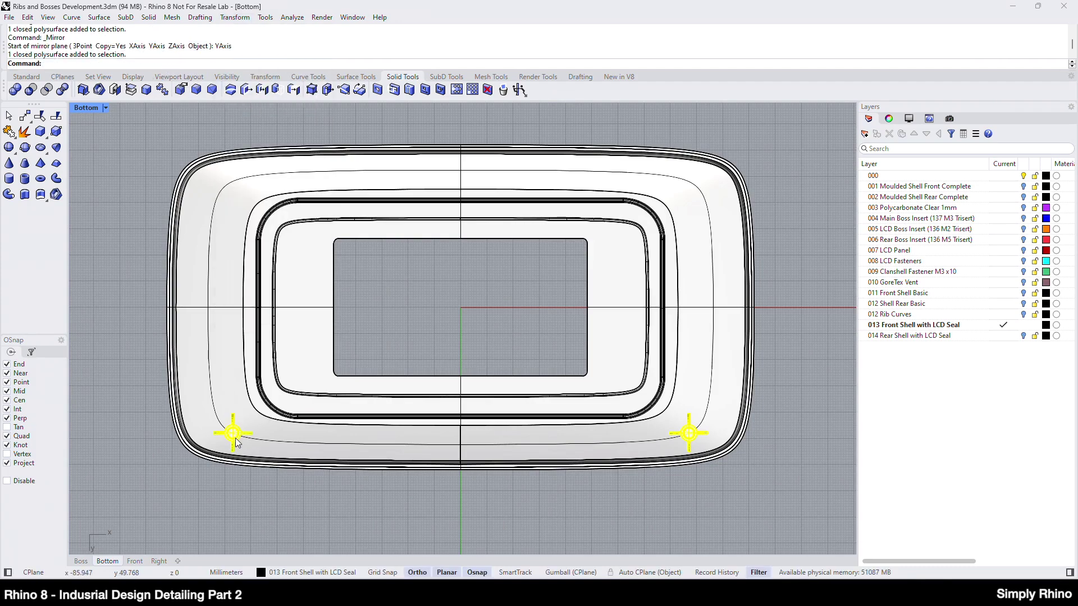
click(235, 16)
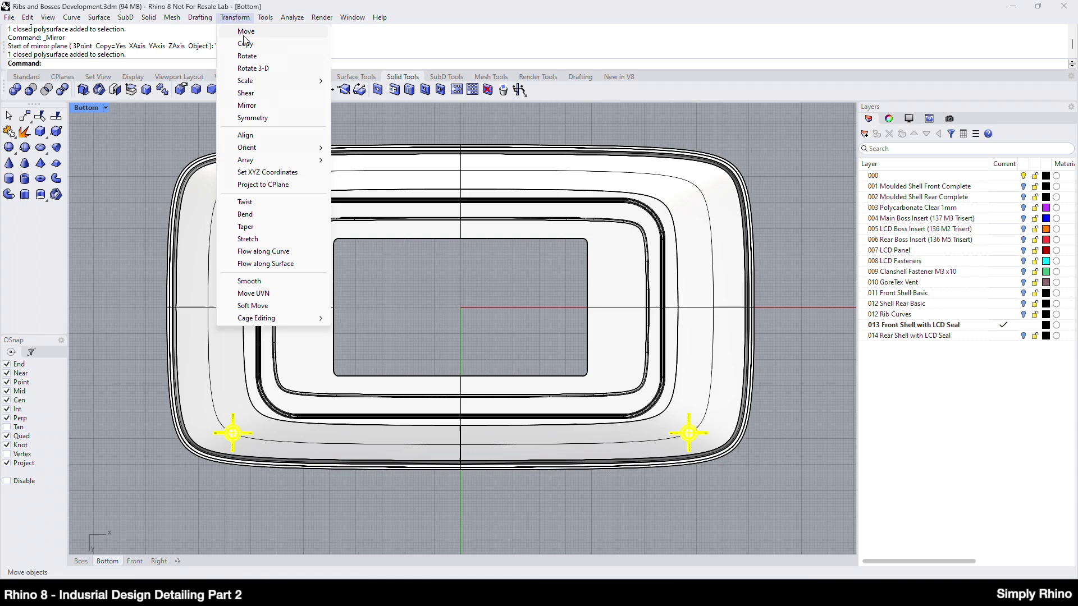
click(247, 105)
click(138, 63)
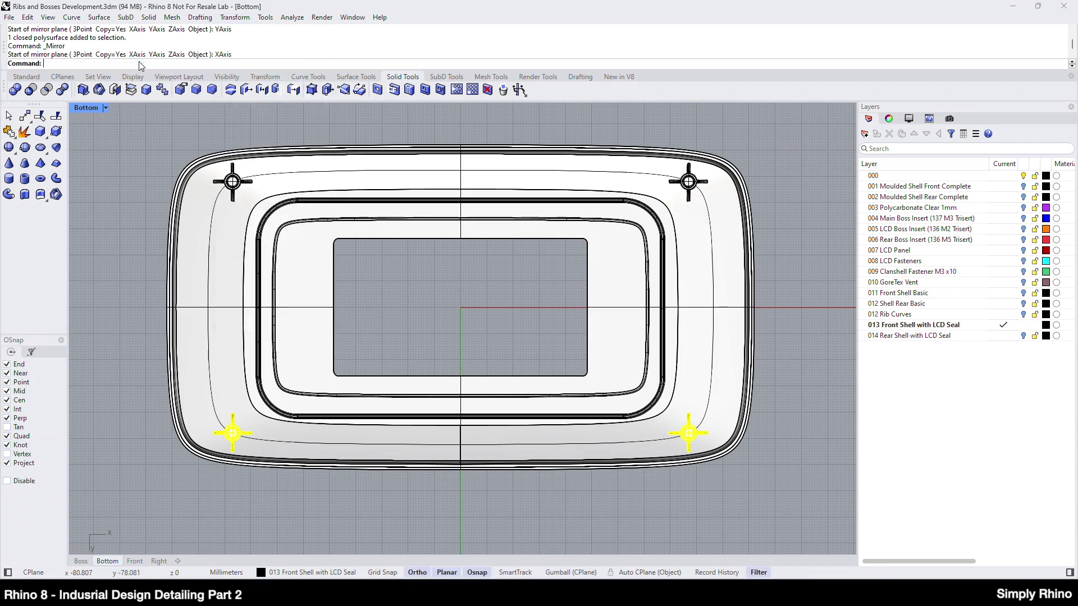
click(820, 170)
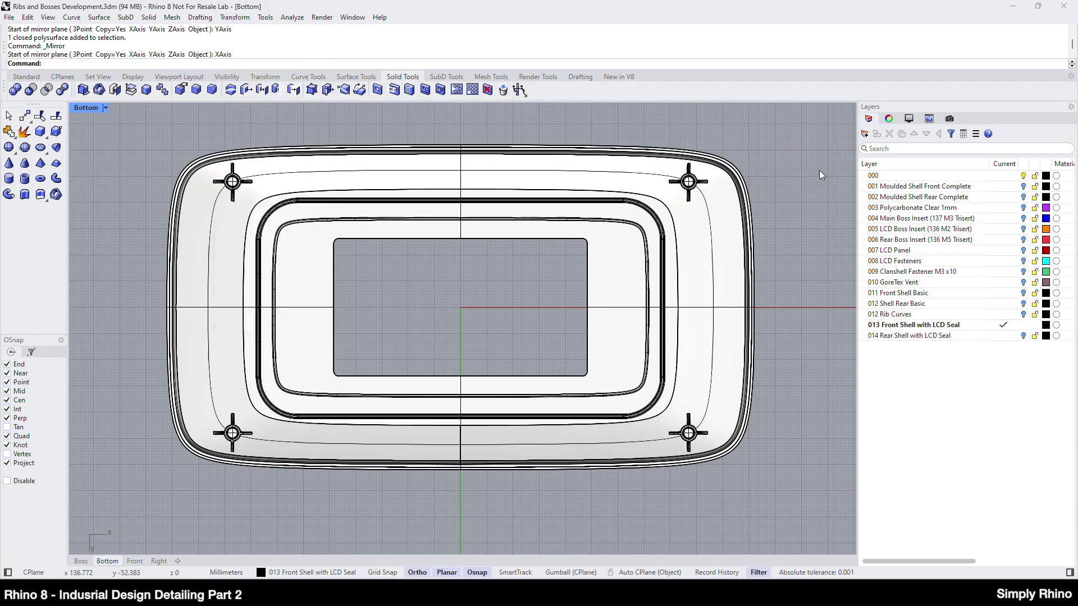
- Boolean union the ribbed main boss with the front shell and select the joined solid
double_click(92, 109)
double_click(473, 109)
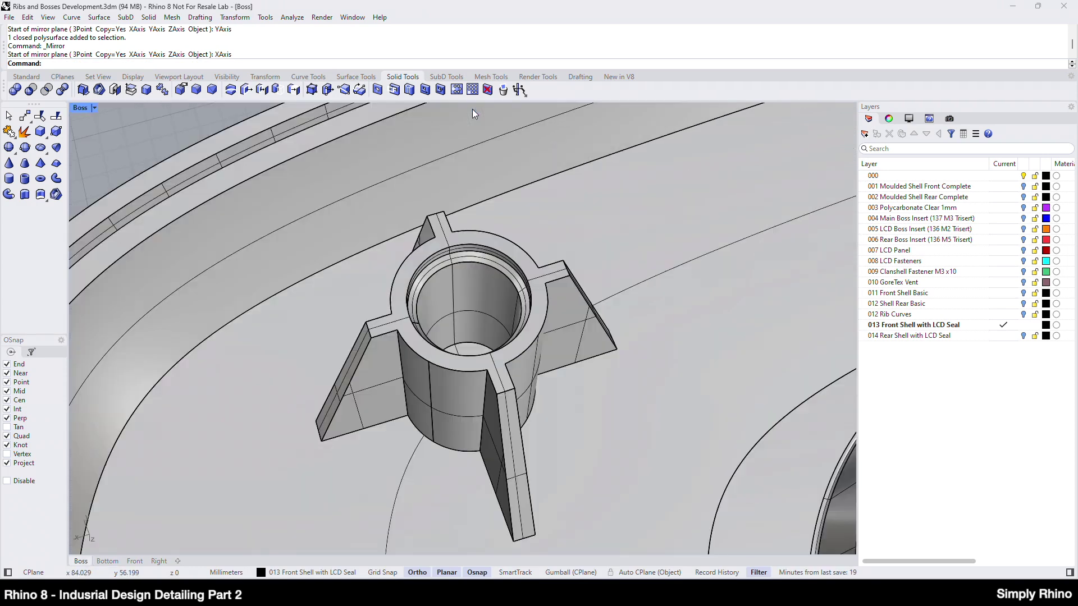
click(15, 89)
click(453, 387)
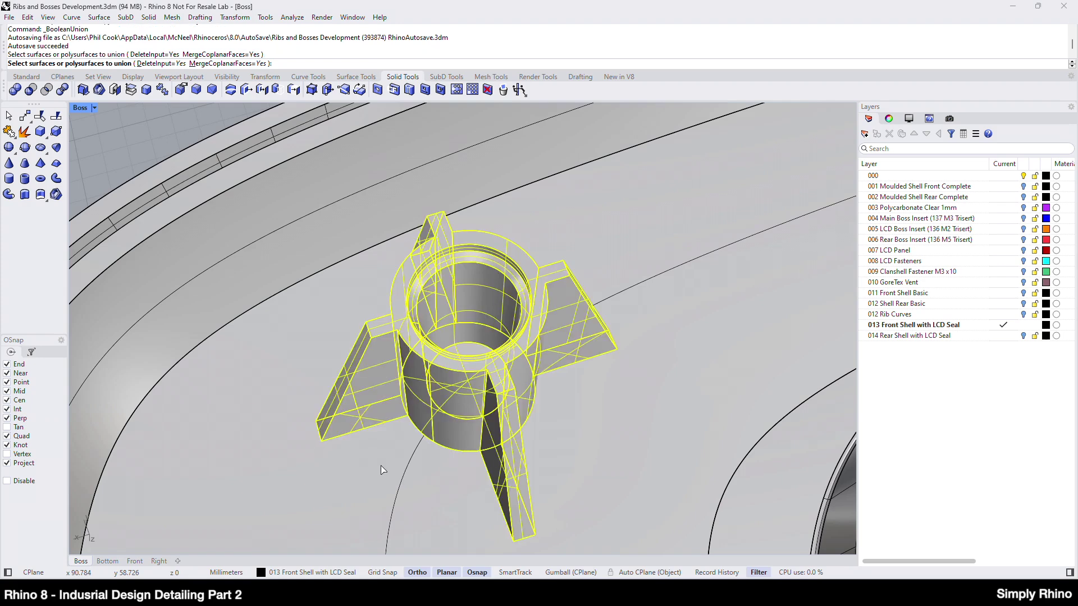
click(382, 470)
key(Return)
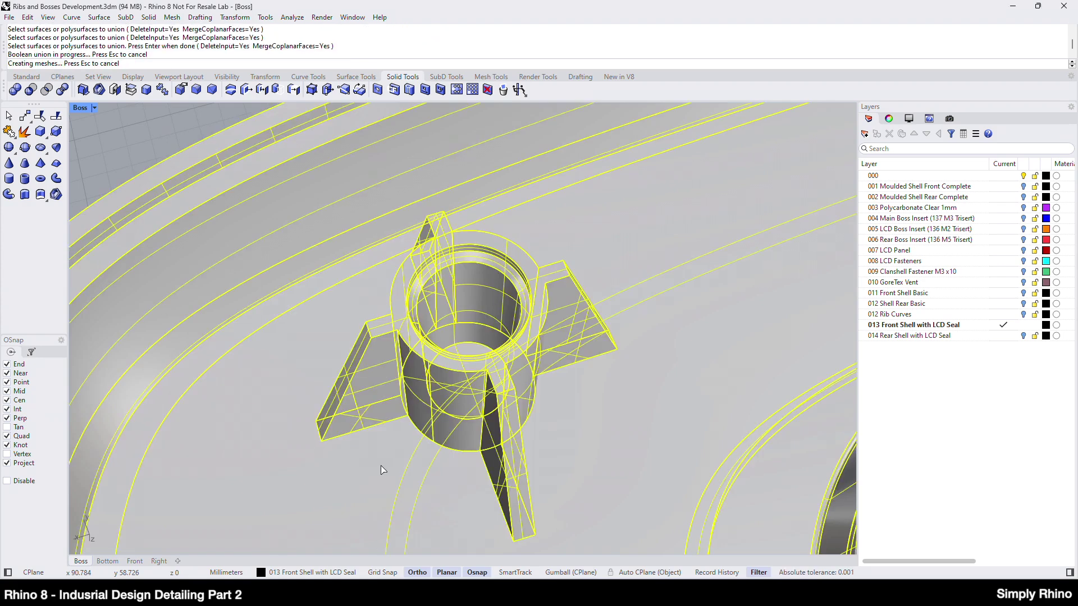
click(453, 421)
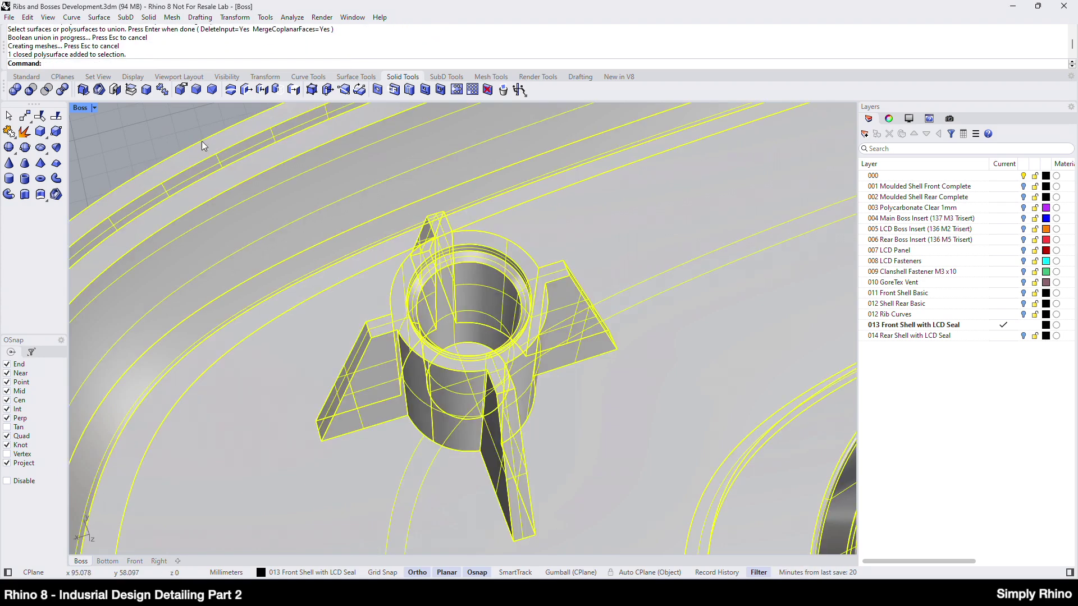
- Set up an edge fillet for the ribbed main boss with a next radius of 0.3 mm and preview enabled
click(164, 120)
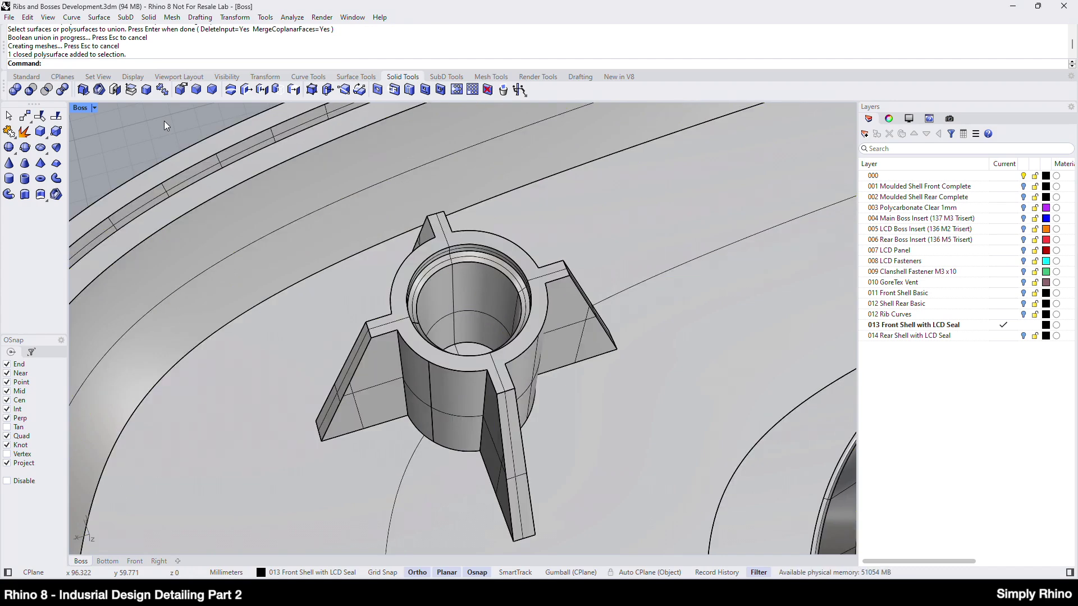
click(148, 17)
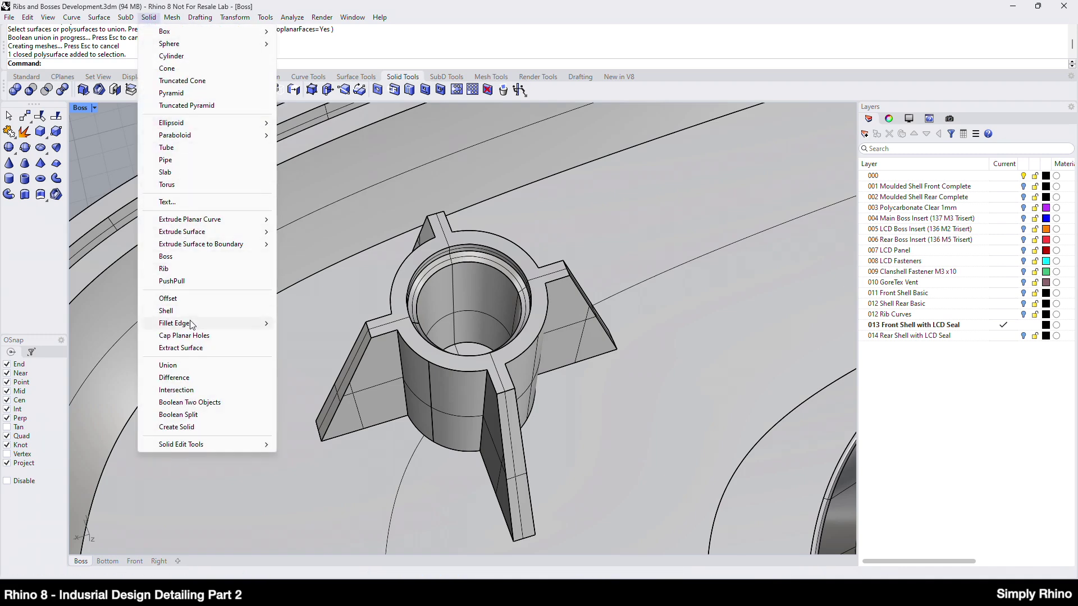
mouse_move(191, 324)
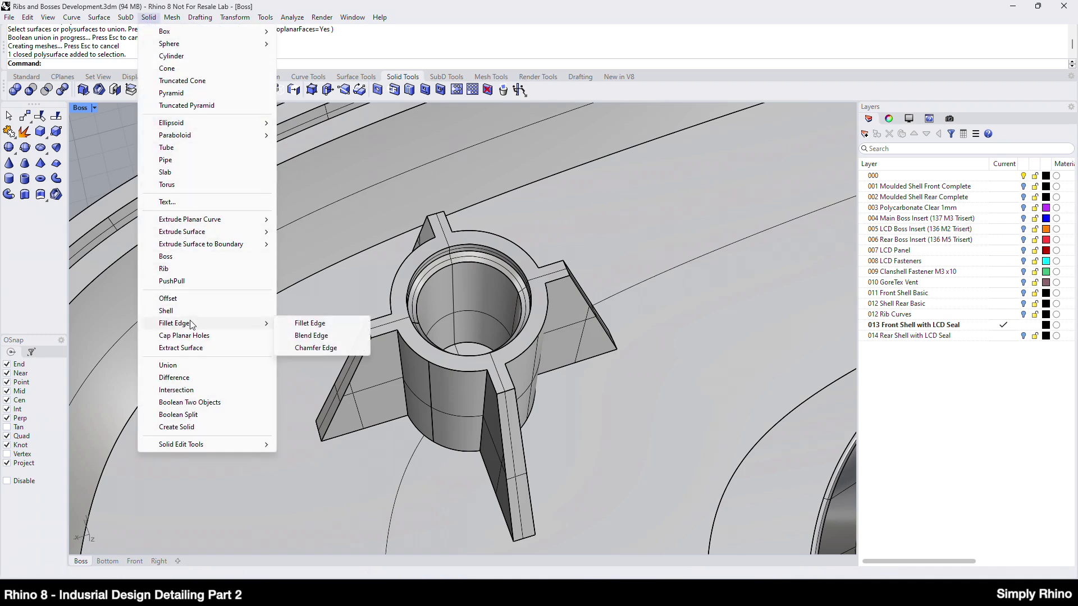
click(309, 324)
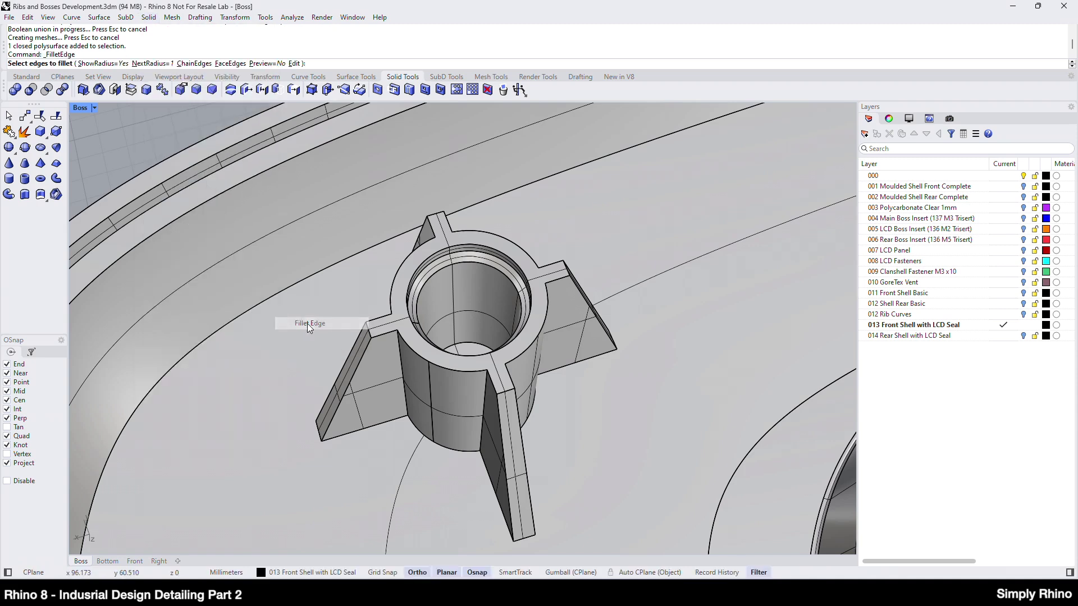
click(157, 63)
text(0.3)
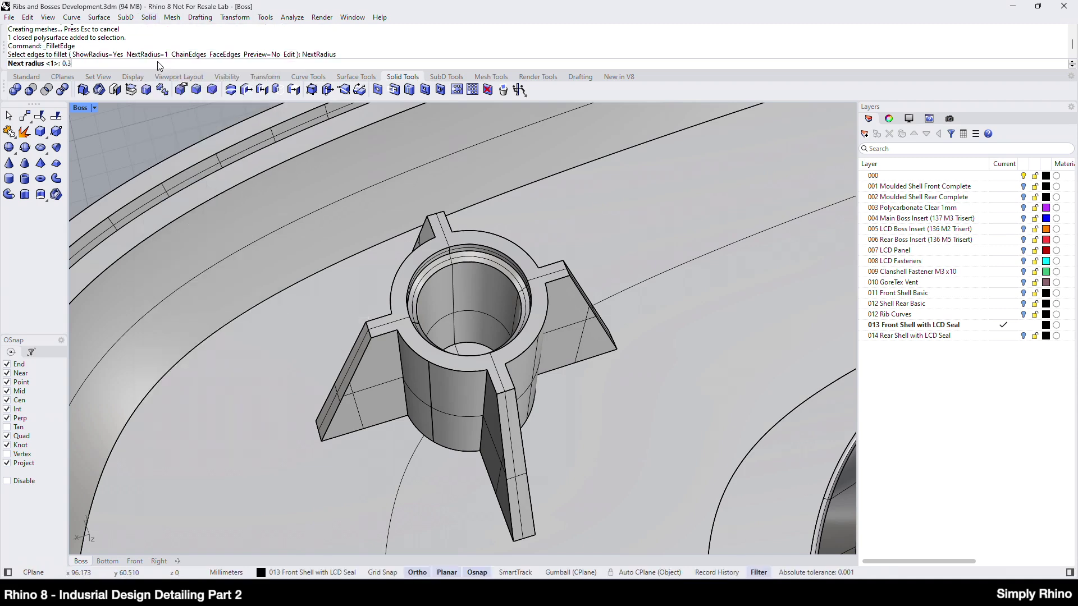
key(Return)
click(272, 64)
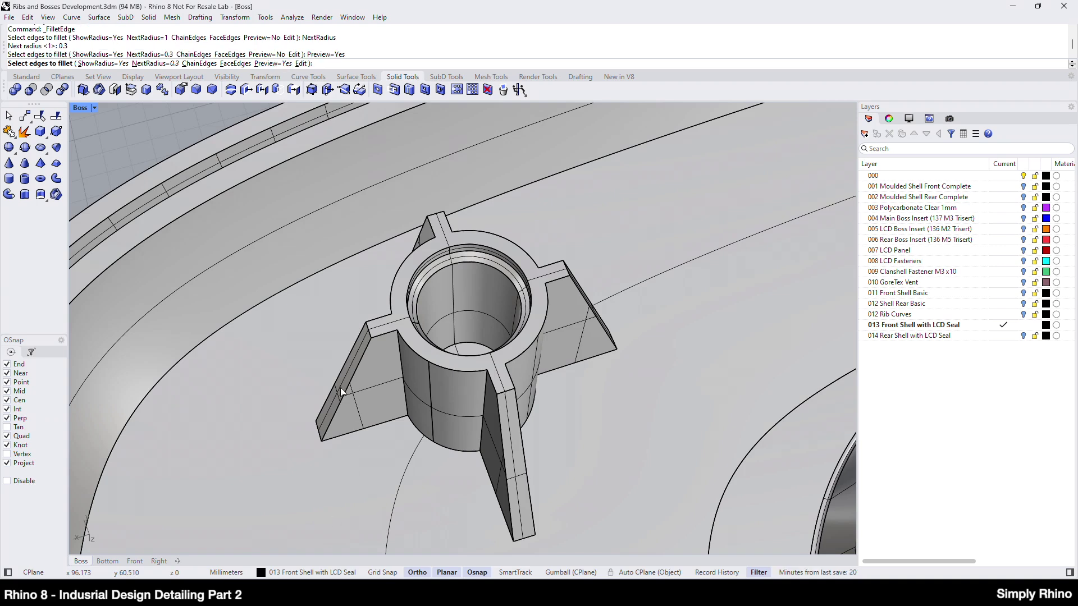
- Fillet the ribbed boss's base, rib and rib-to-boss junction edges on the front shell, checking the preview before applying the fillets
click(362, 434)
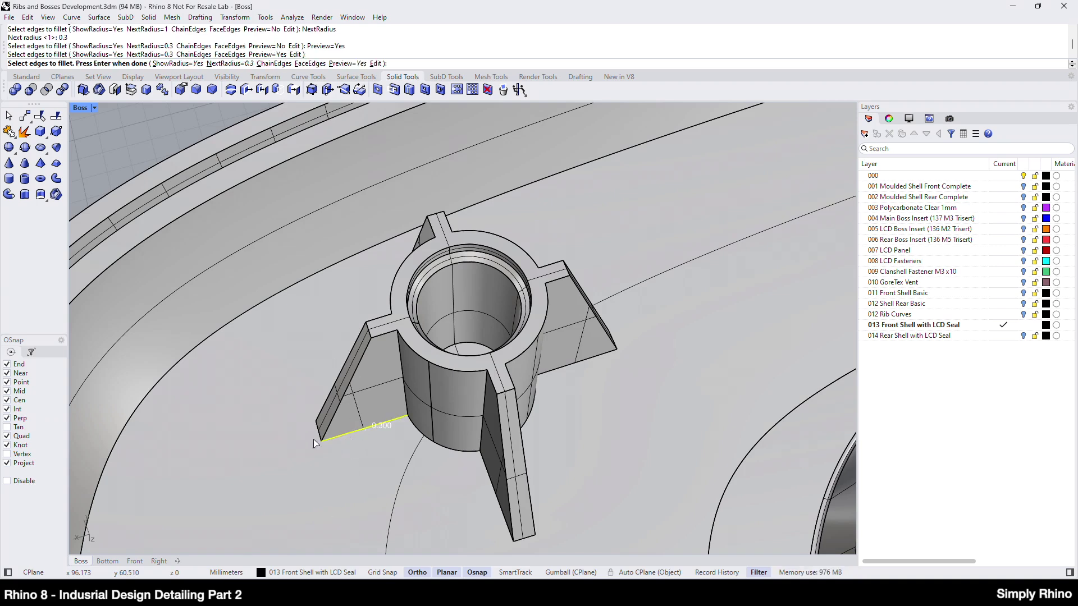
click(318, 436)
click(420, 432)
click(459, 453)
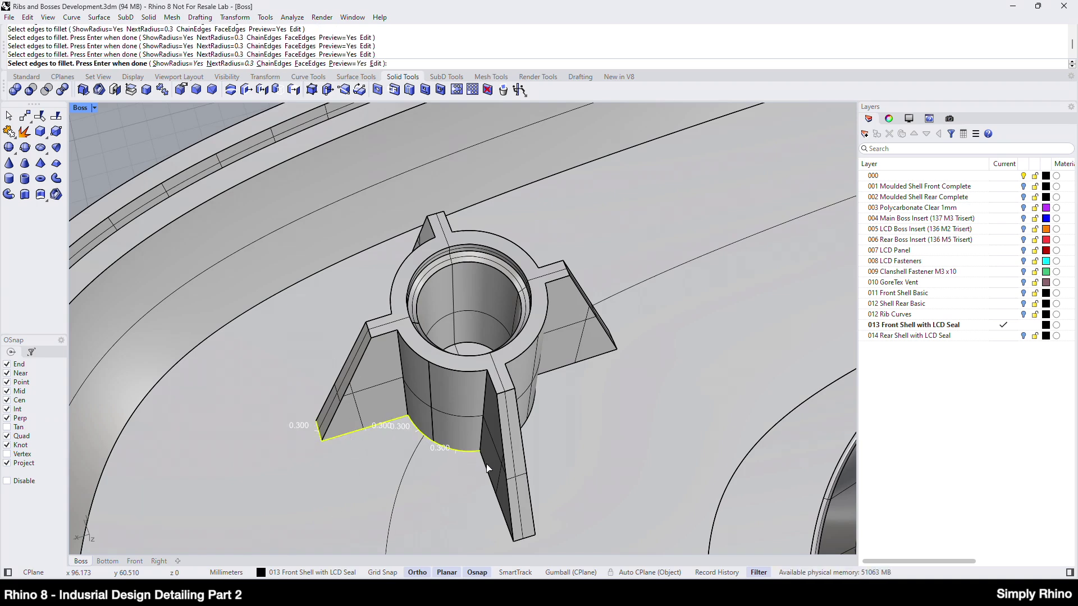
click(486, 468)
click(532, 539)
click(510, 501)
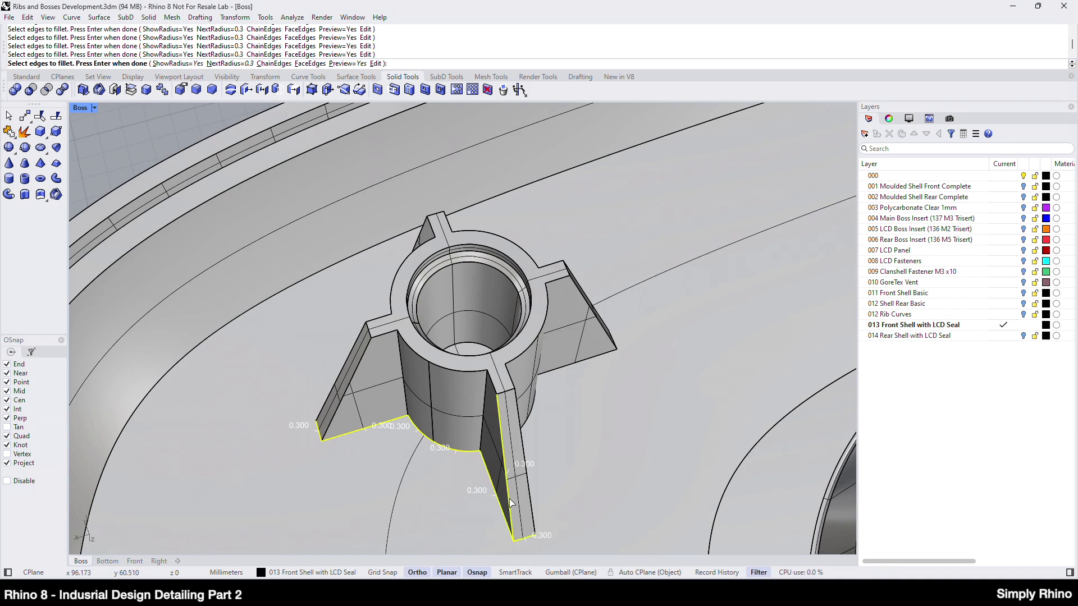
click(484, 431)
click(344, 376)
key(Return)
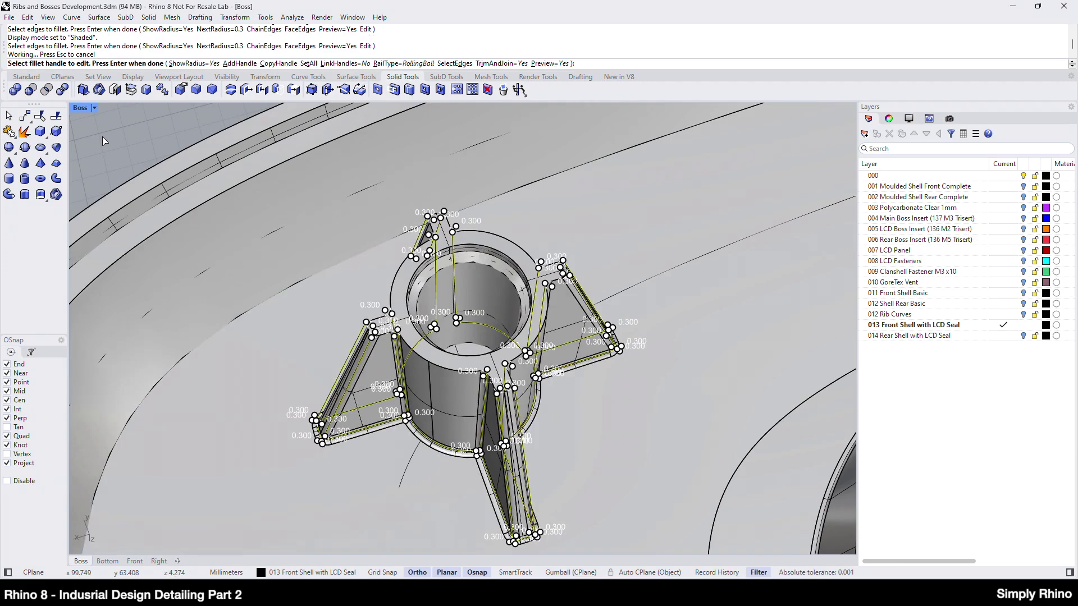
right_drag(471, 297, 640, 317)
key(Return)
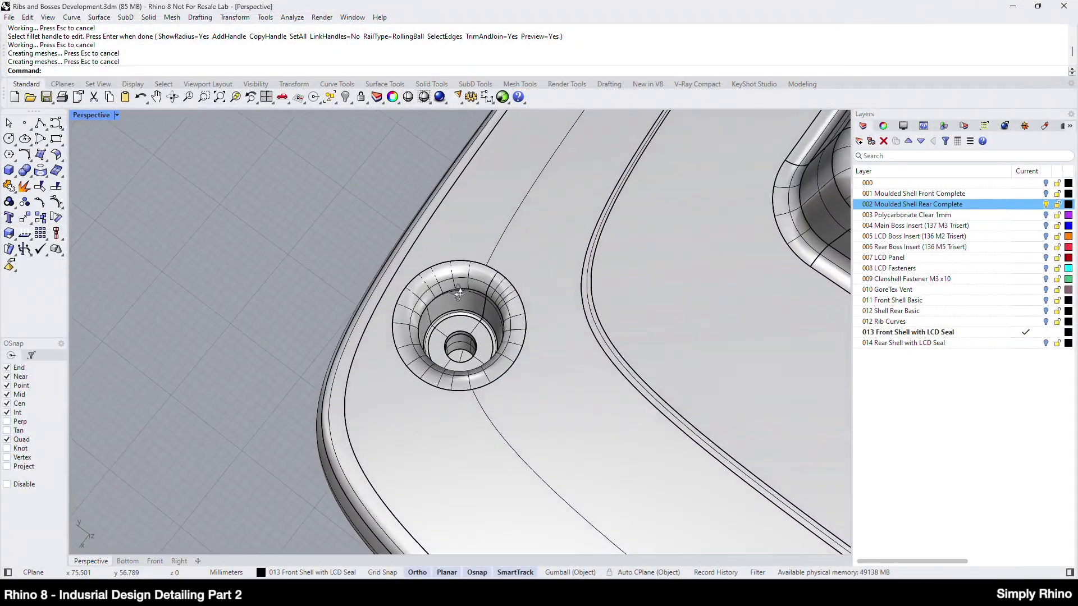
- Make 002 Moulded Shell Rear Complete the current layer, hide 013 Front Shell with LCD Seal, and examine the rear shell's corner boss from both sides
right_drag(459, 292, 440, 280)
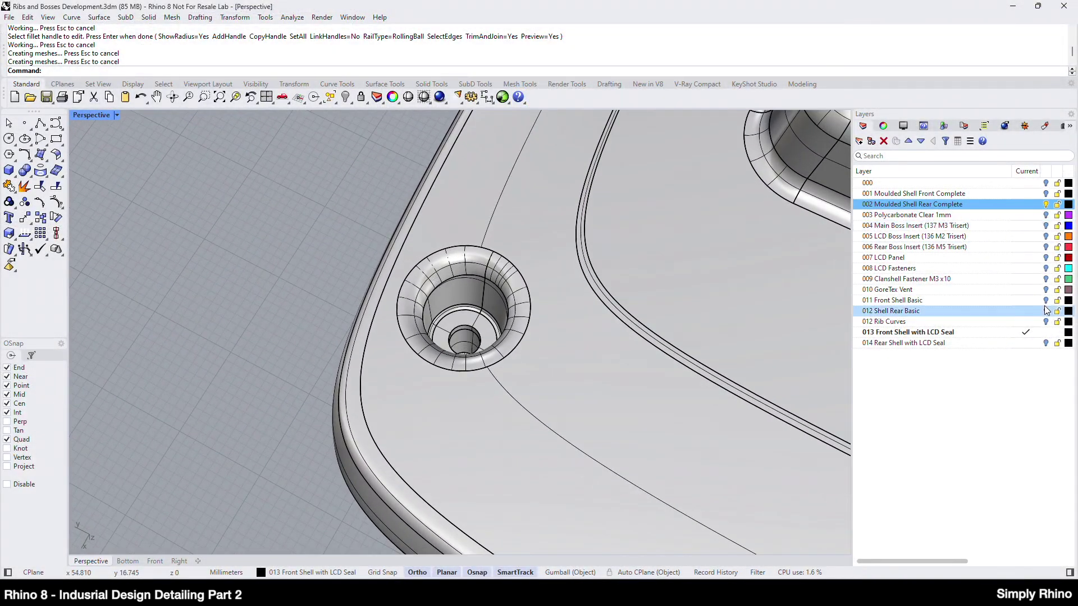
click(1026, 204)
click(1046, 335)
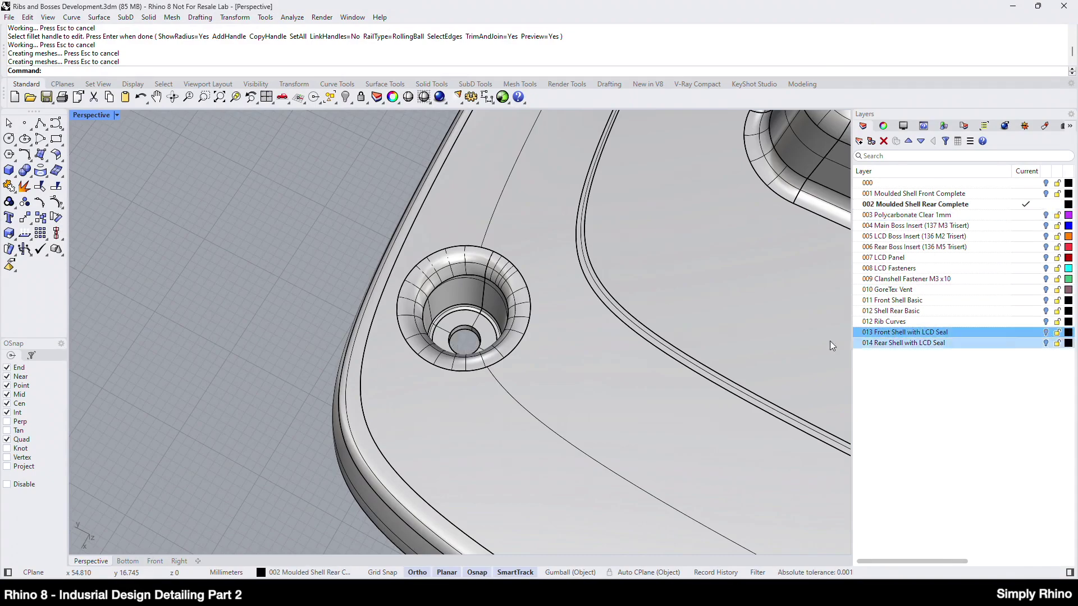
scroll(365, 308, down, 5)
right_drag(365, 308, 363, 211)
scroll(389, 313, up, 5)
scroll(388, 314, up, 1)
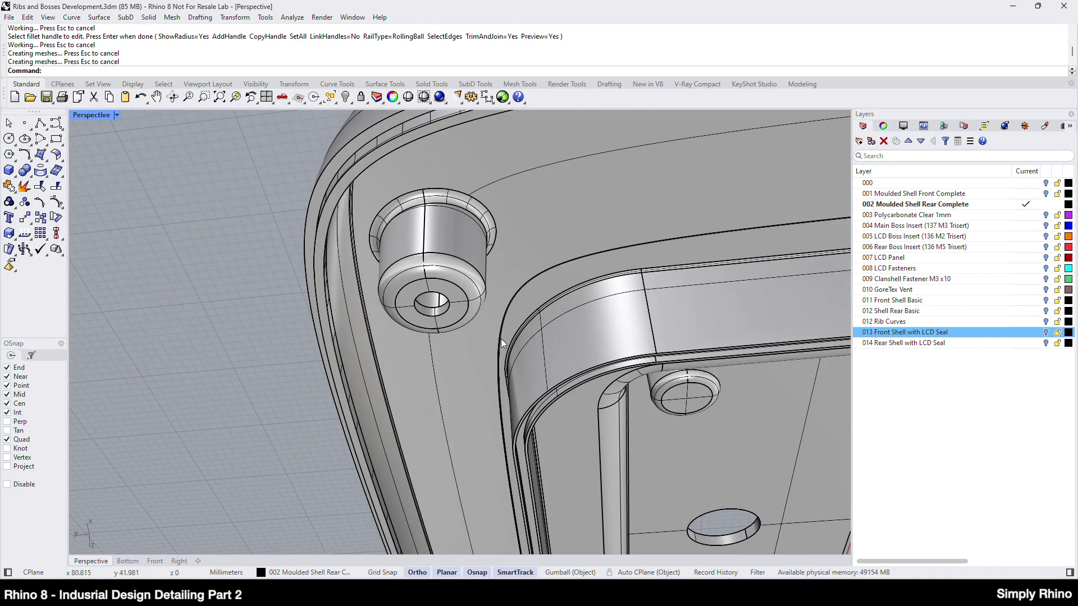
right_drag(456, 237, 505, 452)
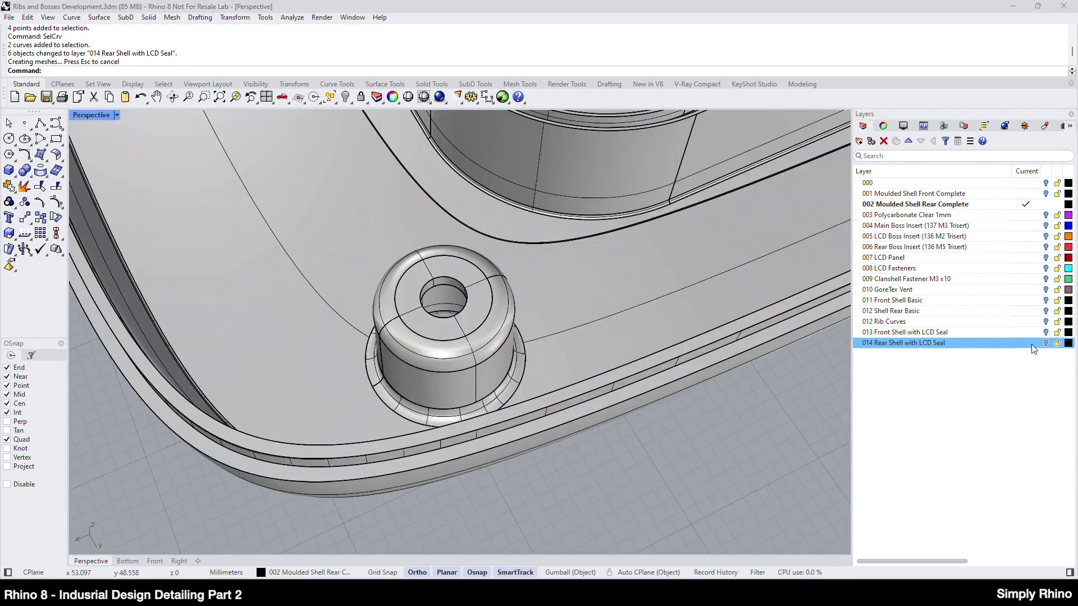
- With 014 Rear Shell with LCD Seal current and layer 002 hidden, revolve the corner boss profile a full circle about the vertical axis through its point
click(1026, 343)
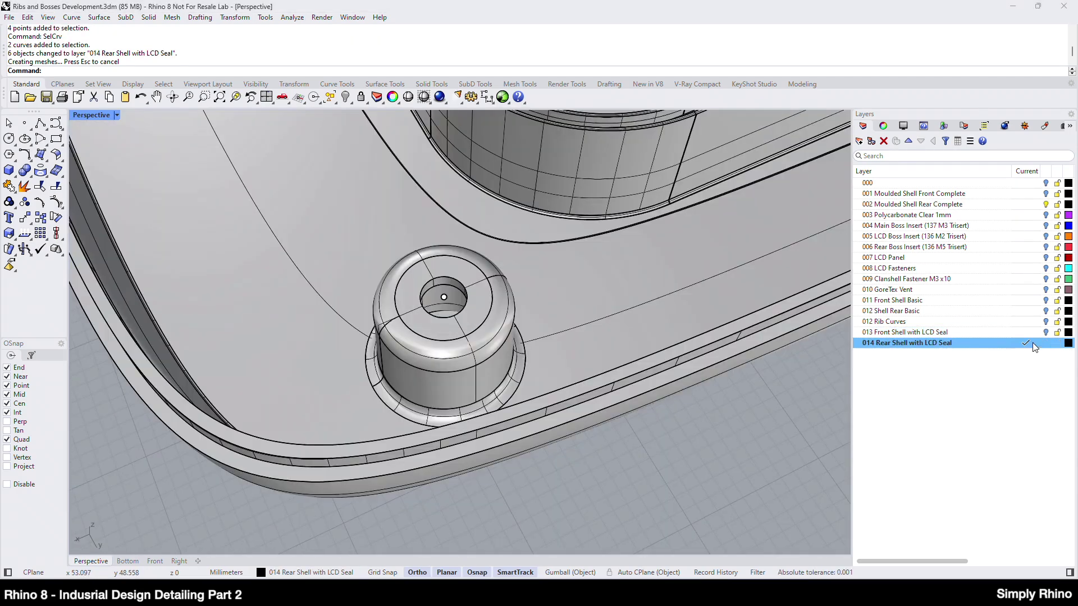
click(949, 203)
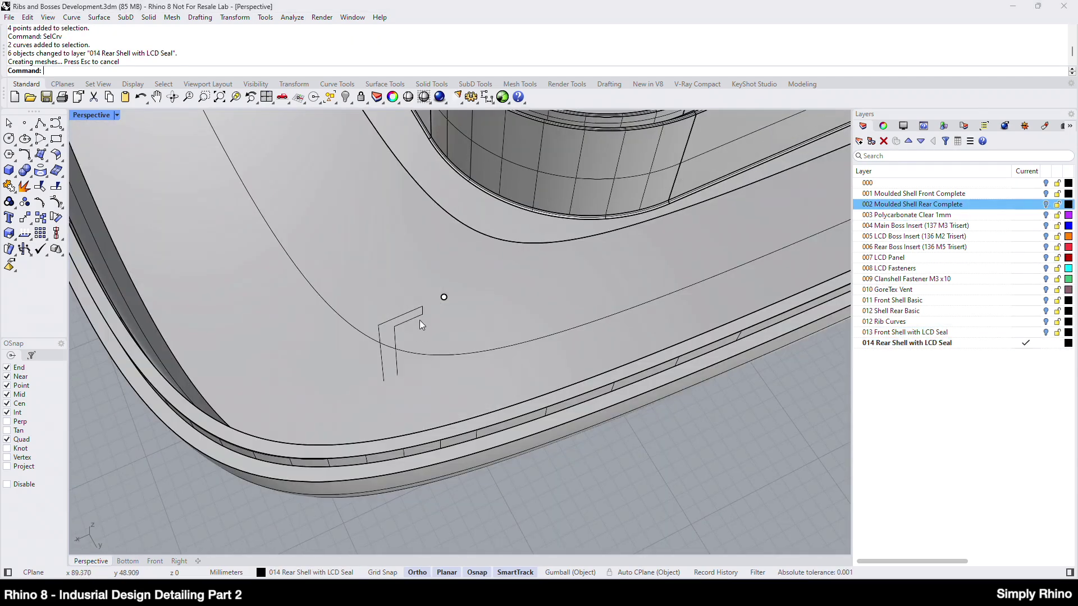
click(396, 365)
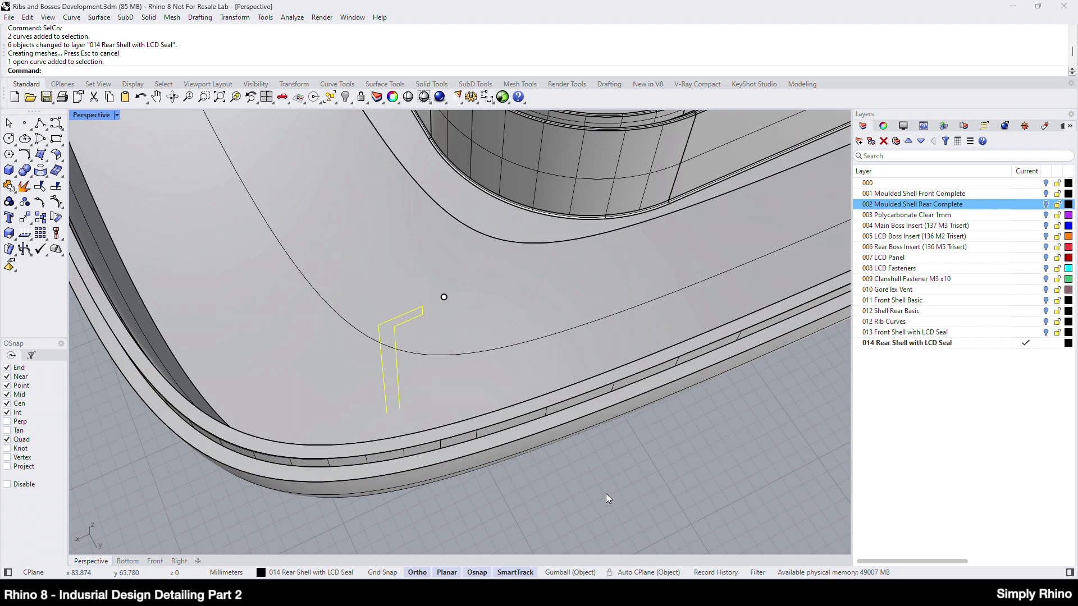
click(100, 17)
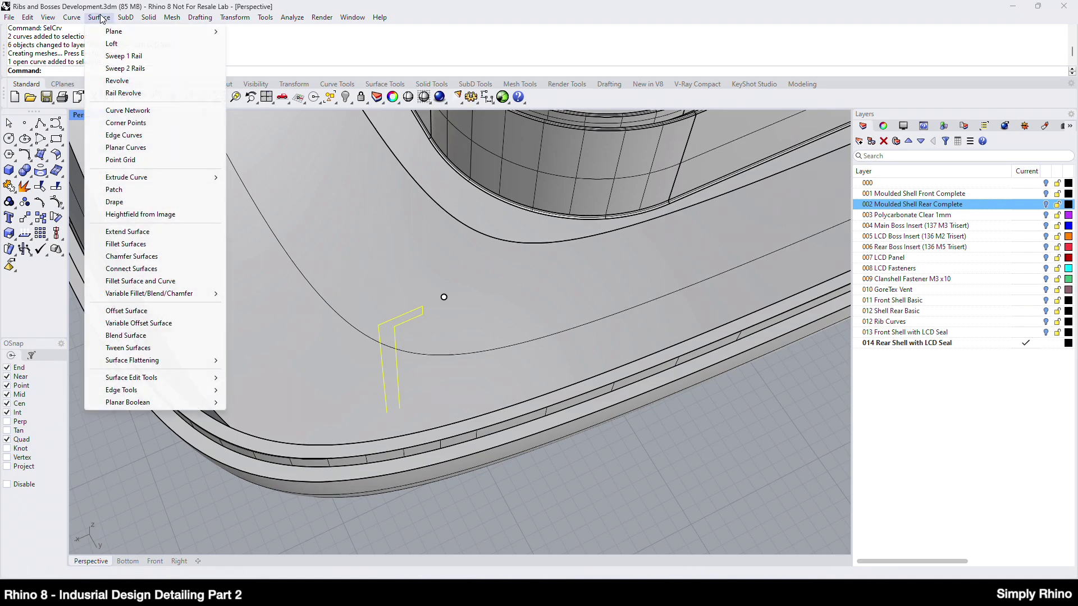
click(117, 81)
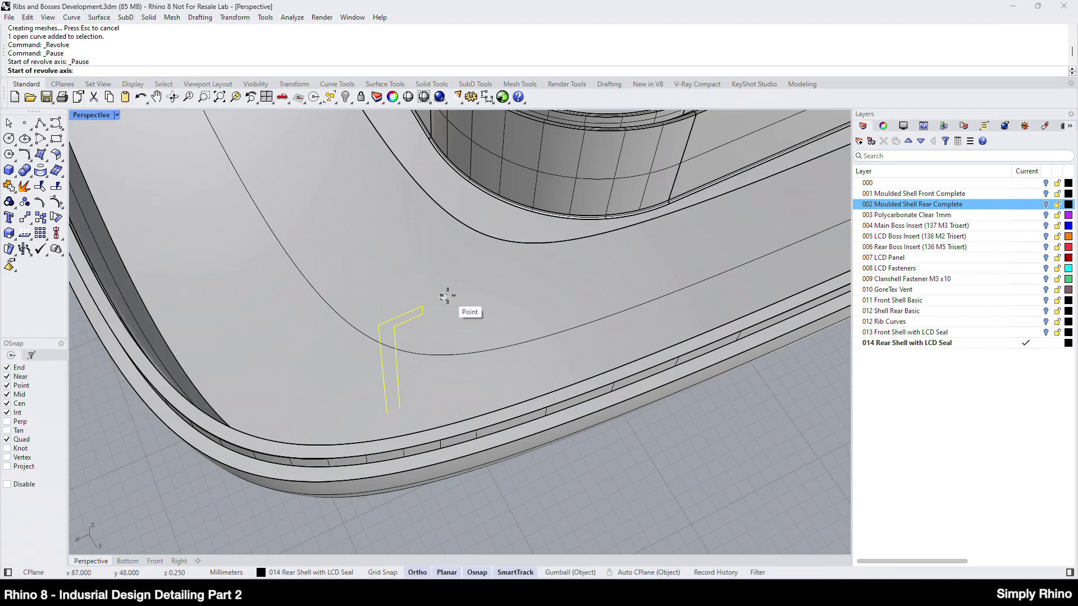
click(448, 296)
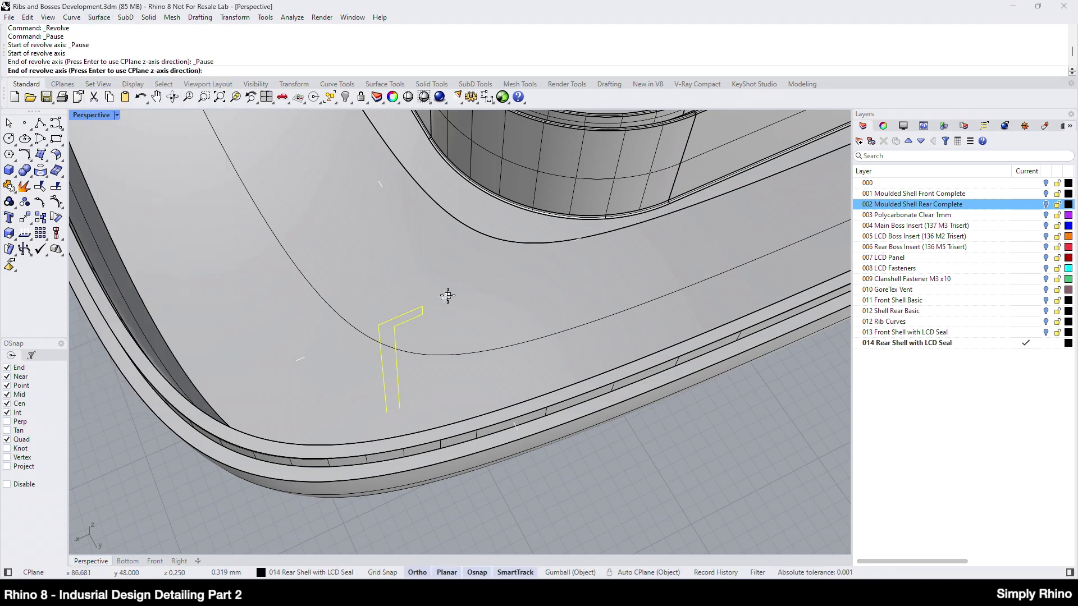
click(443, 295)
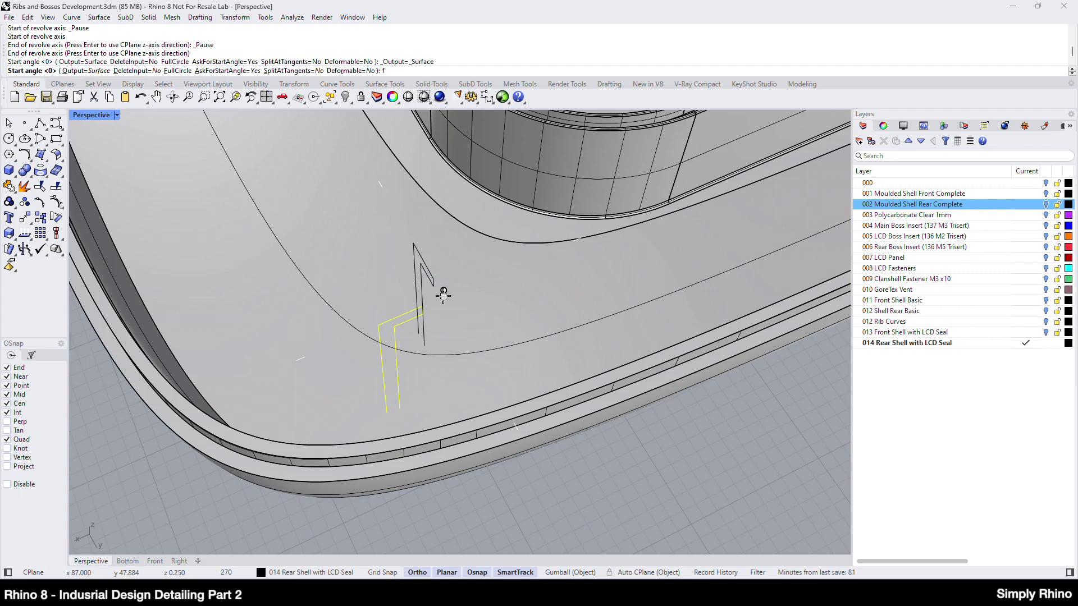
text(f)
key(Return)
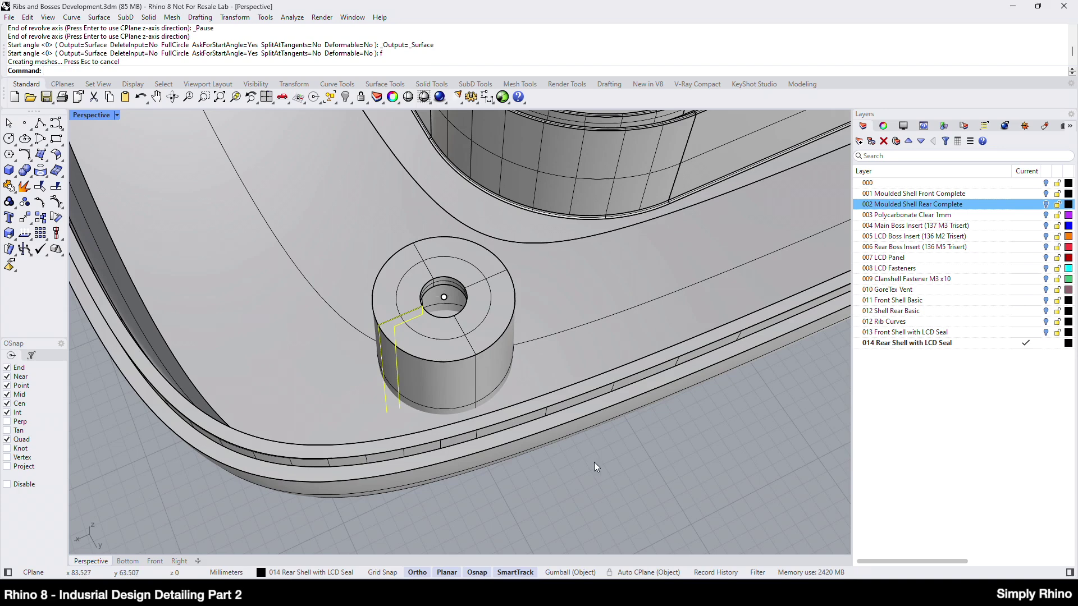
- Extract the inner and outer face surfaces surrounding the central recess from the rear shell, without copying them
shift+right_drag(594, 462, 592, 434)
text(ExtractSrf)
key(Return)
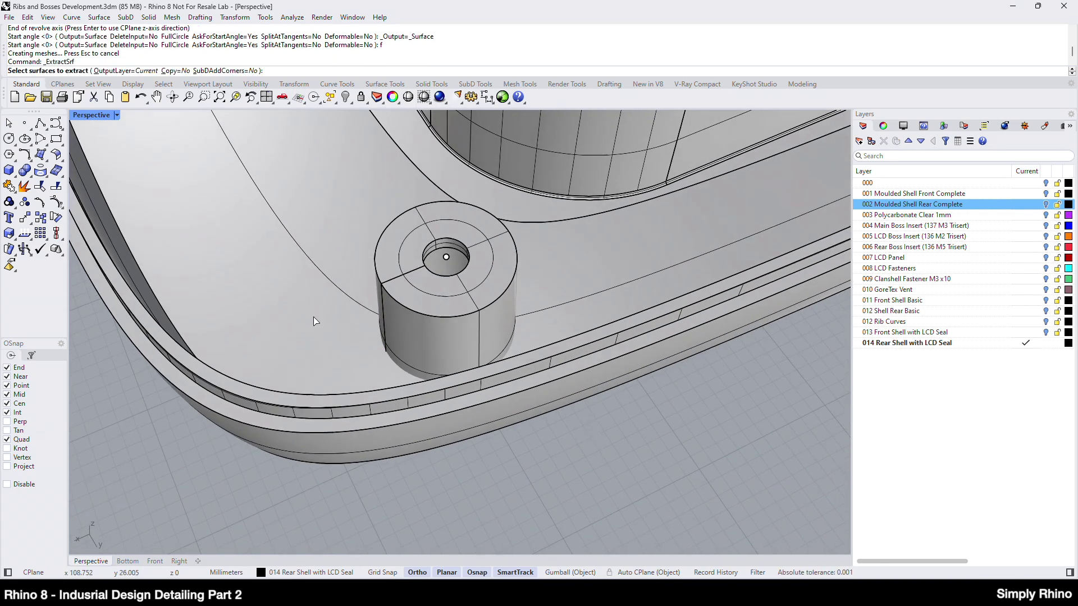
scroll(398, 380, down, 5)
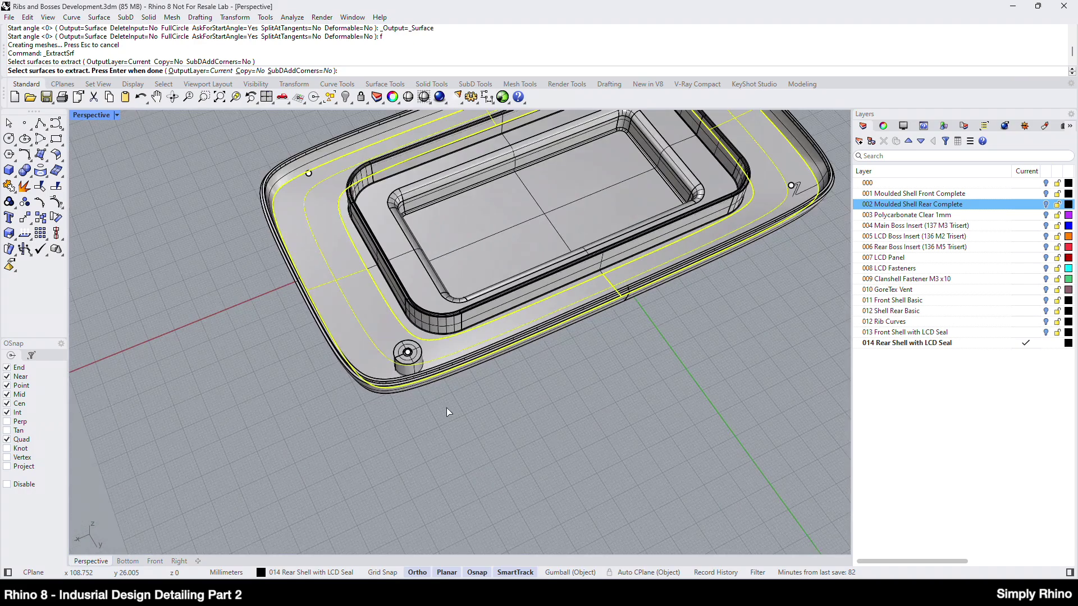
right_drag(446, 408, 422, 207)
scroll(429, 240, up, 5)
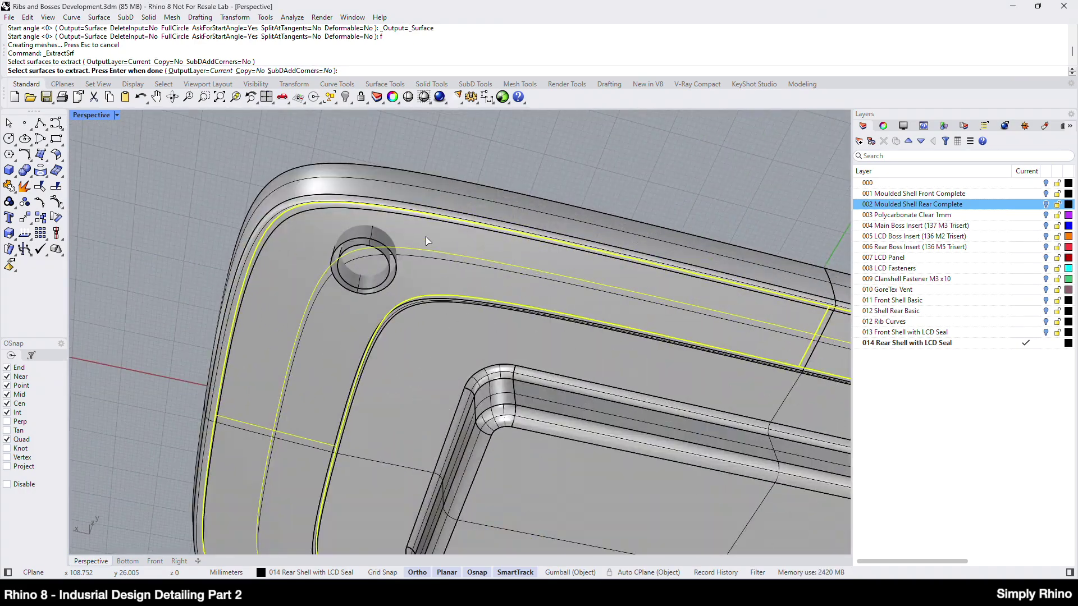
click(426, 237)
scroll(393, 241, down, 5)
key(Return)
click(486, 178)
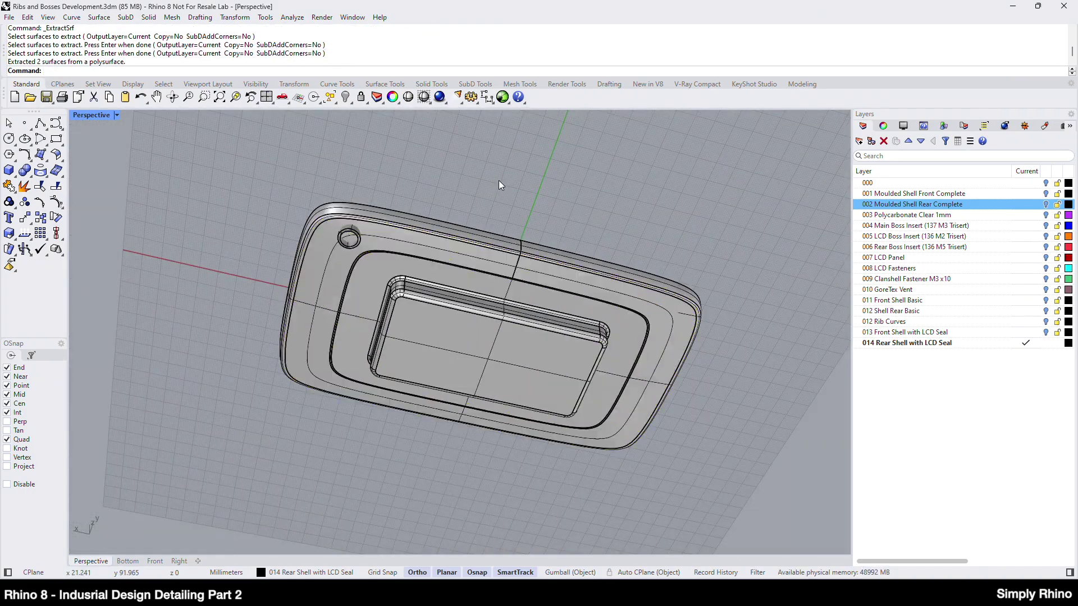
- Isolate the extracted rear shell surfaces by hiding the central recess polysurfaces and removing the outer rim polysurface
click(447, 338)
key(ctrl+h)
click(447, 338)
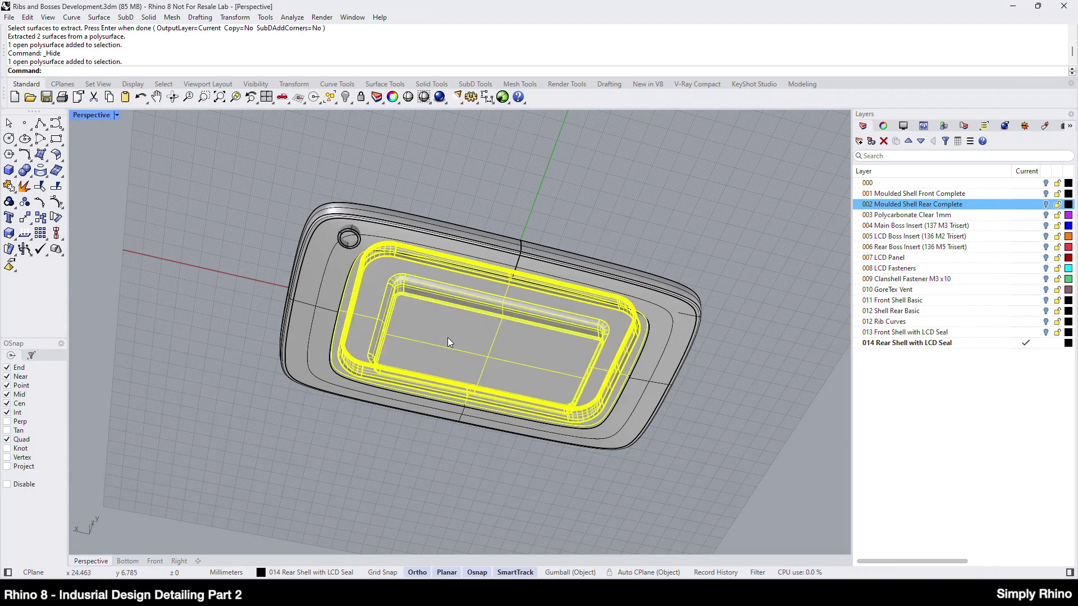
key(ctrl+h)
right_drag(488, 264, 656, 242)
click(656, 202)
key(Delete)
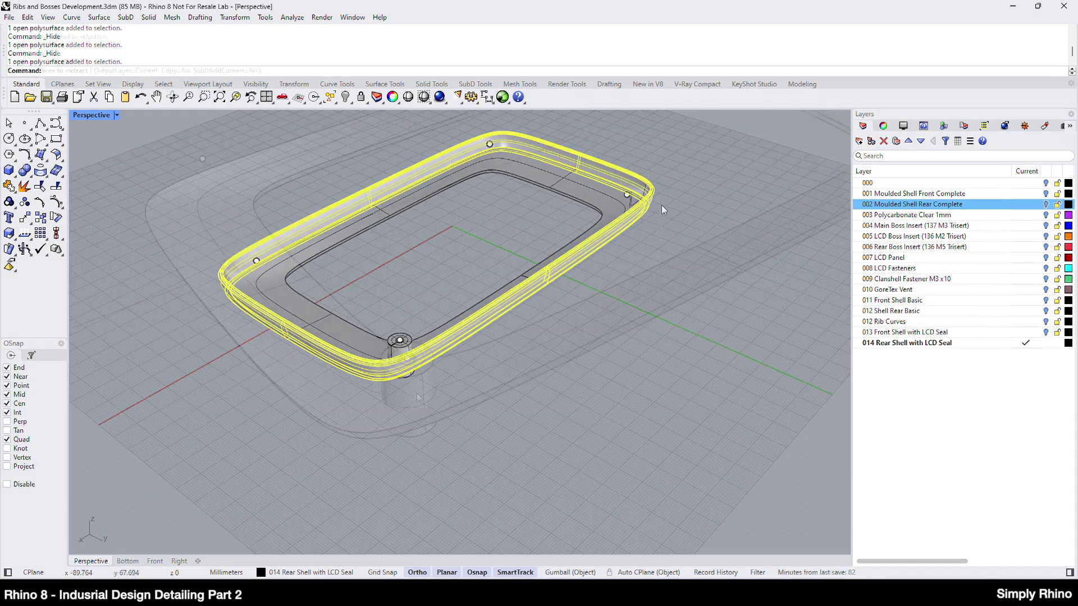
- Extract the outer cylindrical wall surface from the revolved corner boss
scroll(662, 204, up, 3)
click(409, 397)
key(Return)
scroll(436, 457, down, 2)
scroll(406, 379, up, 3)
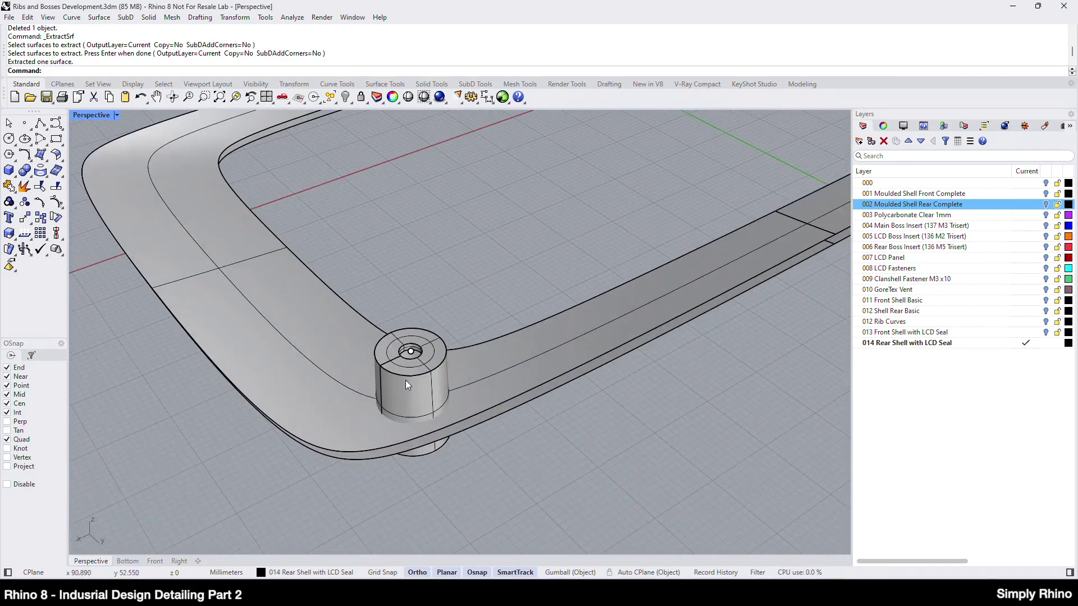
- Mirror the boss polysurface and its extracted outer wall across the X axis, keeping the originals
click(409, 404)
click(415, 391)
scroll(319, 374, down, 5)
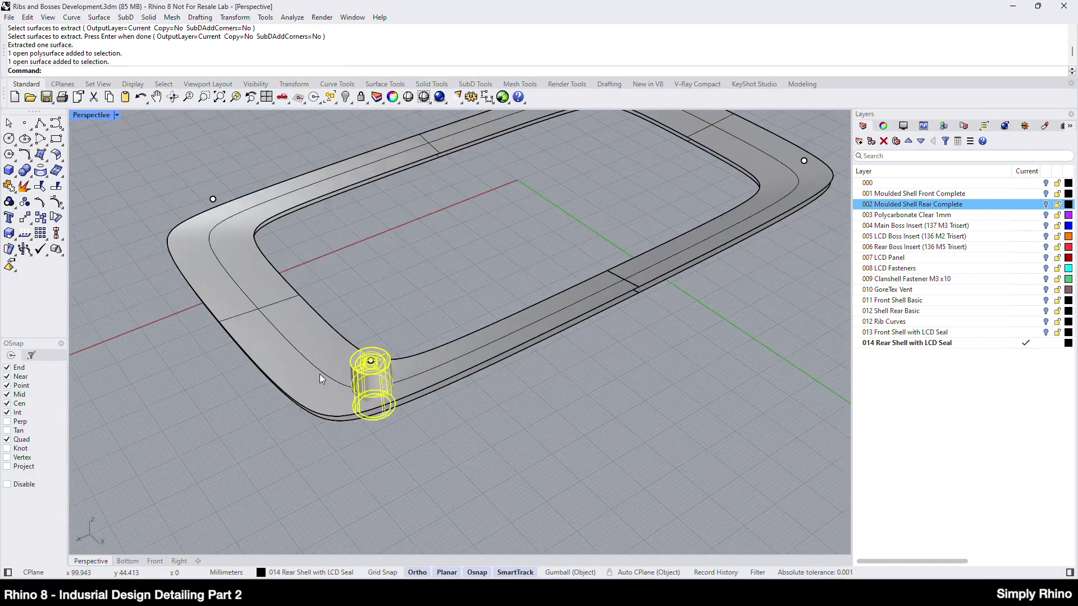
click(235, 17)
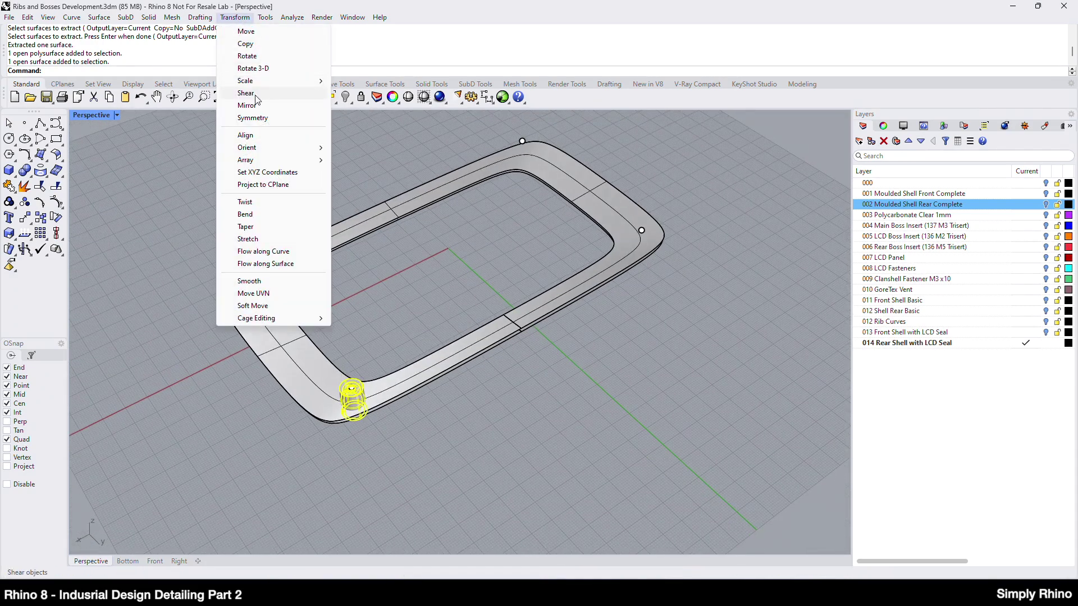
click(260, 110)
click(141, 72)
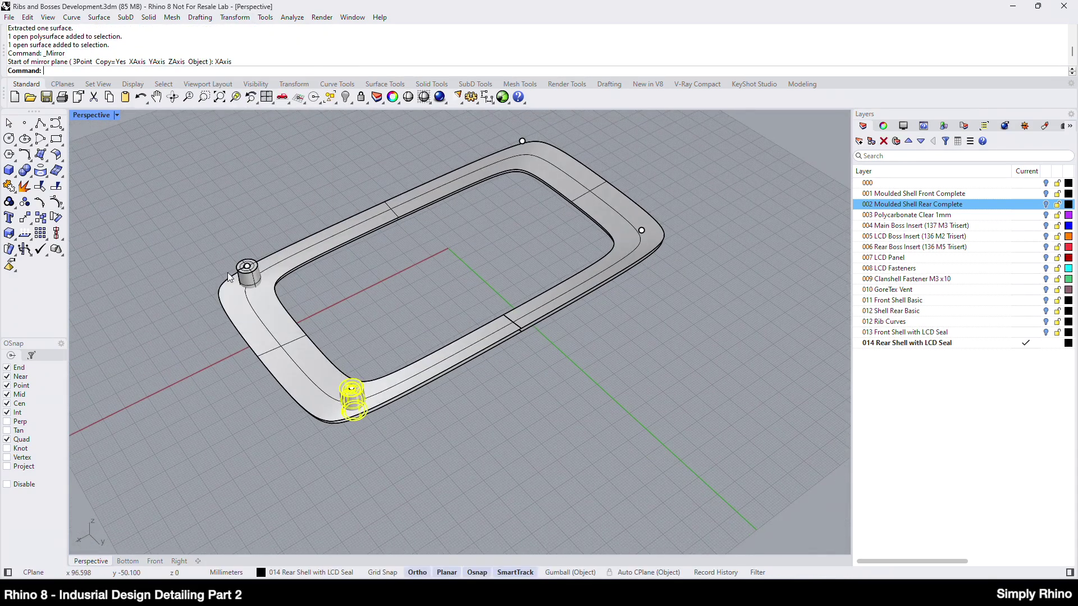
- Mirror both corner boss polysurfaces with their extracted outer walls across the Y axis, keeping the originals
scroll(258, 280, up, 3)
scroll(244, 231, down, 2)
scroll(244, 231, up, 3)
click(288, 258)
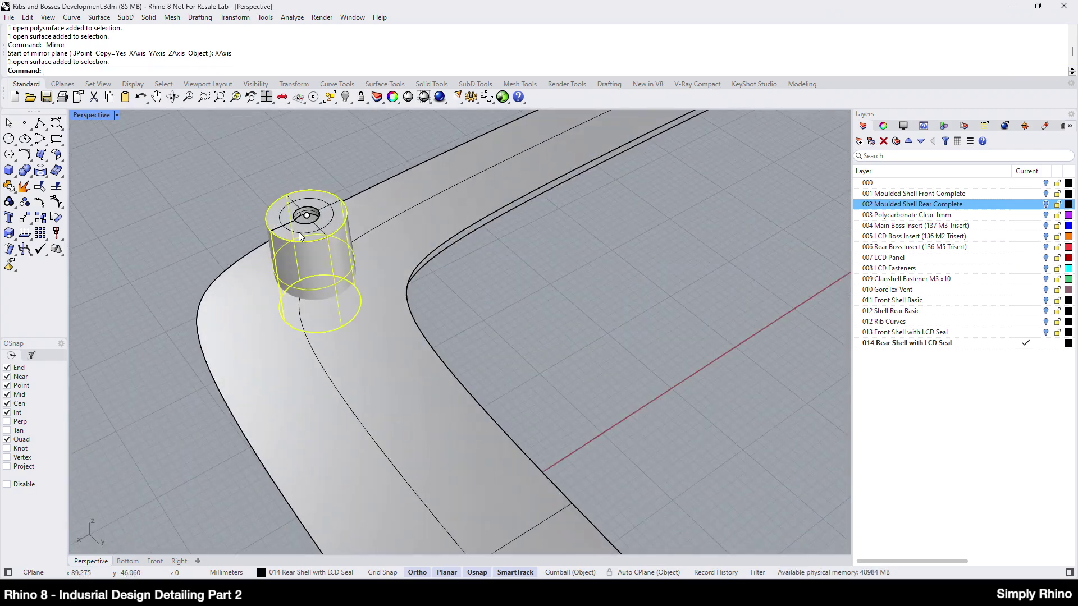
shift+click(292, 264)
scroll(255, 220, down, 3)
scroll(351, 323, up, 3)
shift+click(354, 329)
shift+click(355, 332)
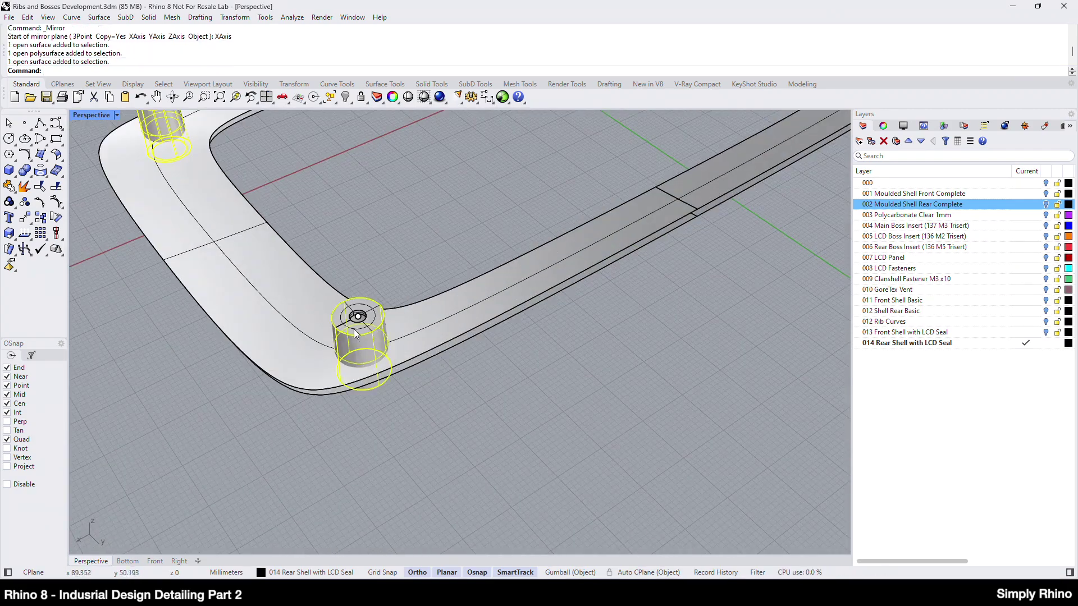
scroll(386, 379, down, 3)
click(235, 16)
click(256, 104)
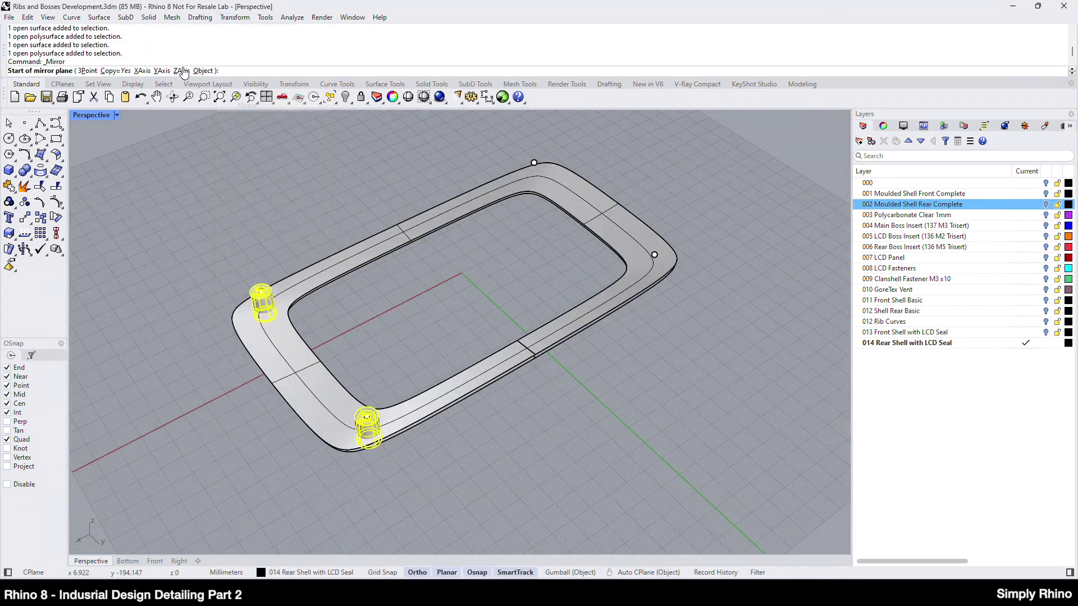
click(157, 71)
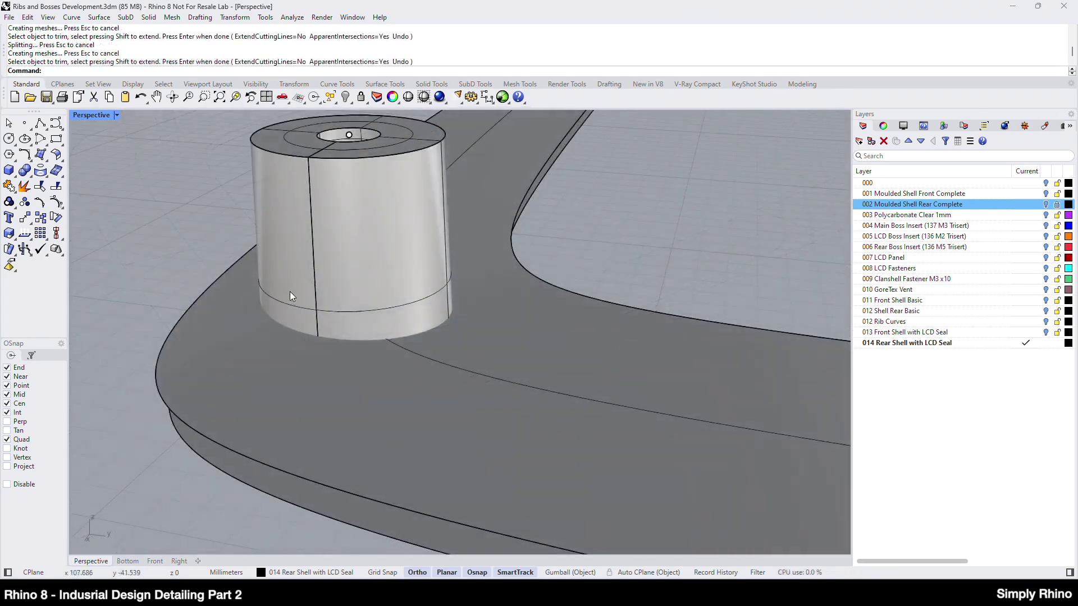
- Intersect the corner boss's outer cylindrical wall with the shell's inner face and trim both surfaces with the resulting curve
click(72, 17)
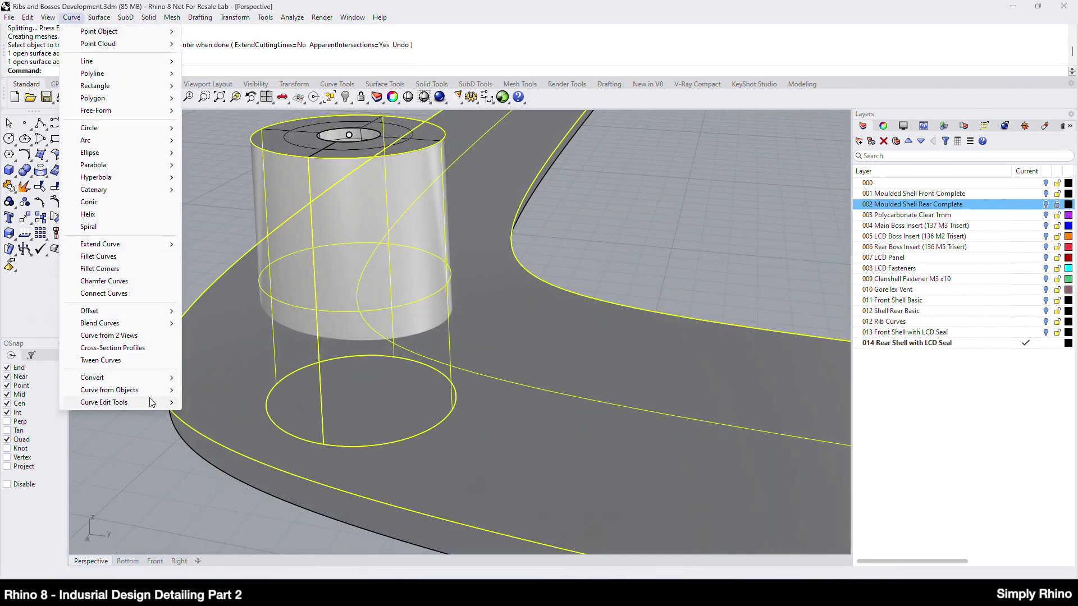
mouse_move(112, 389)
click(252, 170)
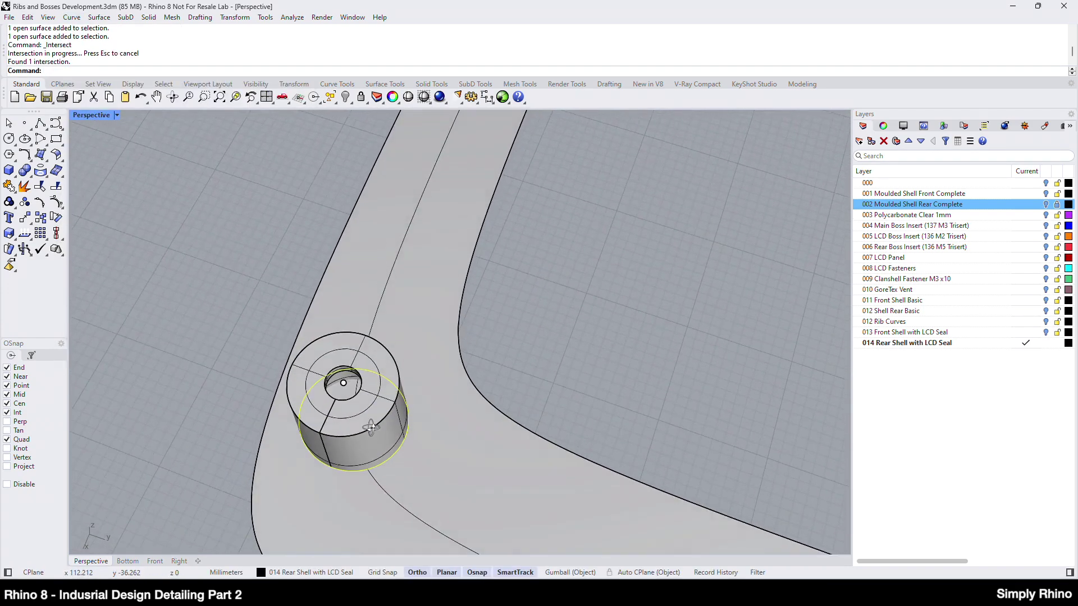
right_drag(371, 428, 301, 237)
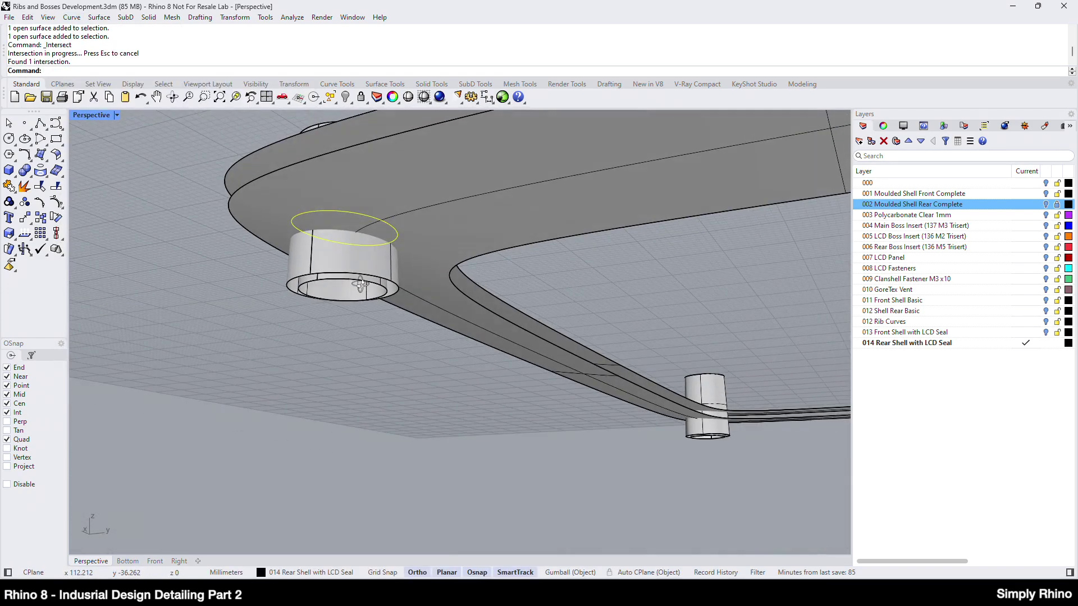
scroll(300, 237, up, 3)
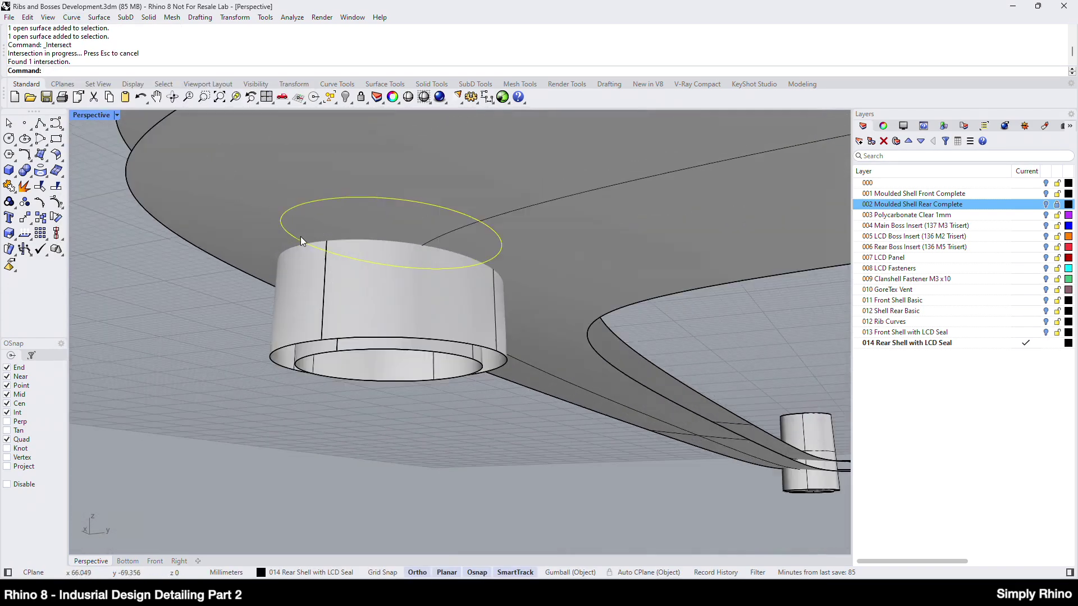
click(40, 186)
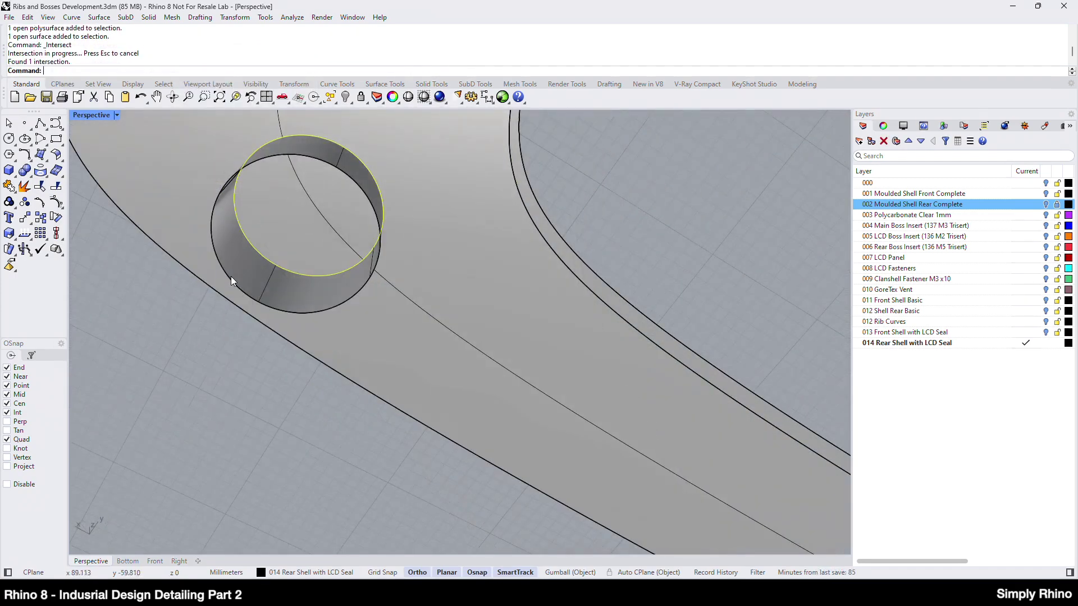
- Trim away the boss recess wall protruding beyond the shell's outer face and the outer face inside the intersection curve
click(39, 186)
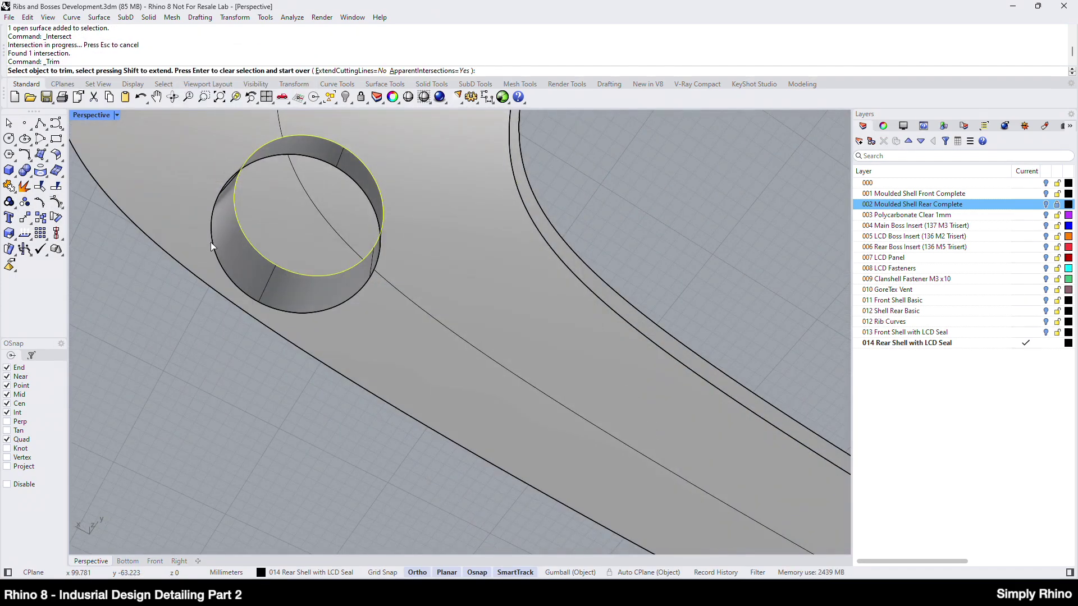
click(268, 231)
click(279, 226)
key(Return)
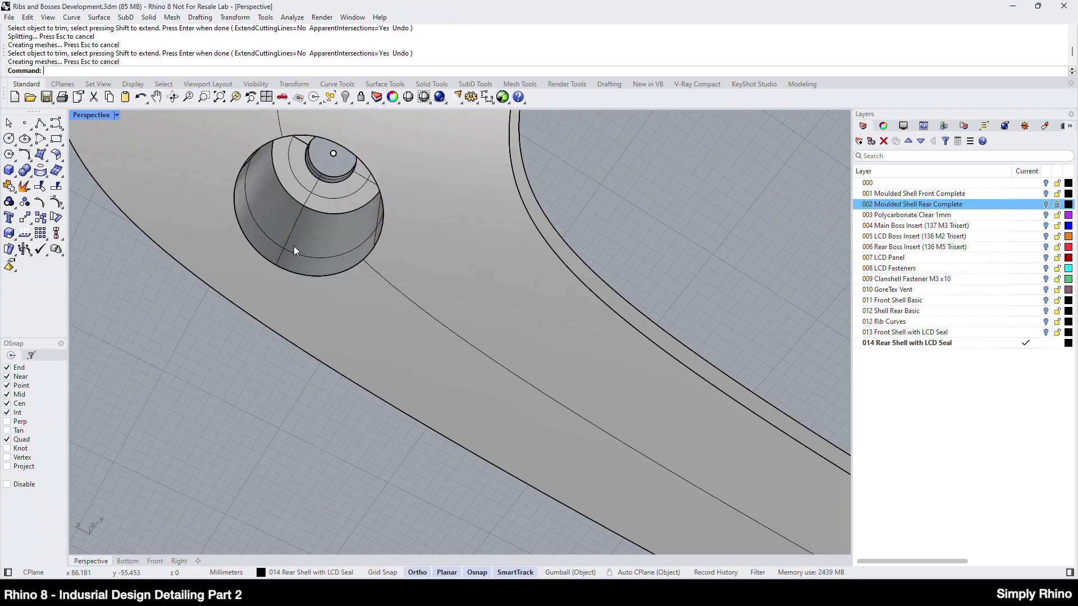
- At another corner boss, trim the inner shell face inside the intersection curve and the outer wall protruding past the shell
right_drag(294, 246, 305, 266)
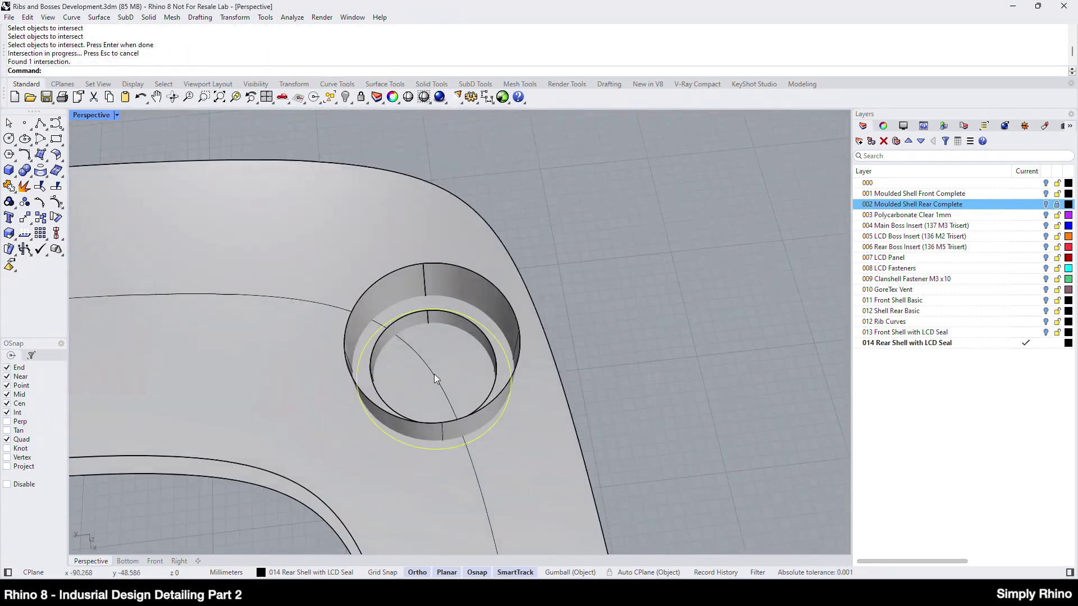
click(40, 186)
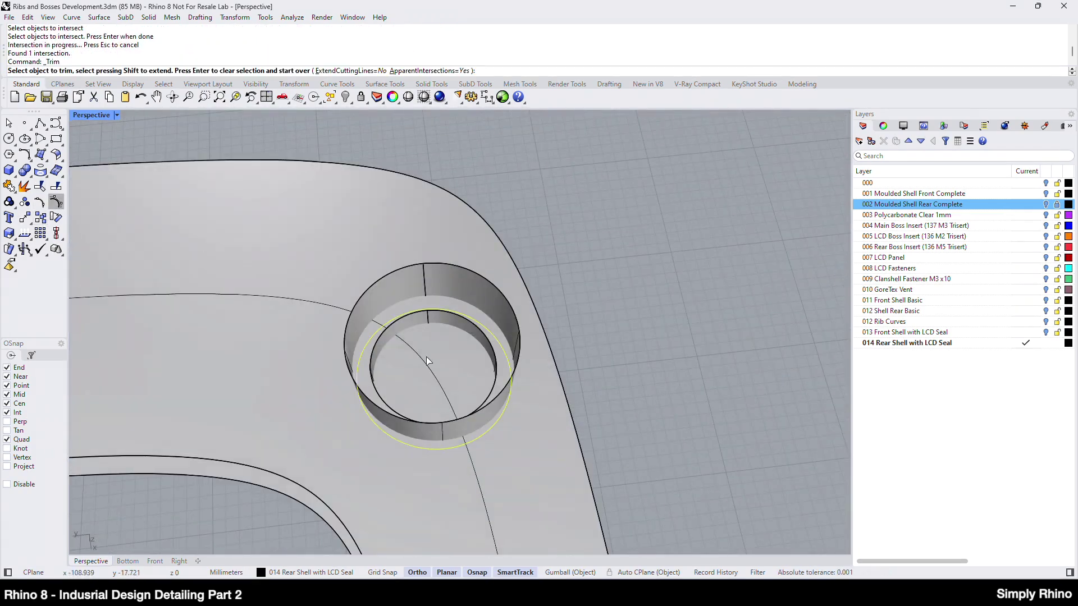
click(428, 355)
click(457, 272)
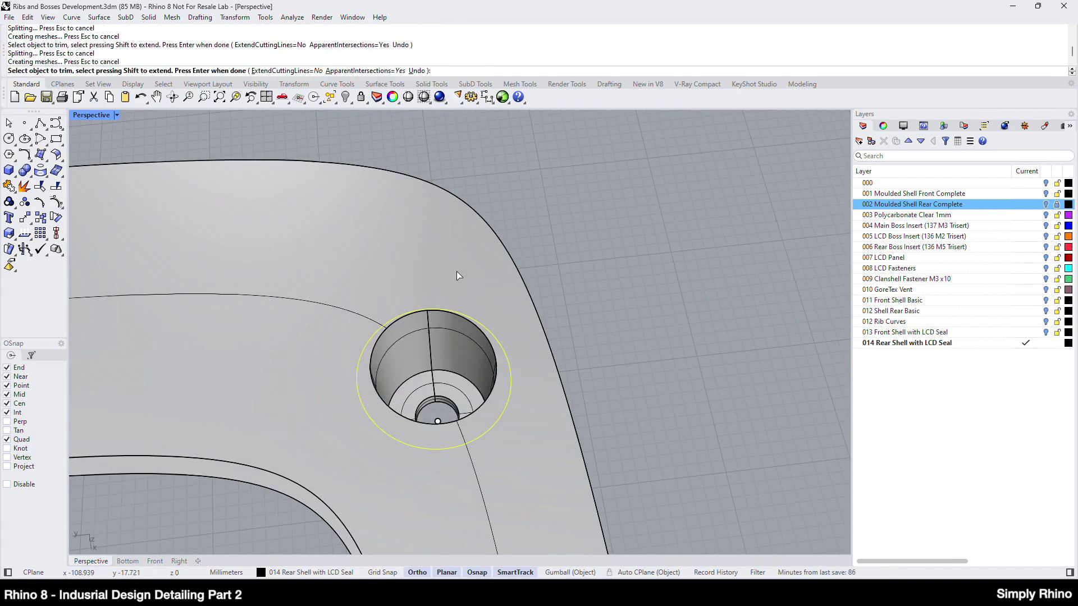
key(Return)
- Select all the curves with SelCrv and delete them
scroll(426, 328, down, 6)
right_drag(427, 328, 543, 286)
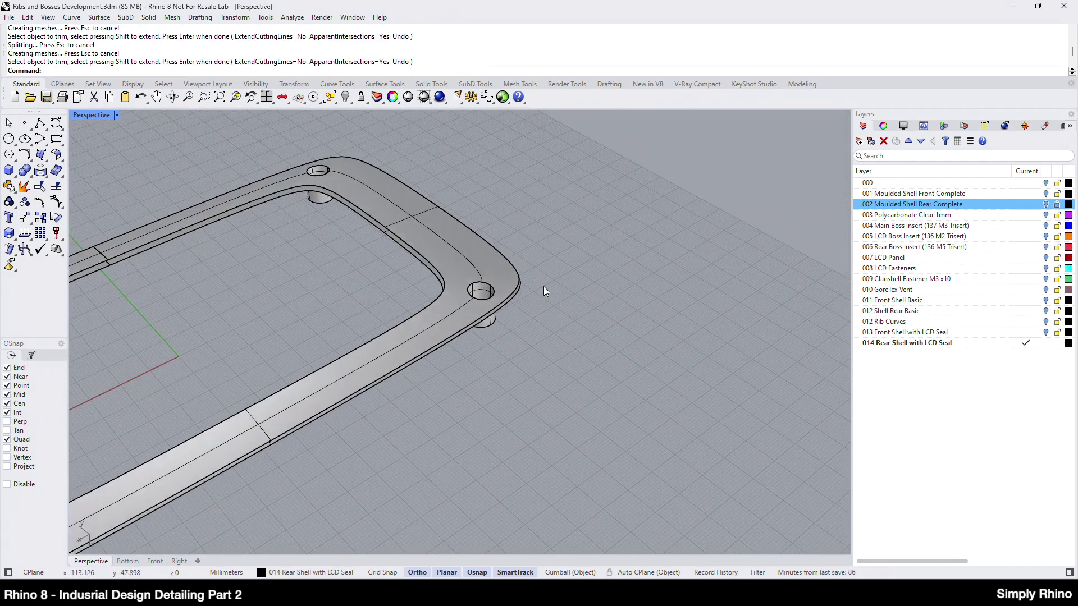
scroll(396, 308, down, 5)
text(SelCrv)
key(Return)
key(Delete)
- Show the hidden rear shell parts and join all shell and boss surfaces into one polysurface
right_drag(396, 307, 739, 247)
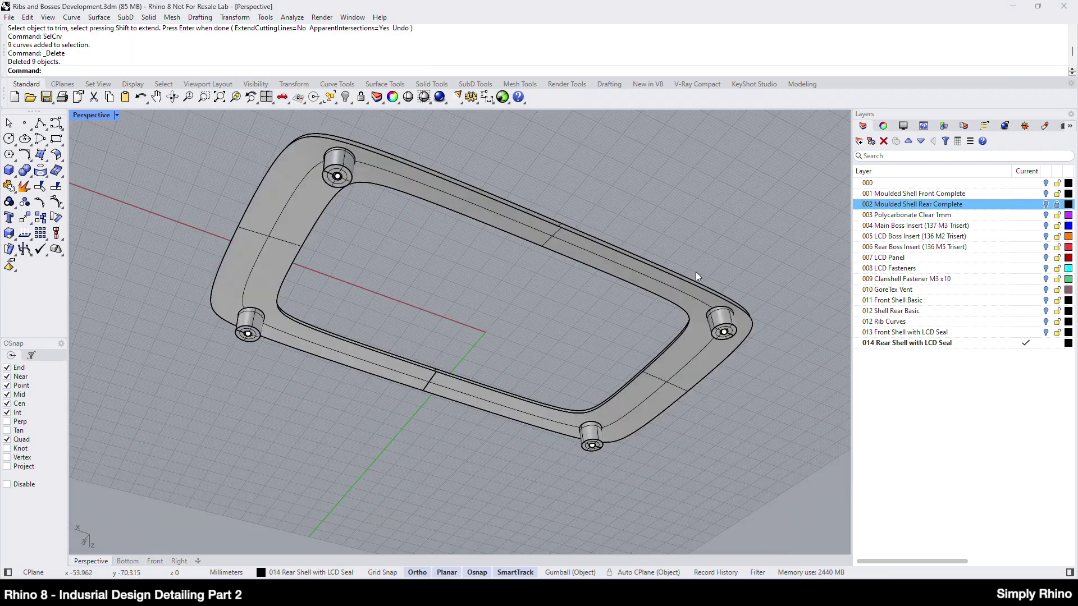
key(ctrl+alt+h)
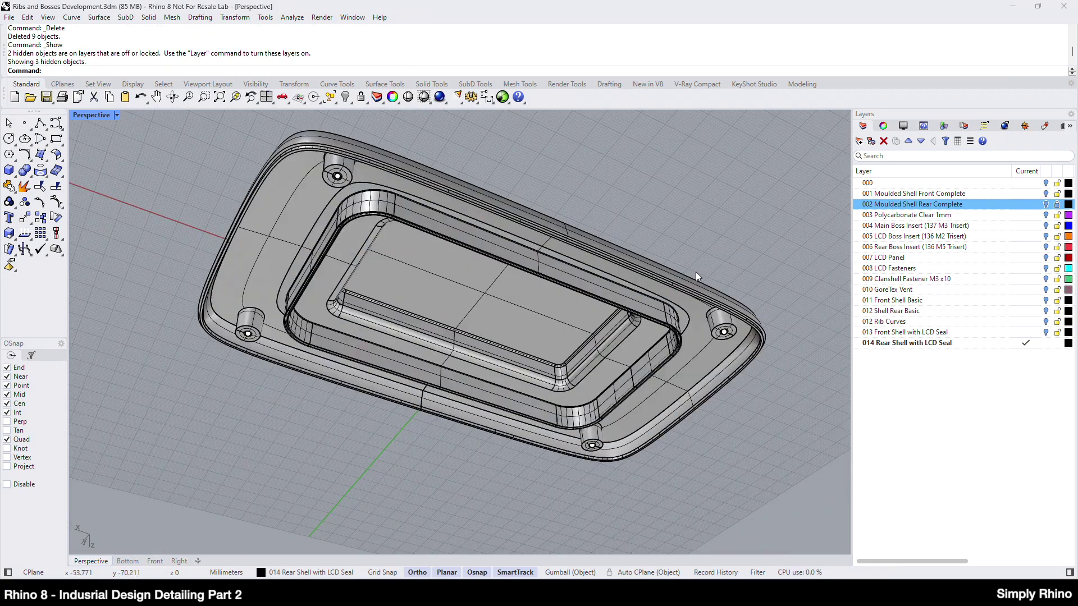
key(ctrl+a)
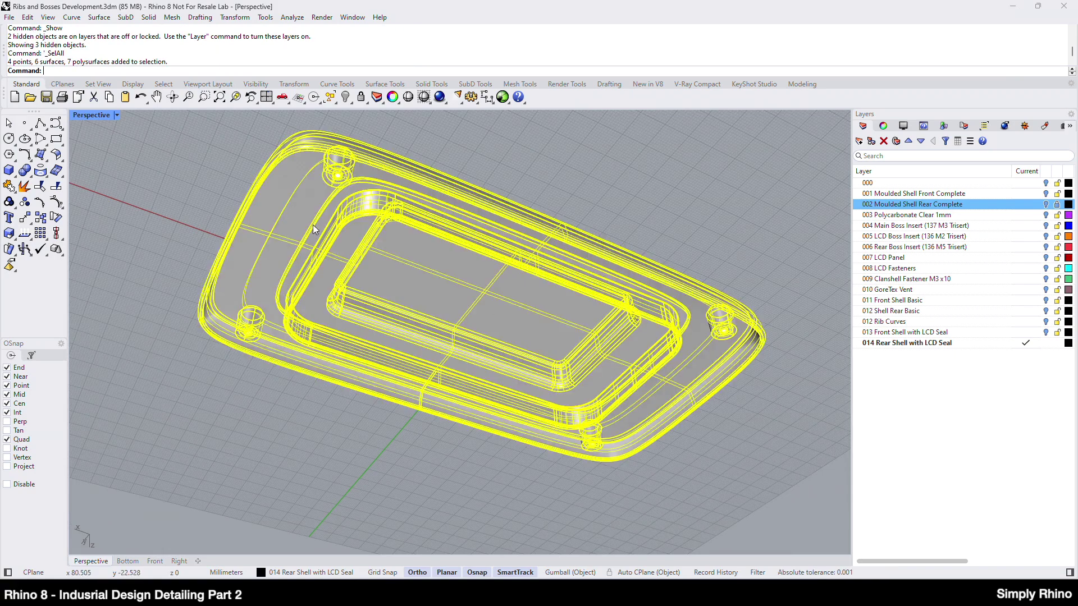
click(9, 187)
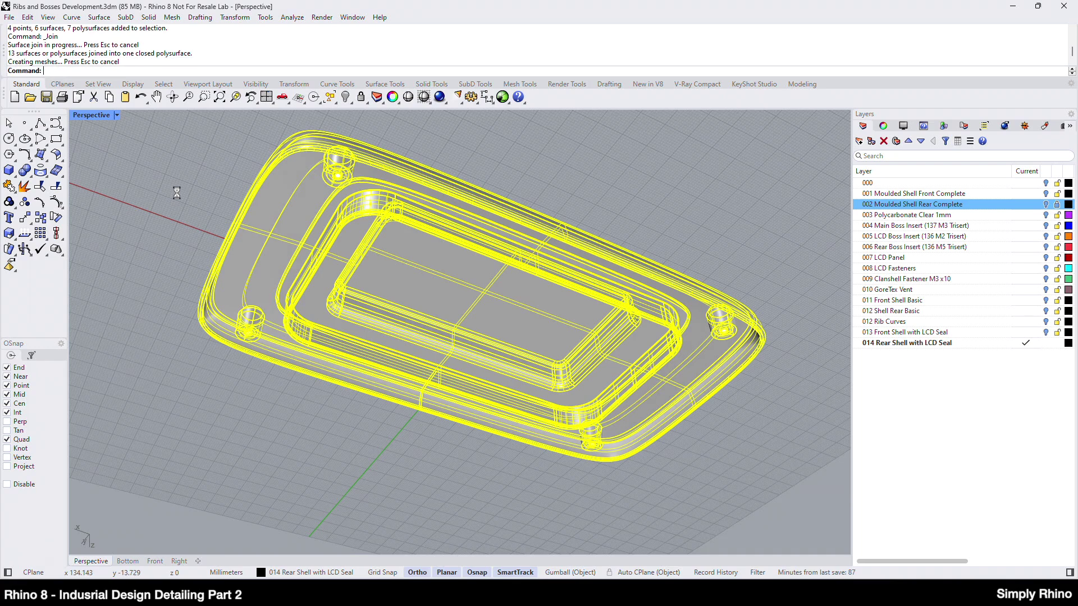
key(Escape)
- Fillet the edge where the corner boss's outer wall meets the inside of the shell with a 1 mm radius
right_drag(177, 193, 312, 366)
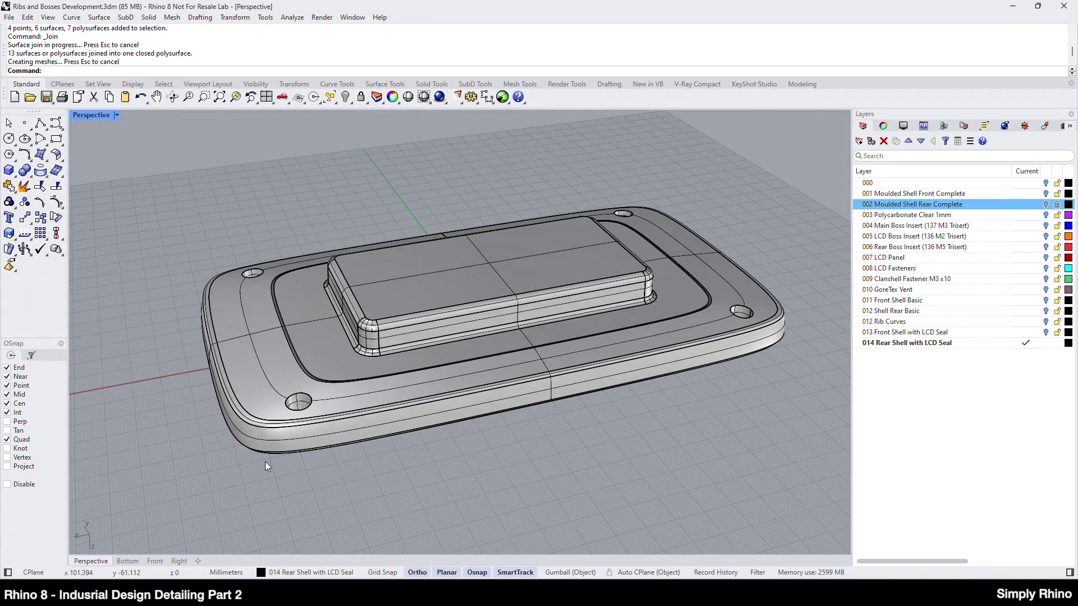
right_drag(265, 462, 328, 359)
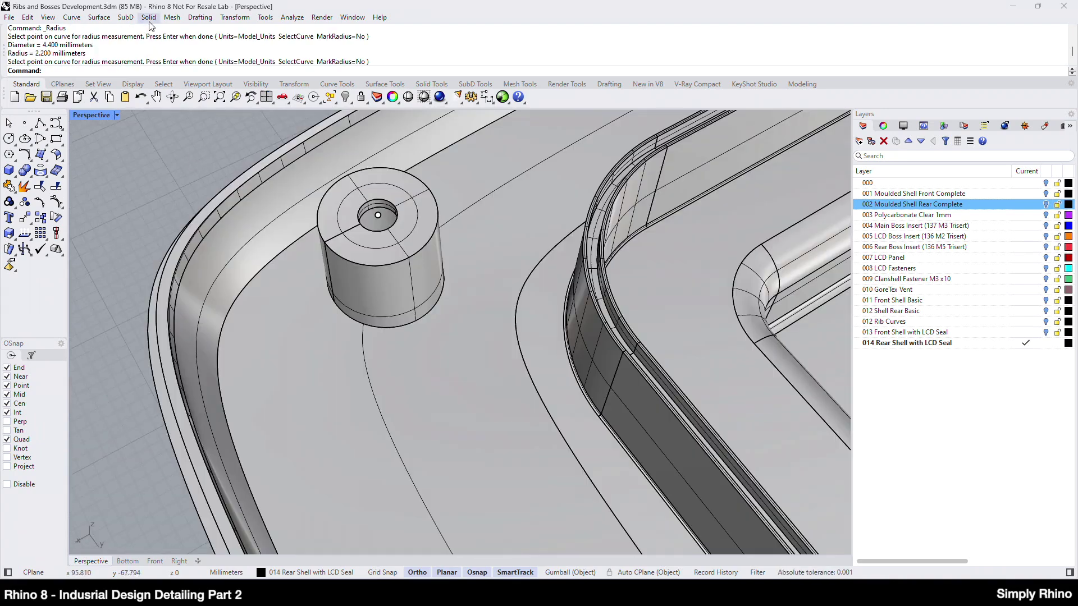
click(149, 17)
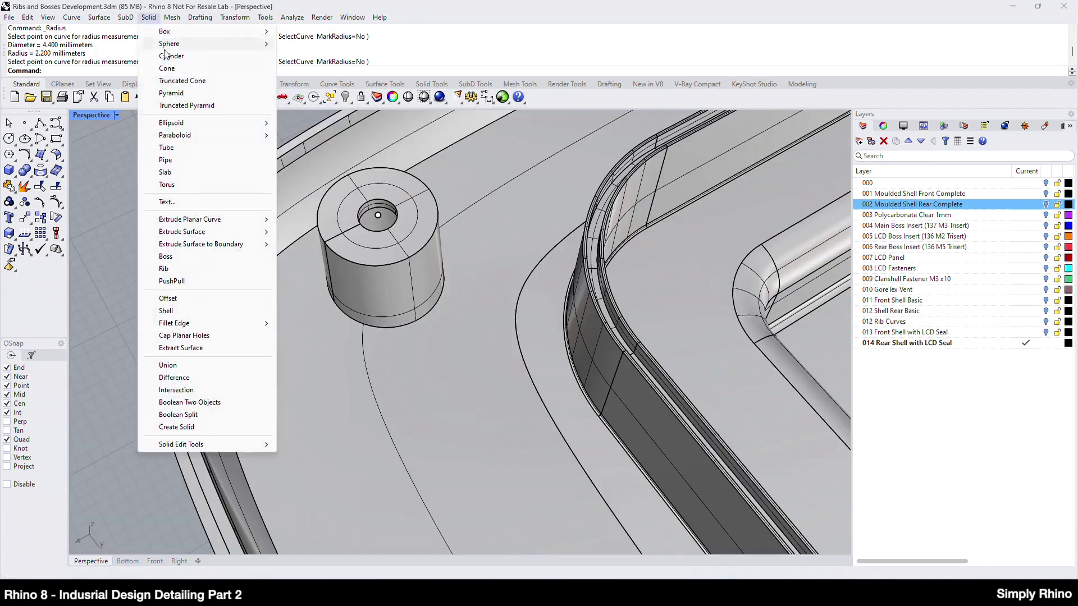
mouse_move(180, 325)
click(309, 324)
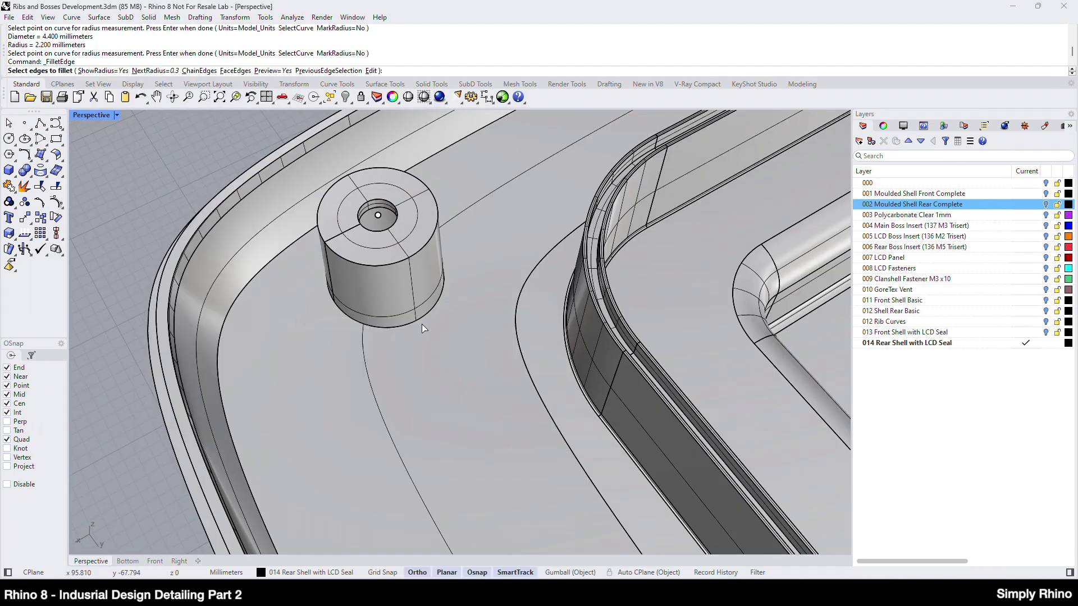
text(1)
key(Return)
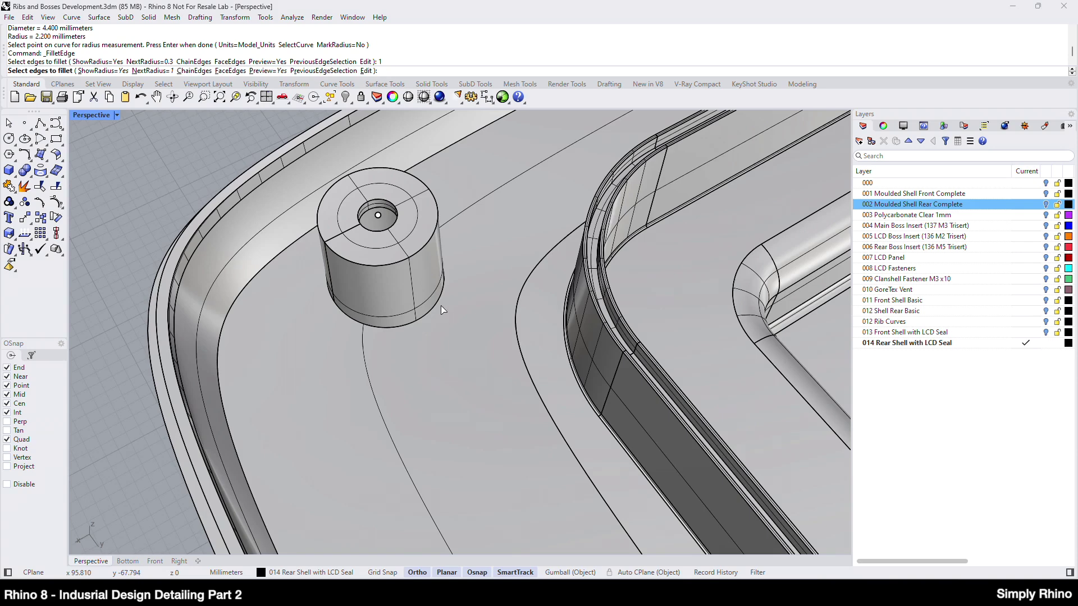
click(440, 299)
key(Return)
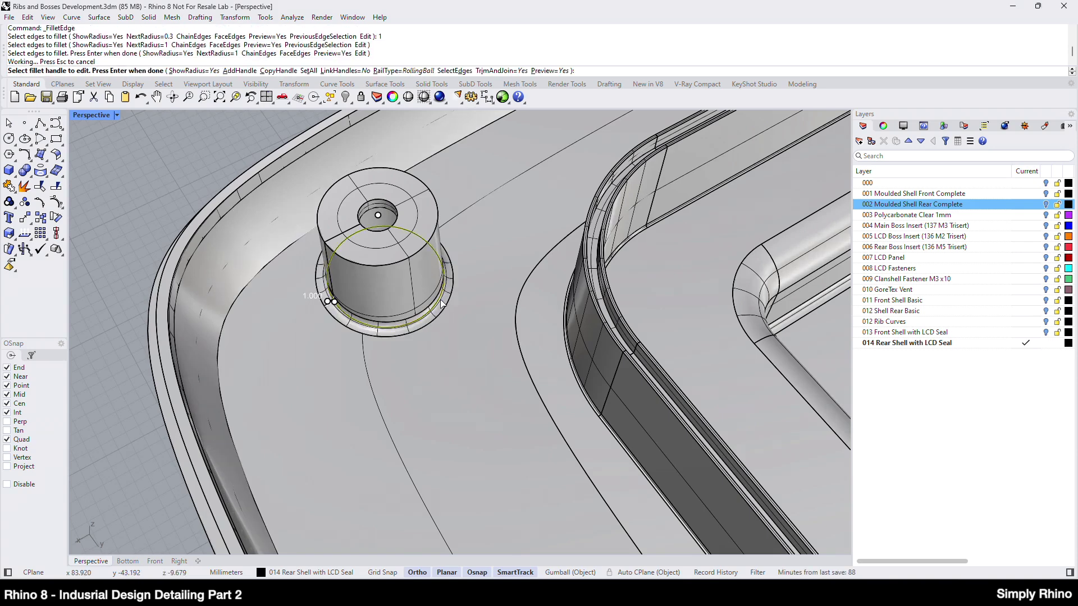
key(Return)
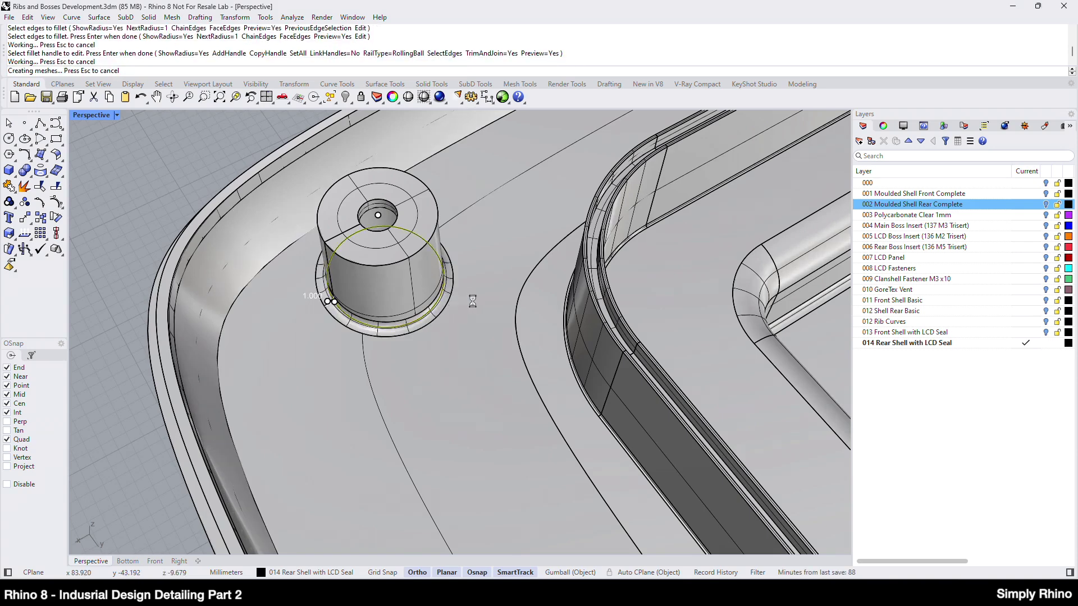
- Fillet the rim of that boss's recess on the shell's outer face with a 2.2 mm radius
right_drag(469, 304, 428, 404)
scroll(429, 375, up, 5)
right_click(430, 375)
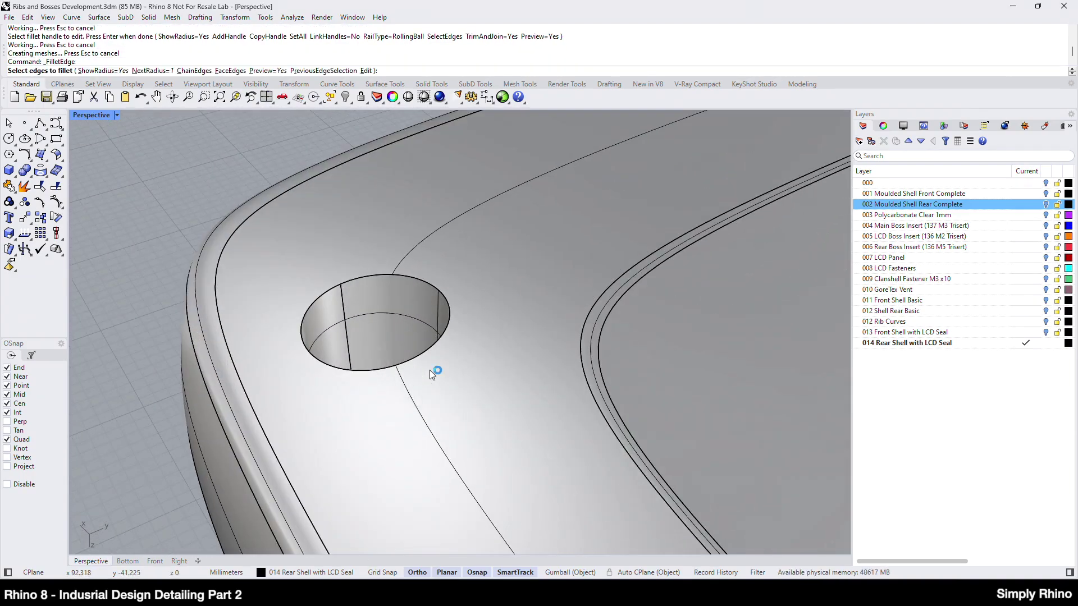
text(2.2)
key(Return)
click(434, 345)
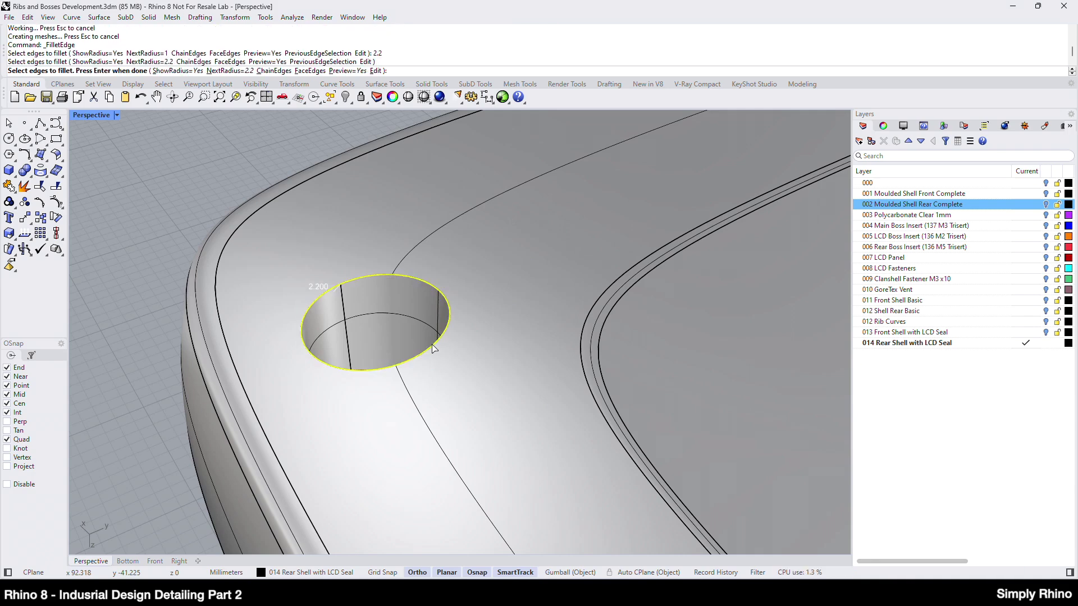
key(Return)
right_click(427, 348)
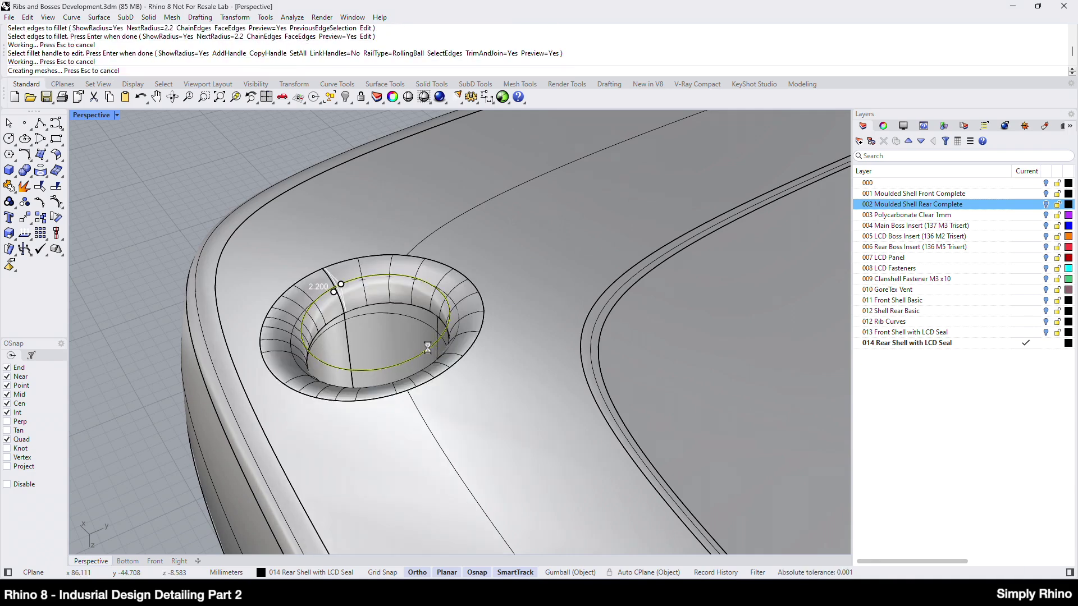
- Fillet the outer edge of the same boss's end face with a 1.2 mm radius
right_drag(422, 352, 402, 358)
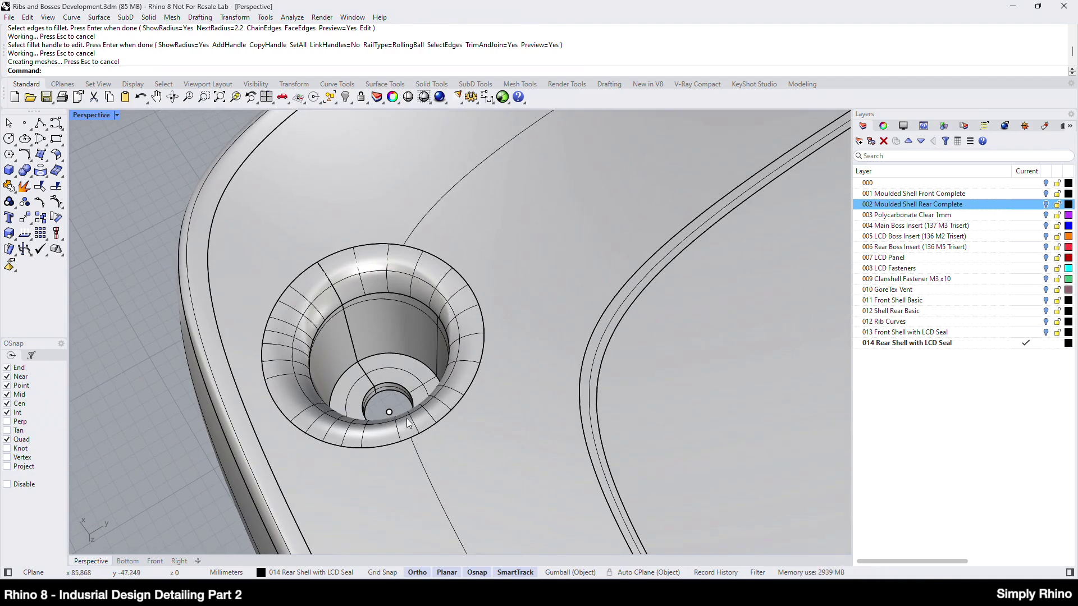
right_drag(422, 500, 367, 264)
scroll(366, 193, up, 5)
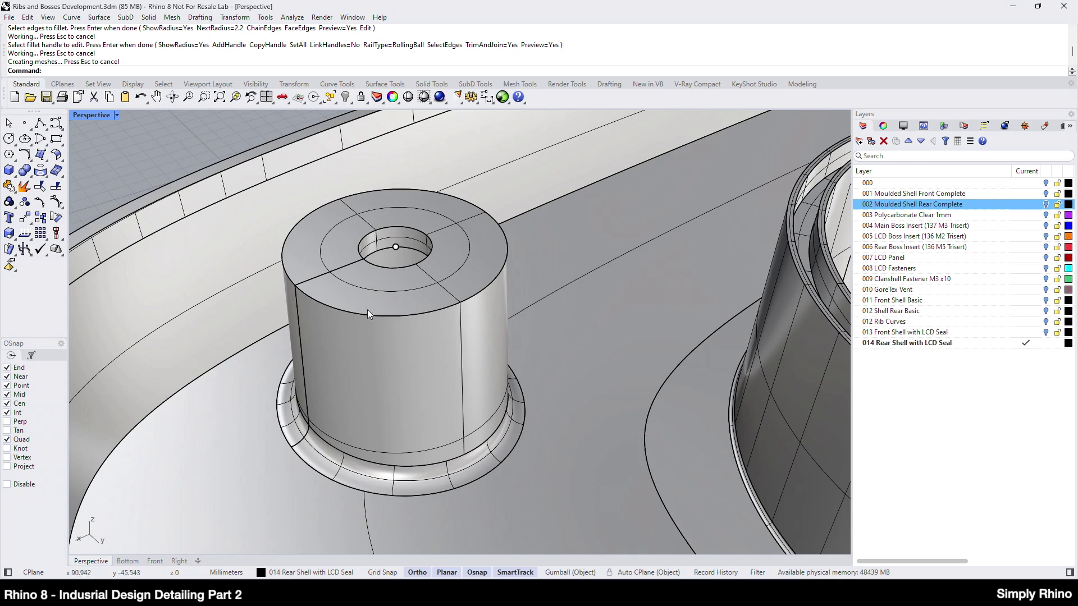
click(150, 18)
mouse_move(182, 324)
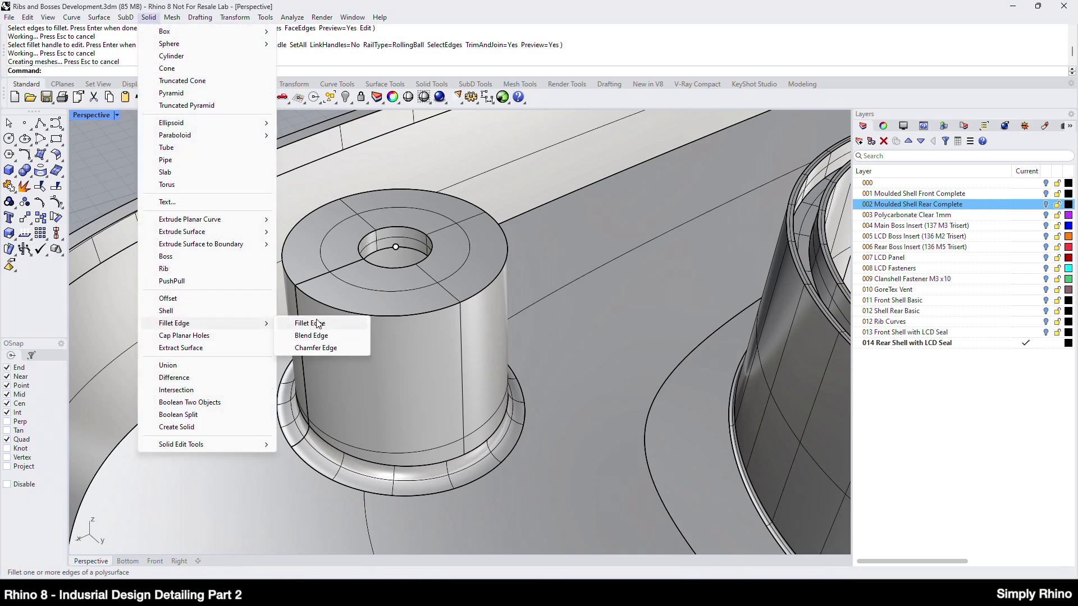
click(317, 324)
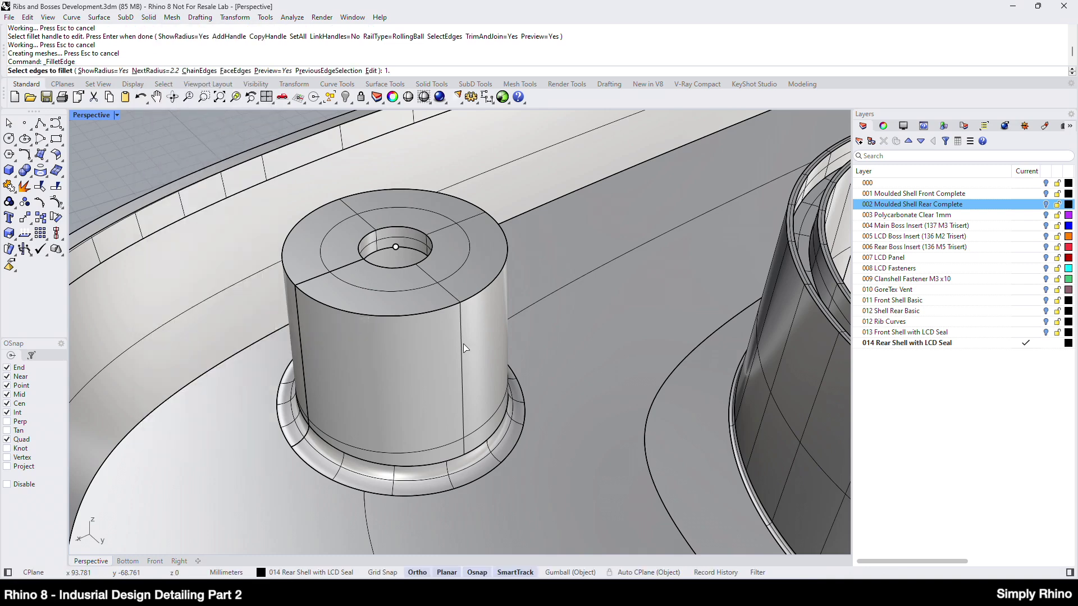
text(1.2)
key(Return)
click(487, 295)
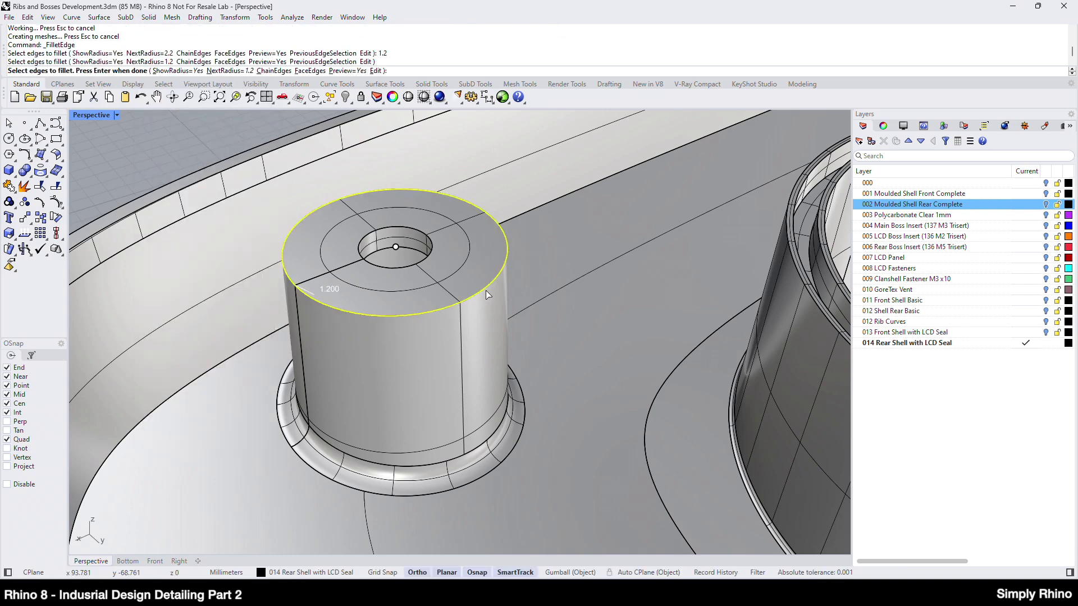
key(Return)
key(Return)
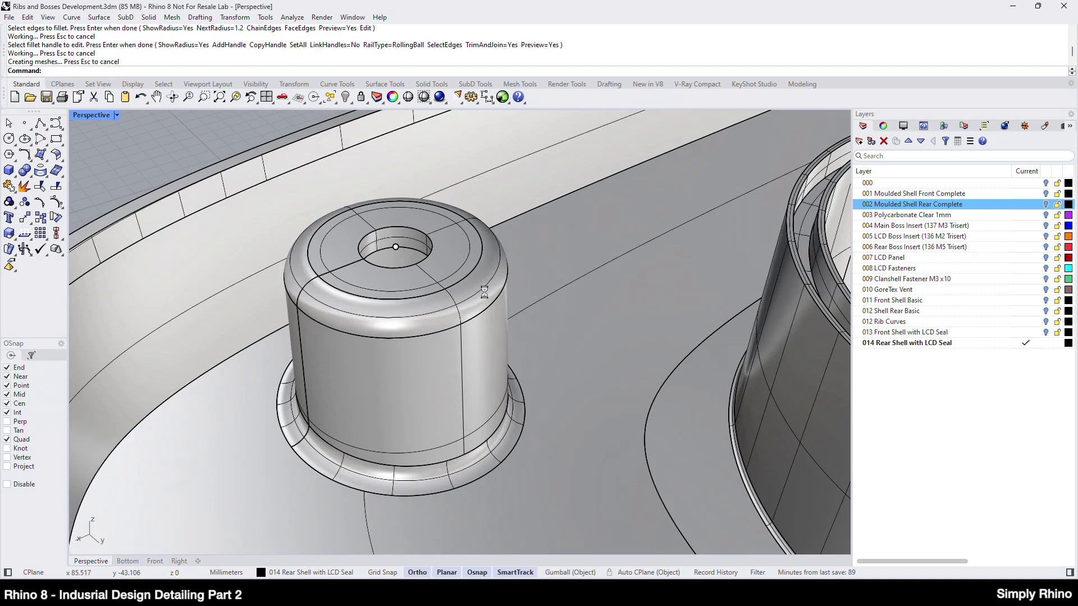